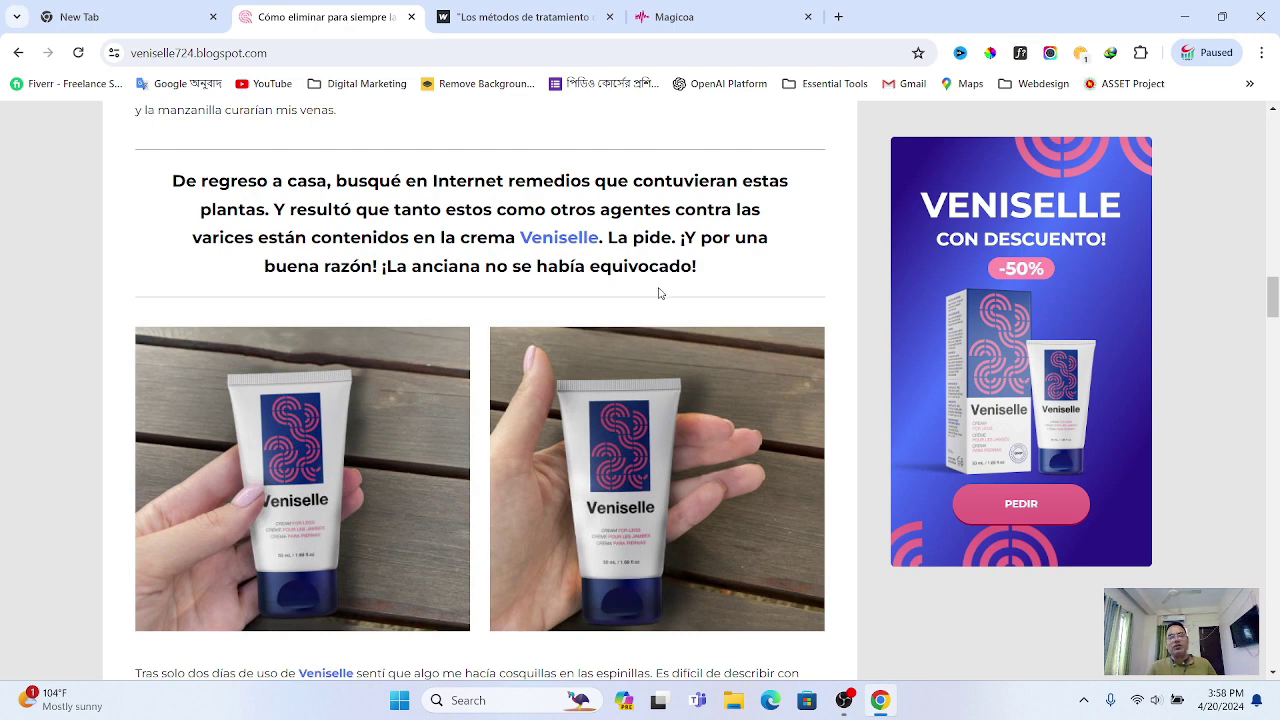
Load blogger.com in the empty browser tab
scroll(640, 320, "up", 2)
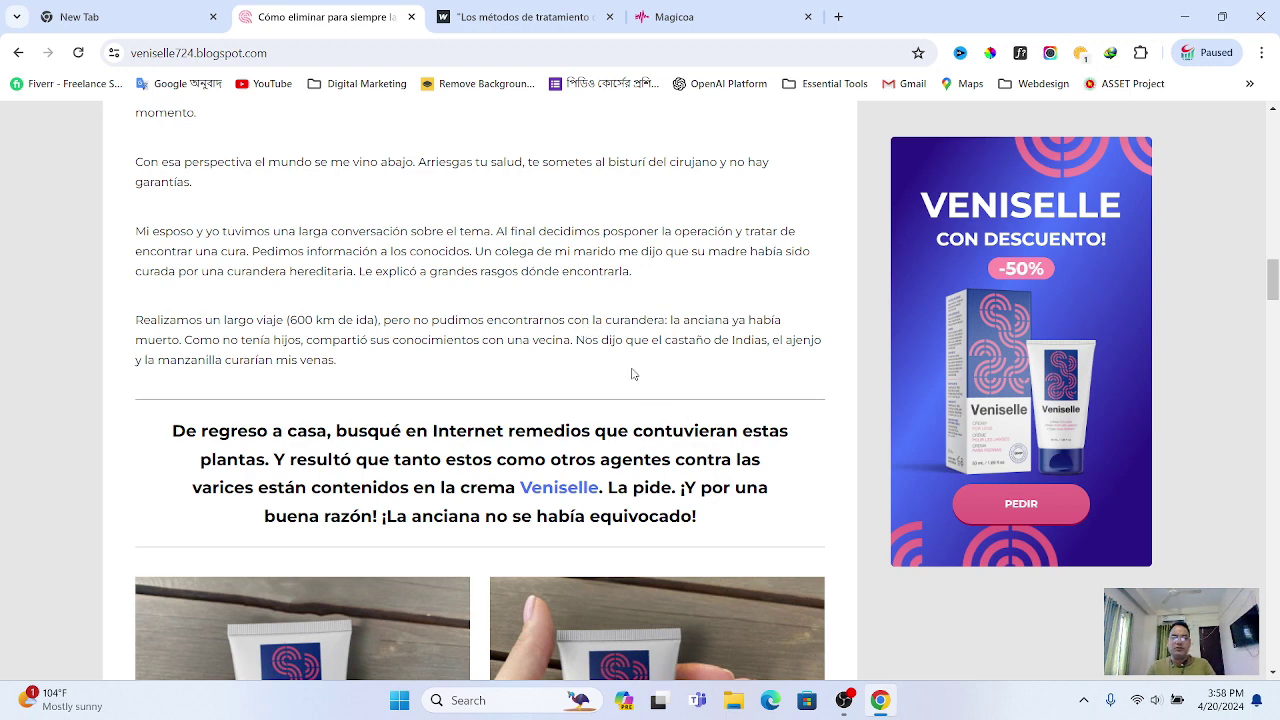
left_click(141, 17)
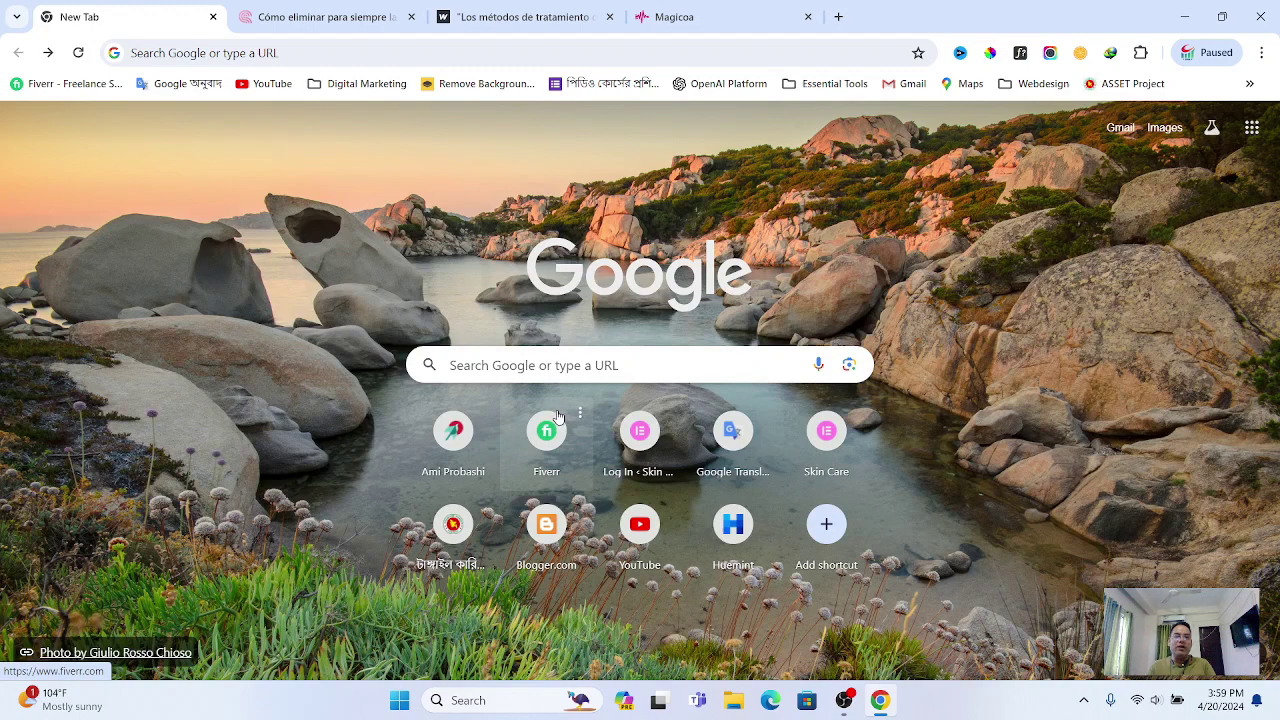
left_click(187, 52)
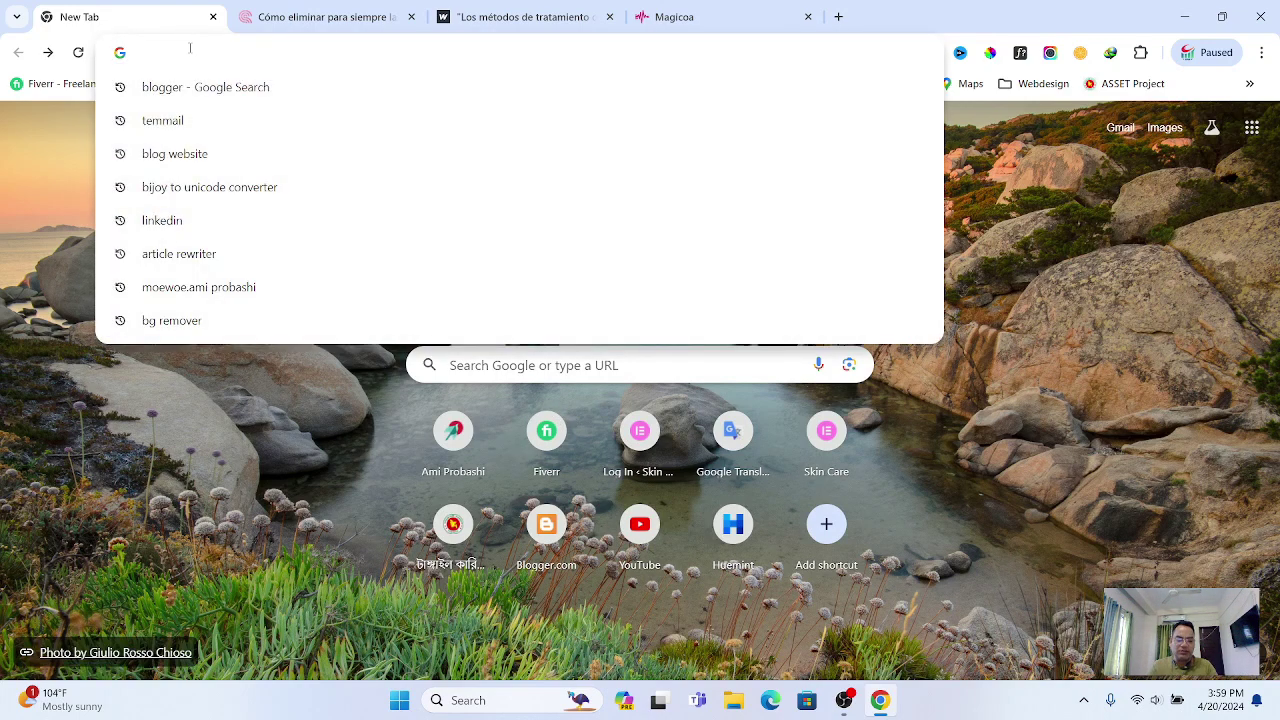
type("blo")
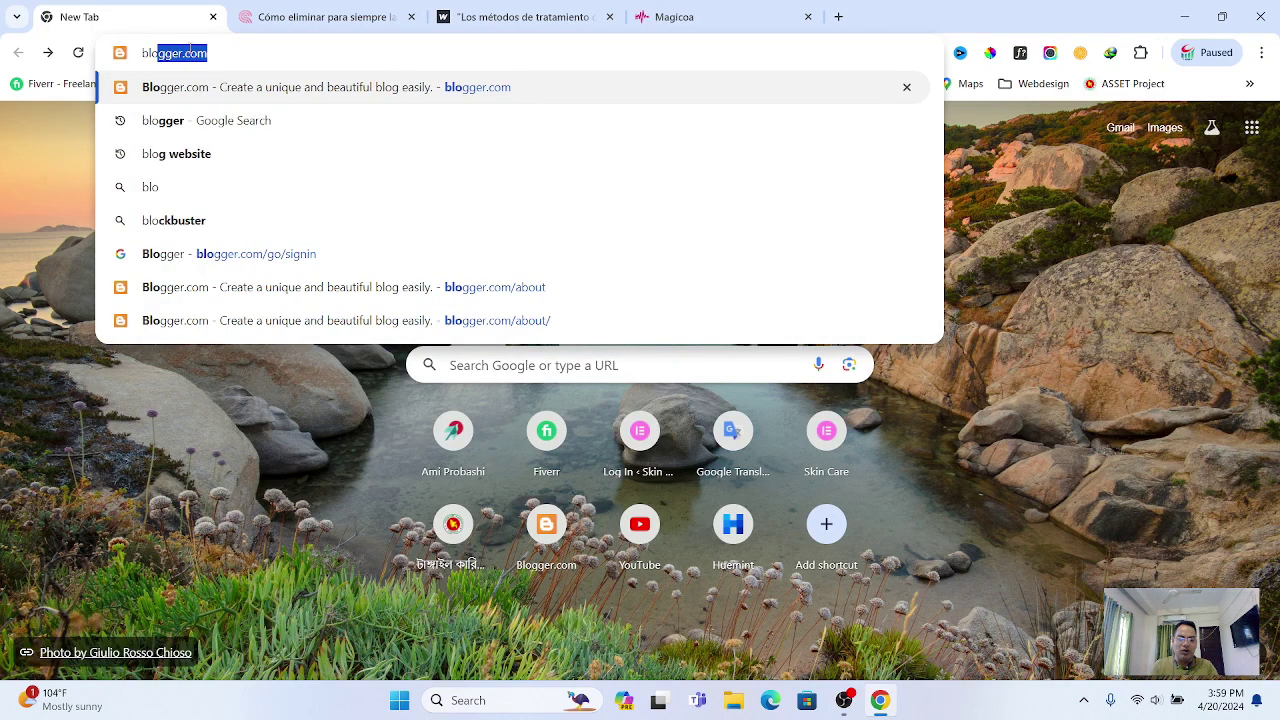
type("gger")
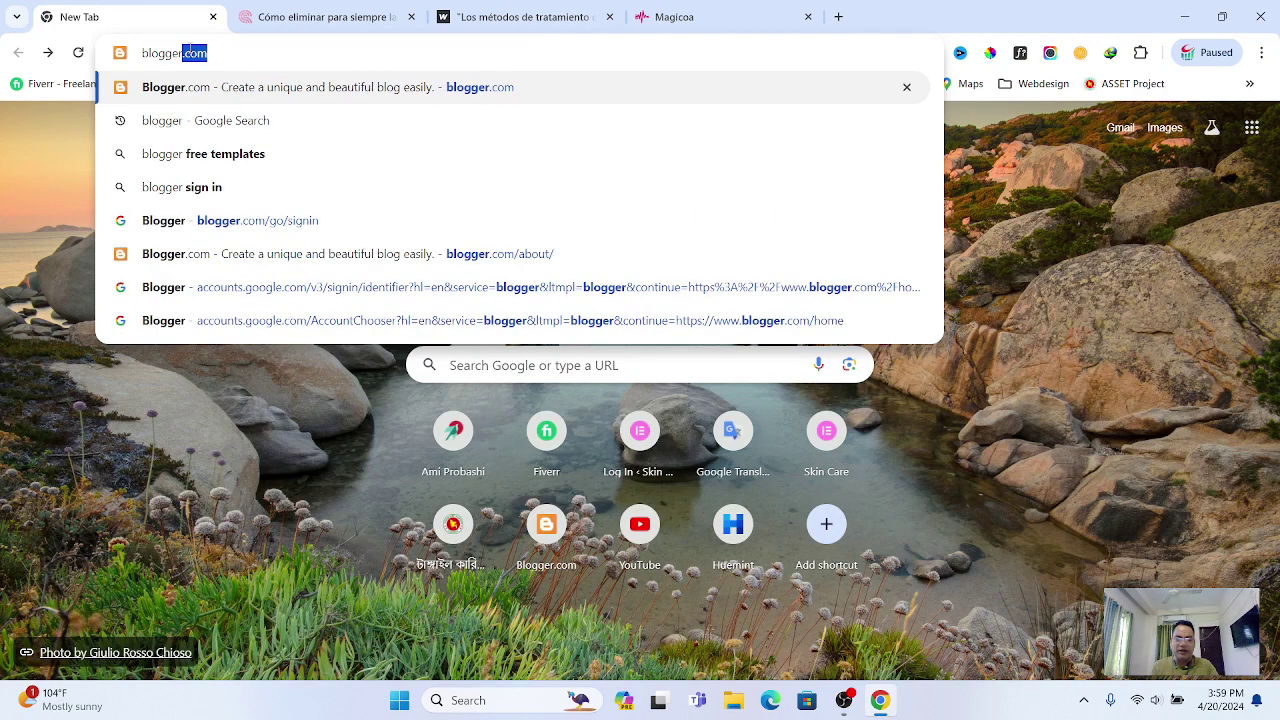
type(".com")
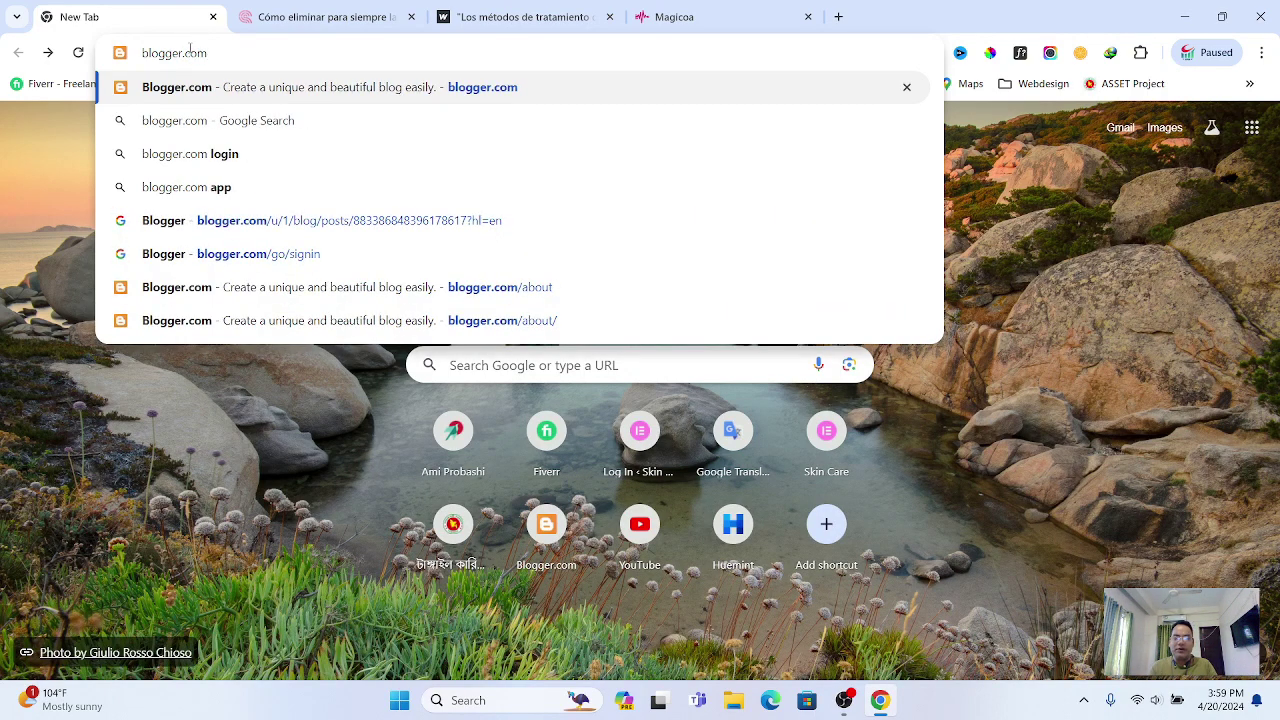
key("Return")
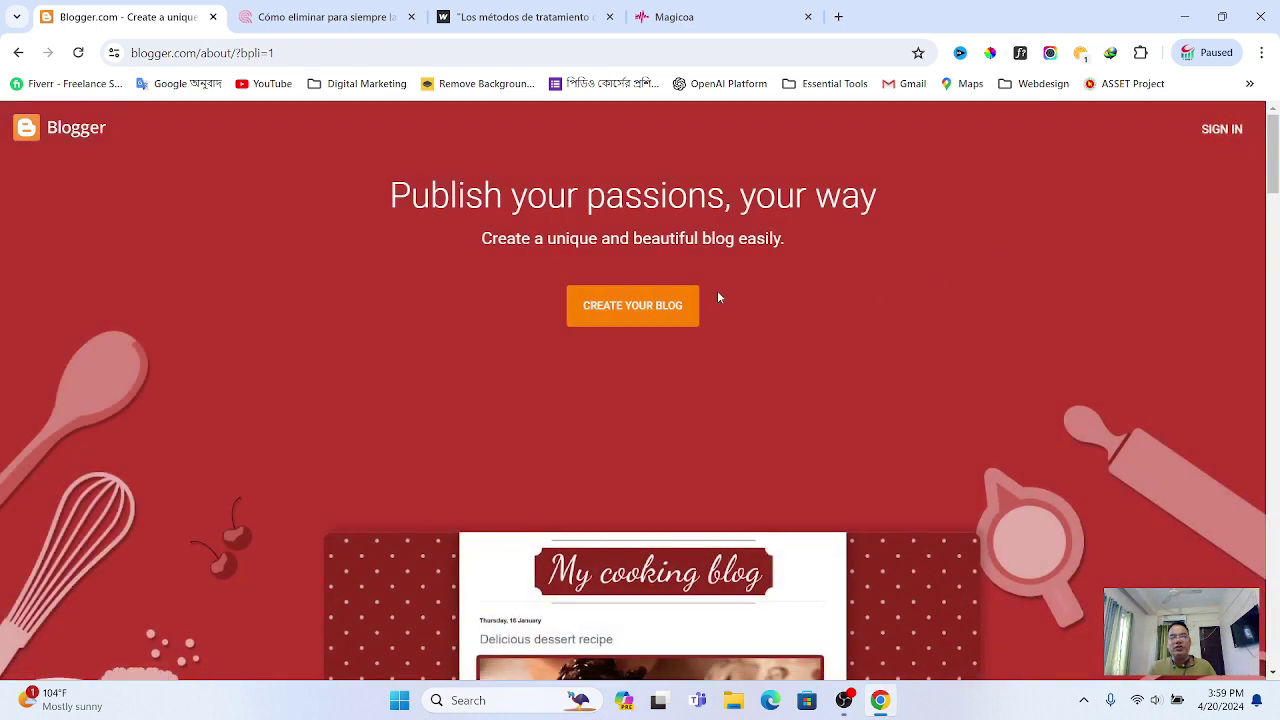
Start signing in to Blogger with a different Google account and submit that account's e-mail address
left_click(633, 306)
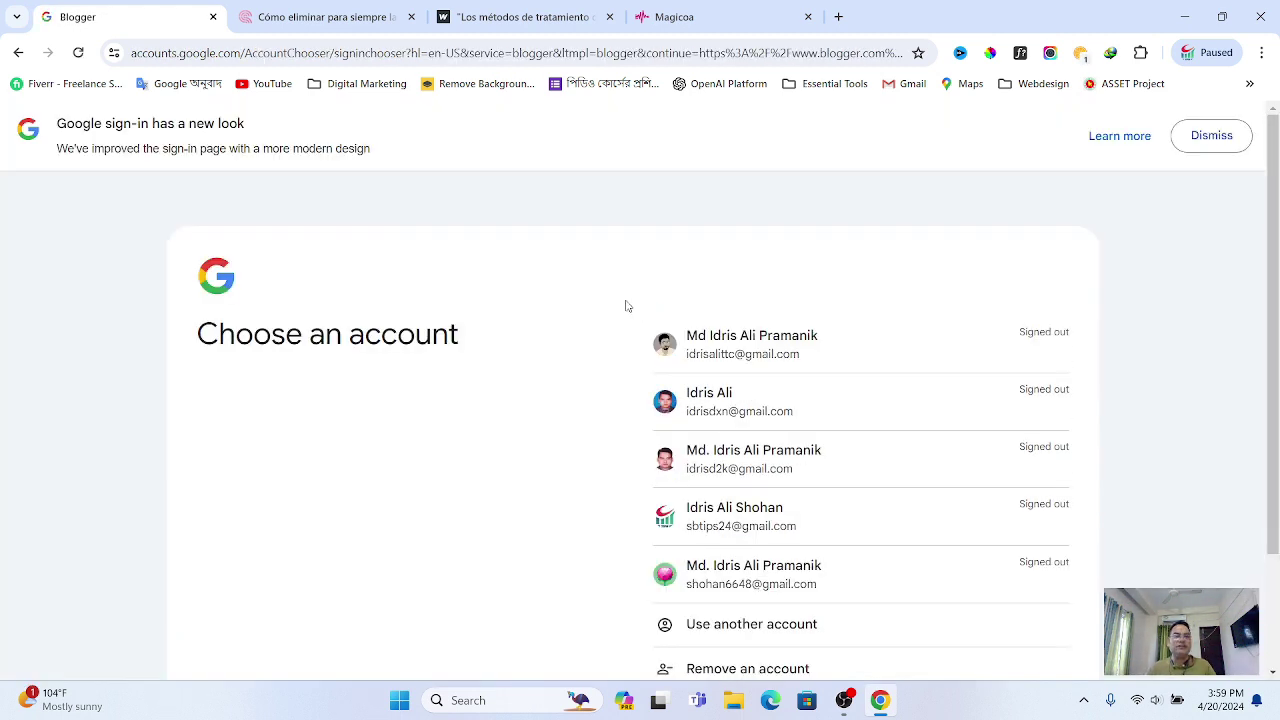
left_click(18, 52)
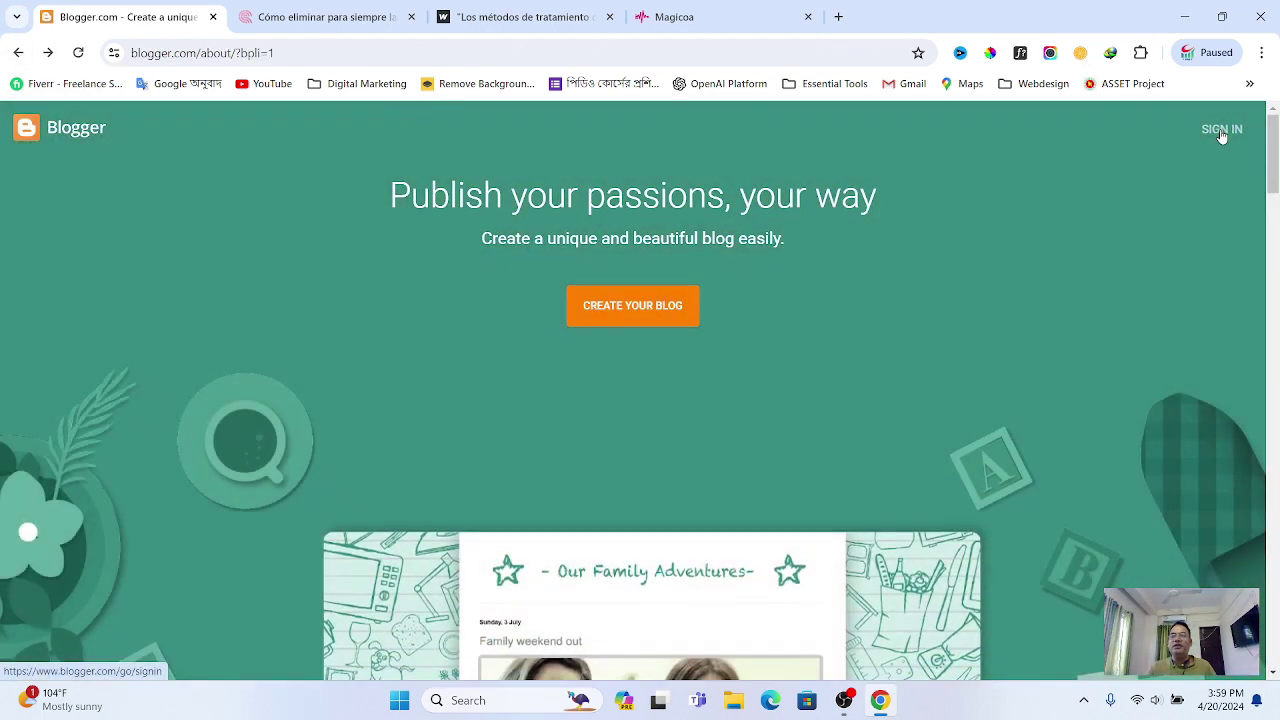
left_click(1221, 130)
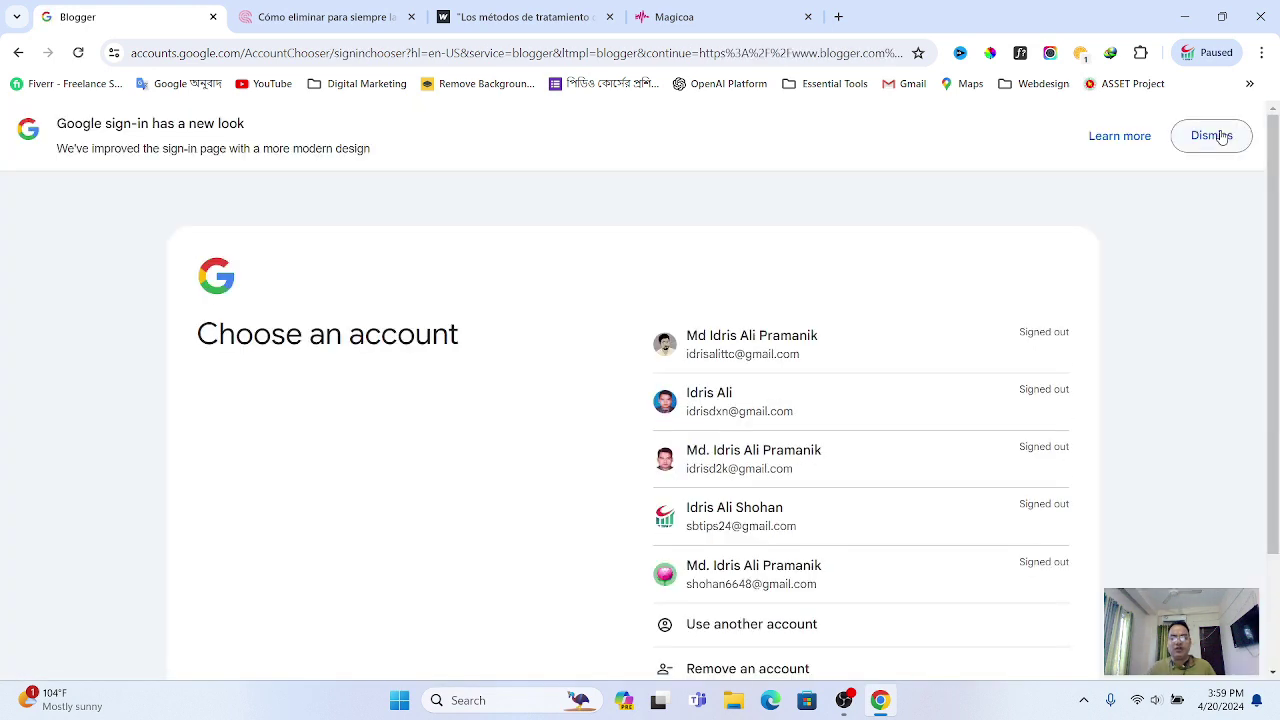
scroll(817, 334, "down", 2)
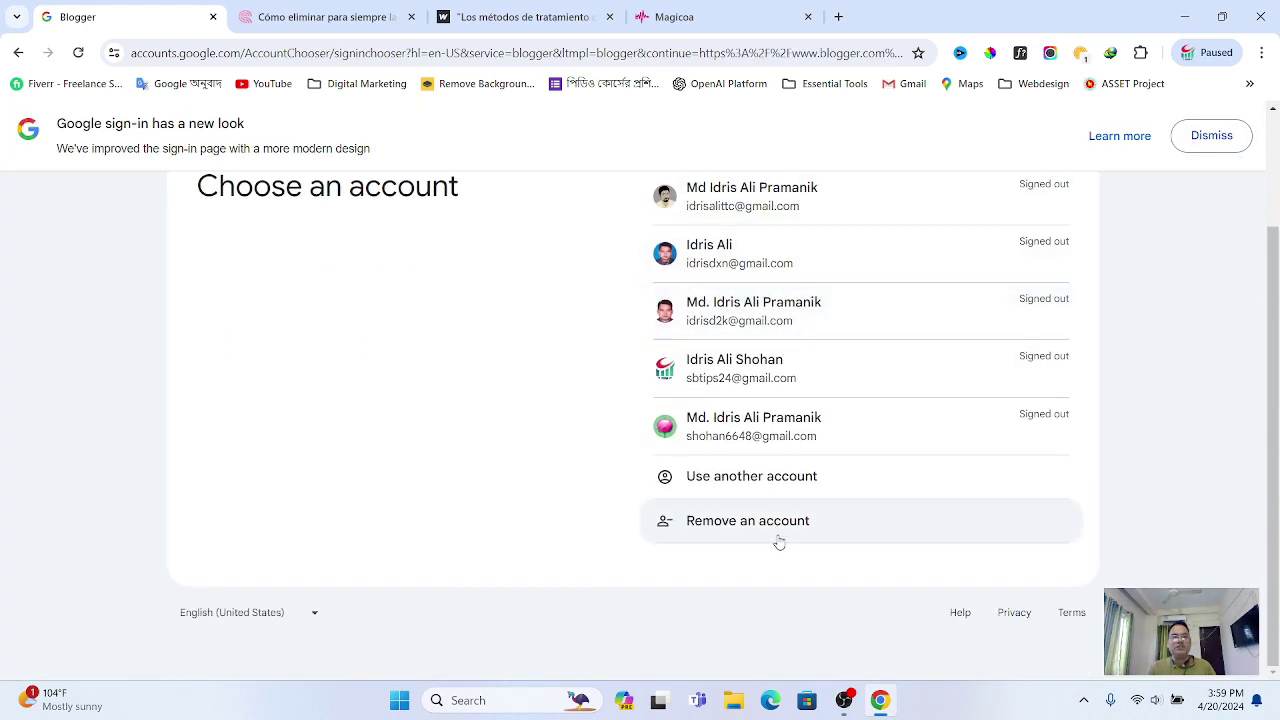
scroll(629, 463, "up", 2)
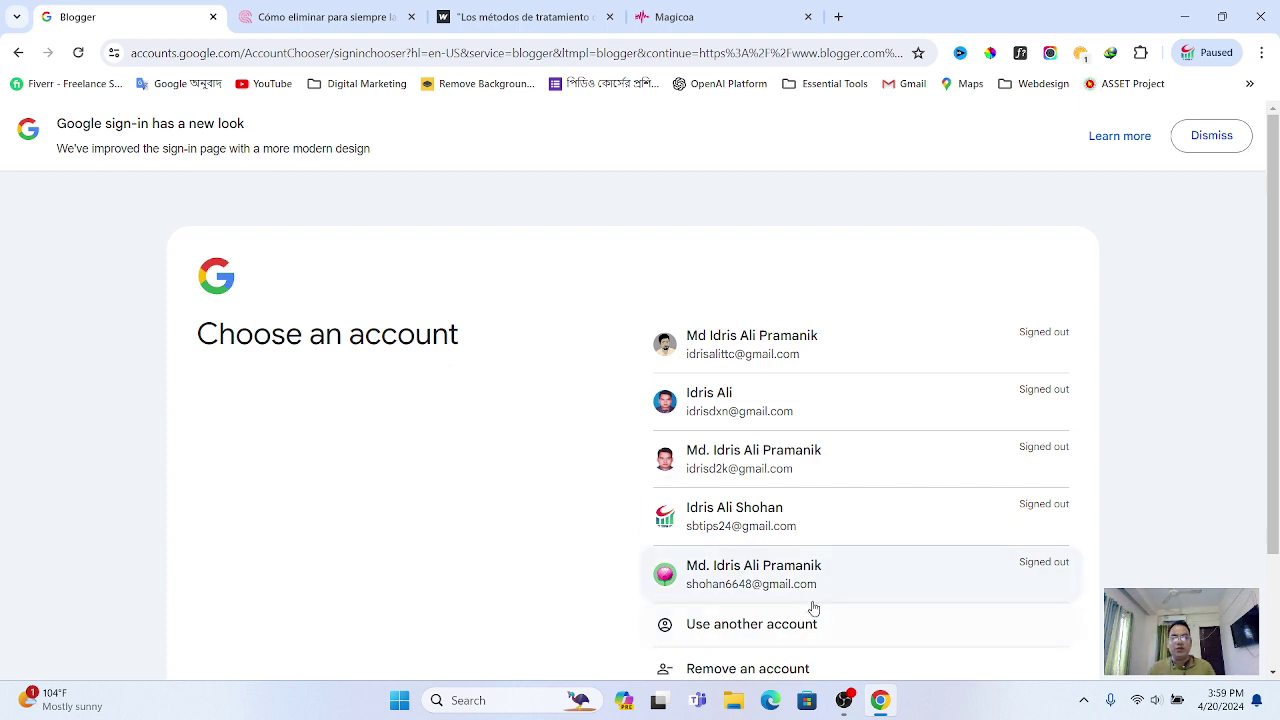
left_click(765, 624)
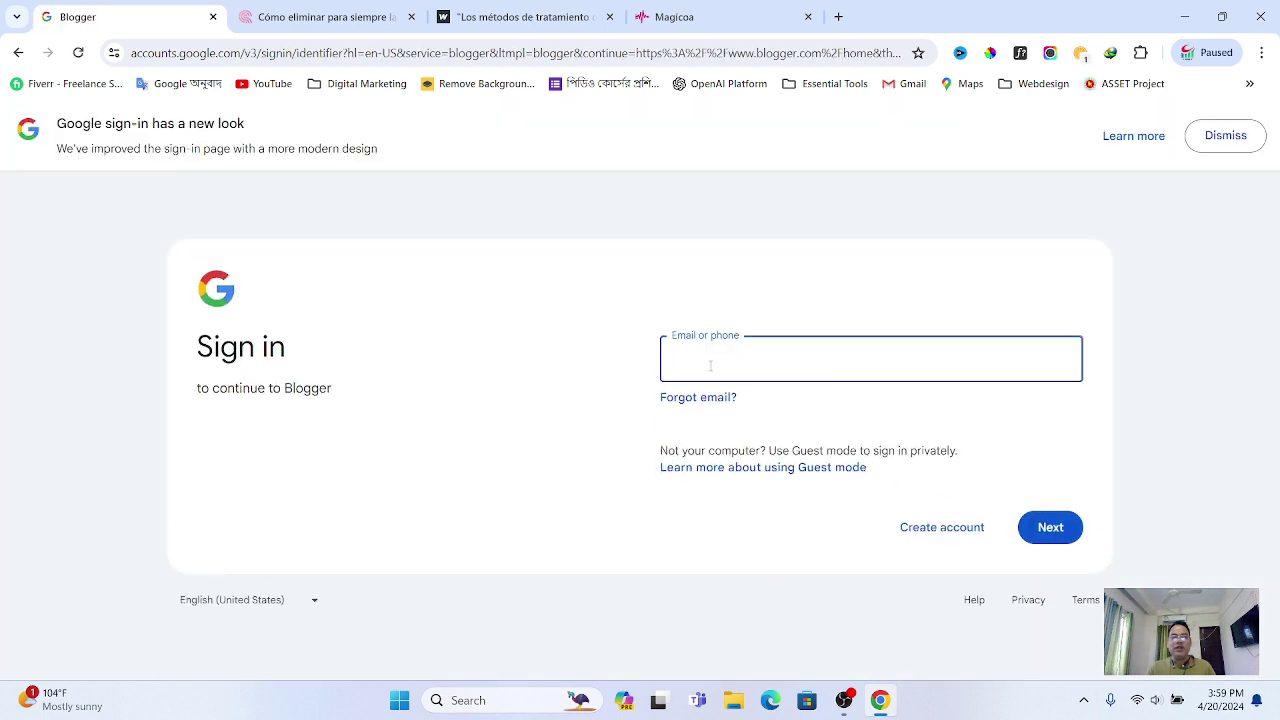
left_click(719, 365)
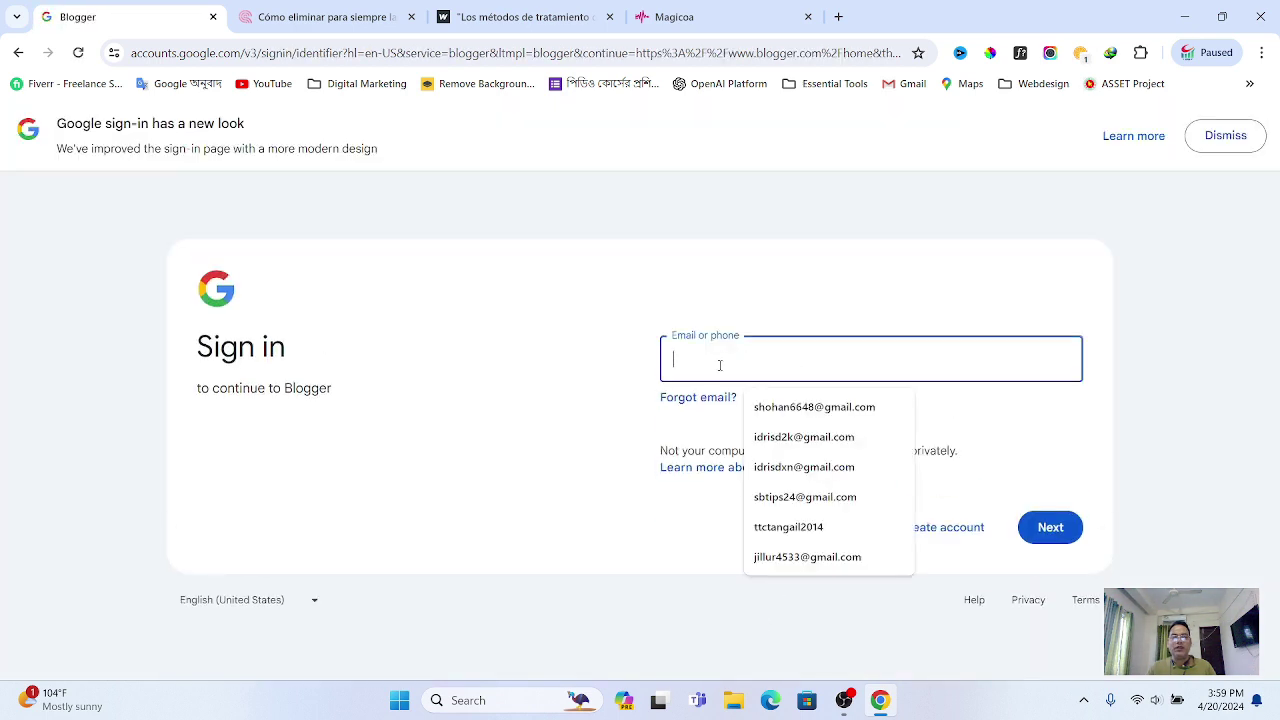
left_click(778, 558)
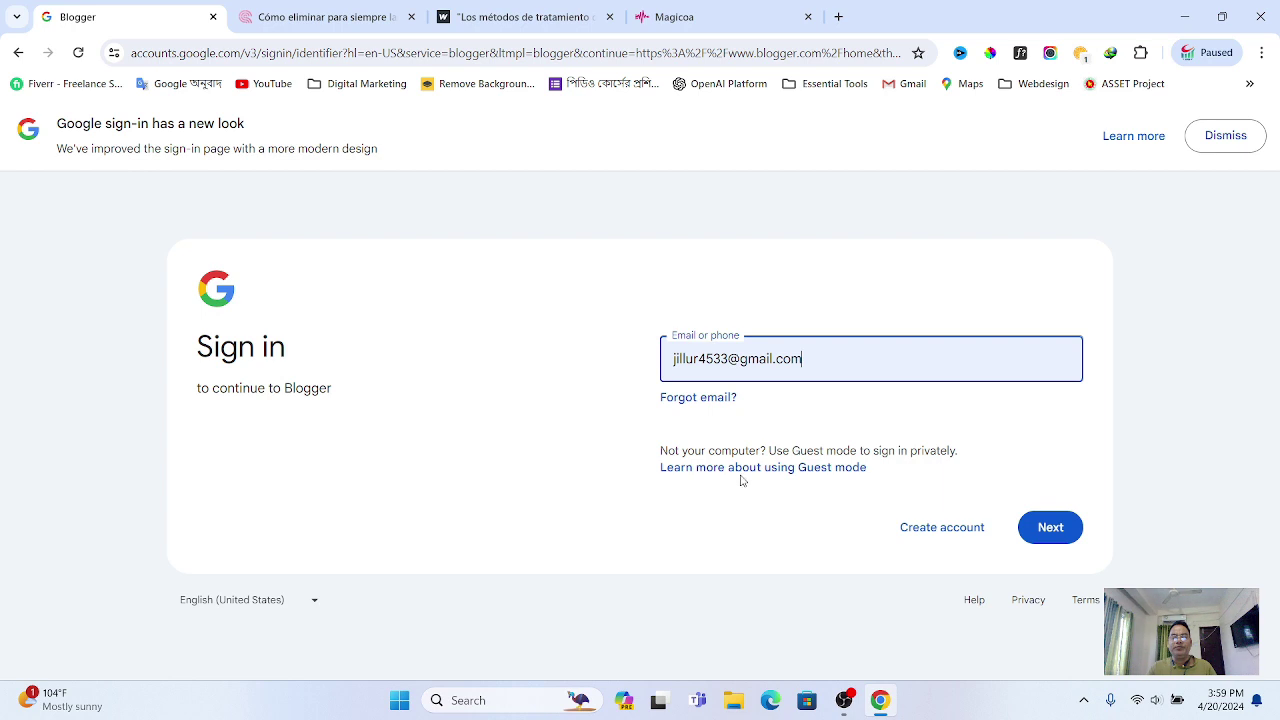
left_click(1047, 530)
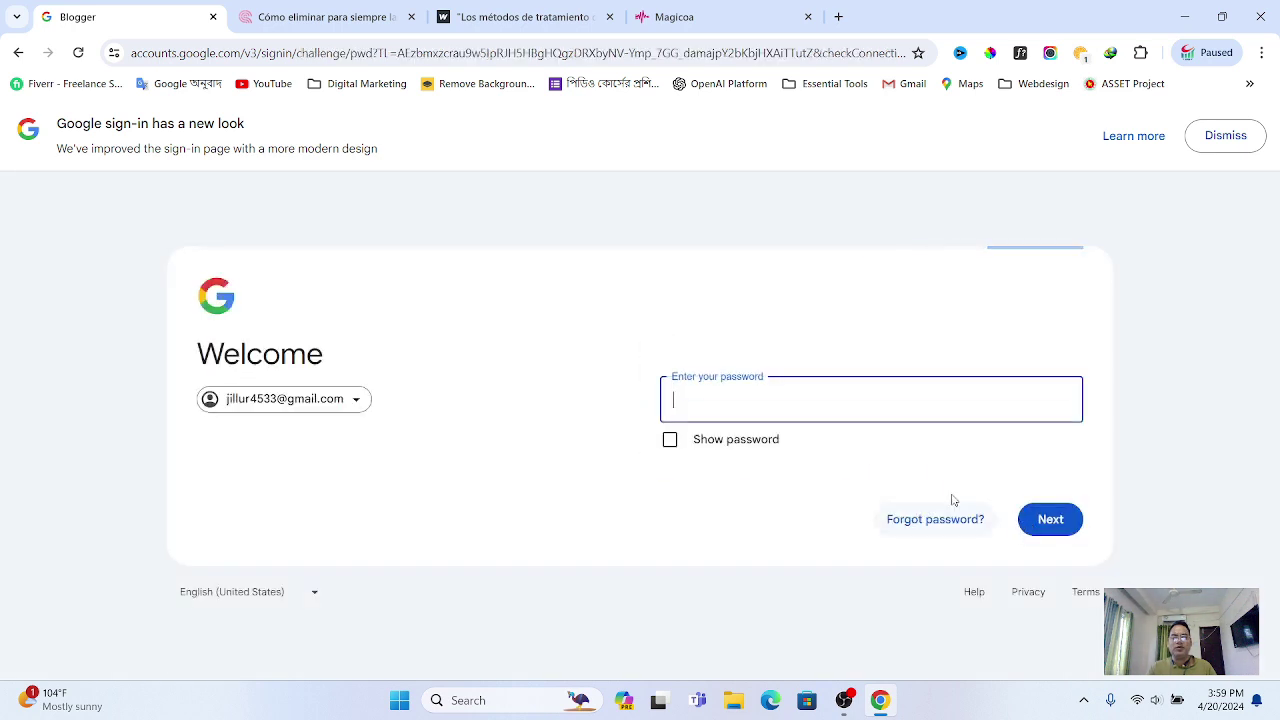
Enter the account password to complete the sign-in, and skip the account suggestions for now
key("ctrl+v")
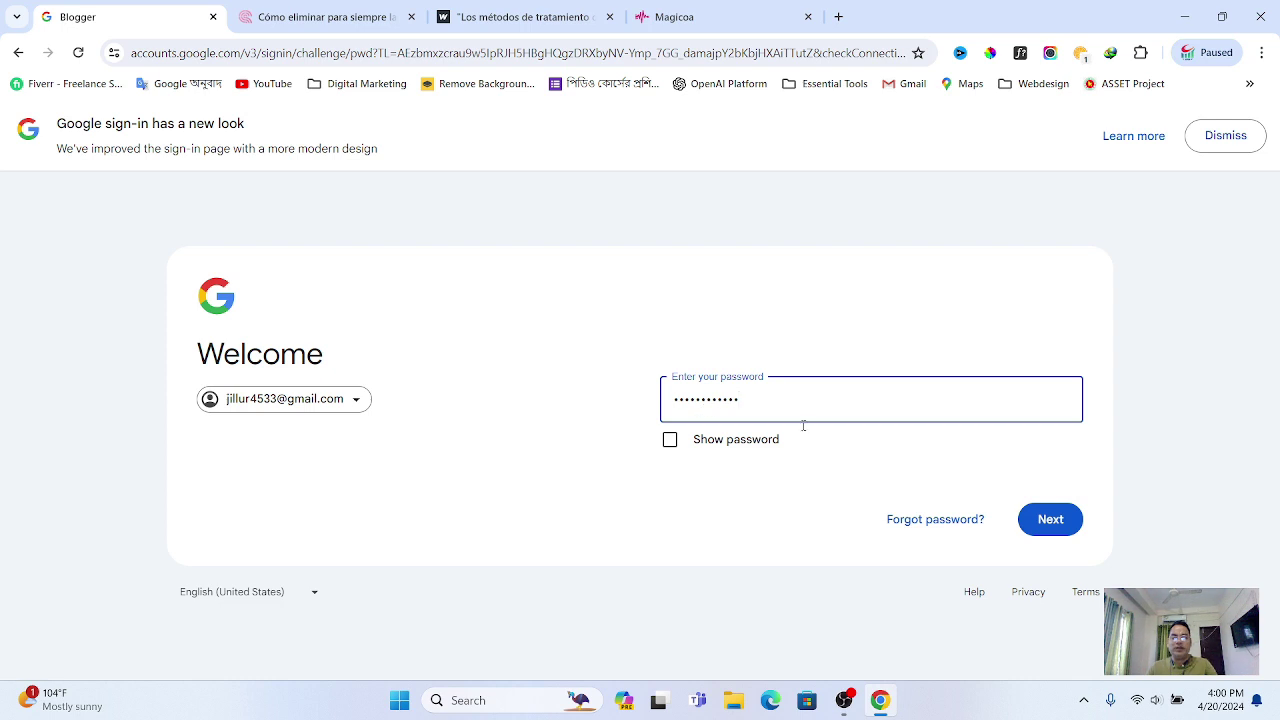
left_click(1057, 525)
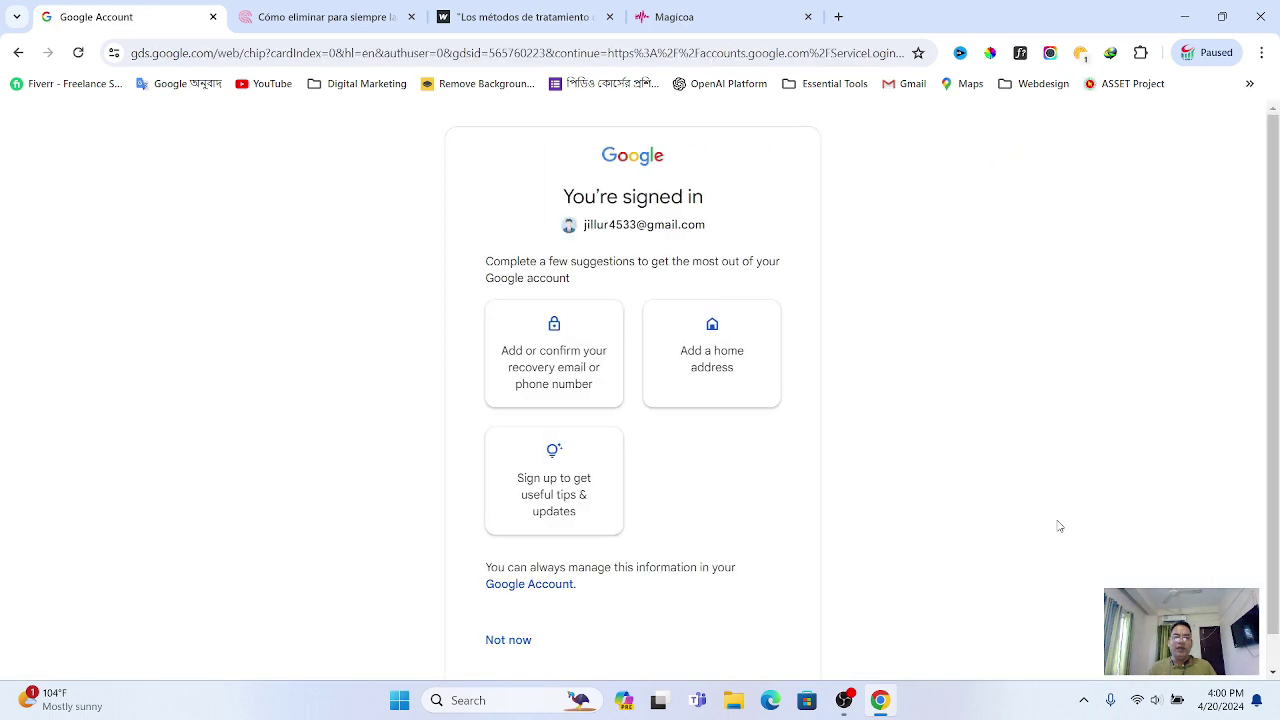
left_click(505, 642)
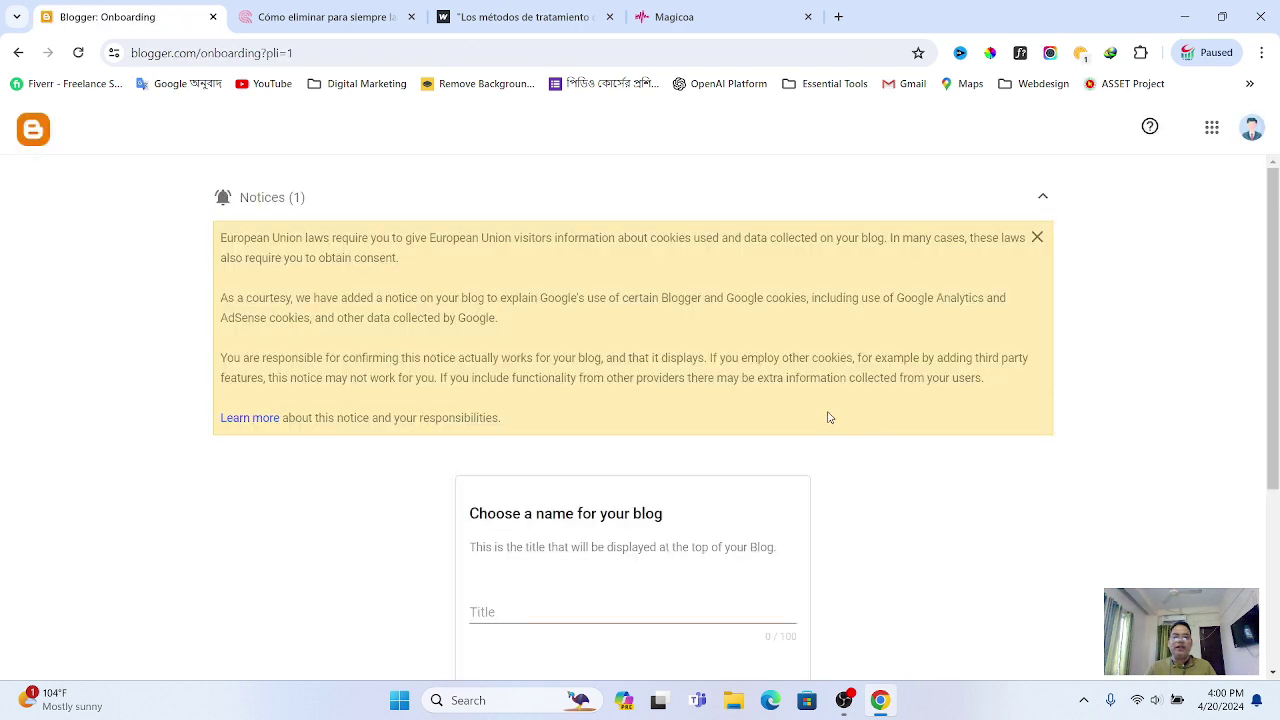
Name the new blog "Skincare" and continue to the URL choice
scroll(829, 417, "down", 3)
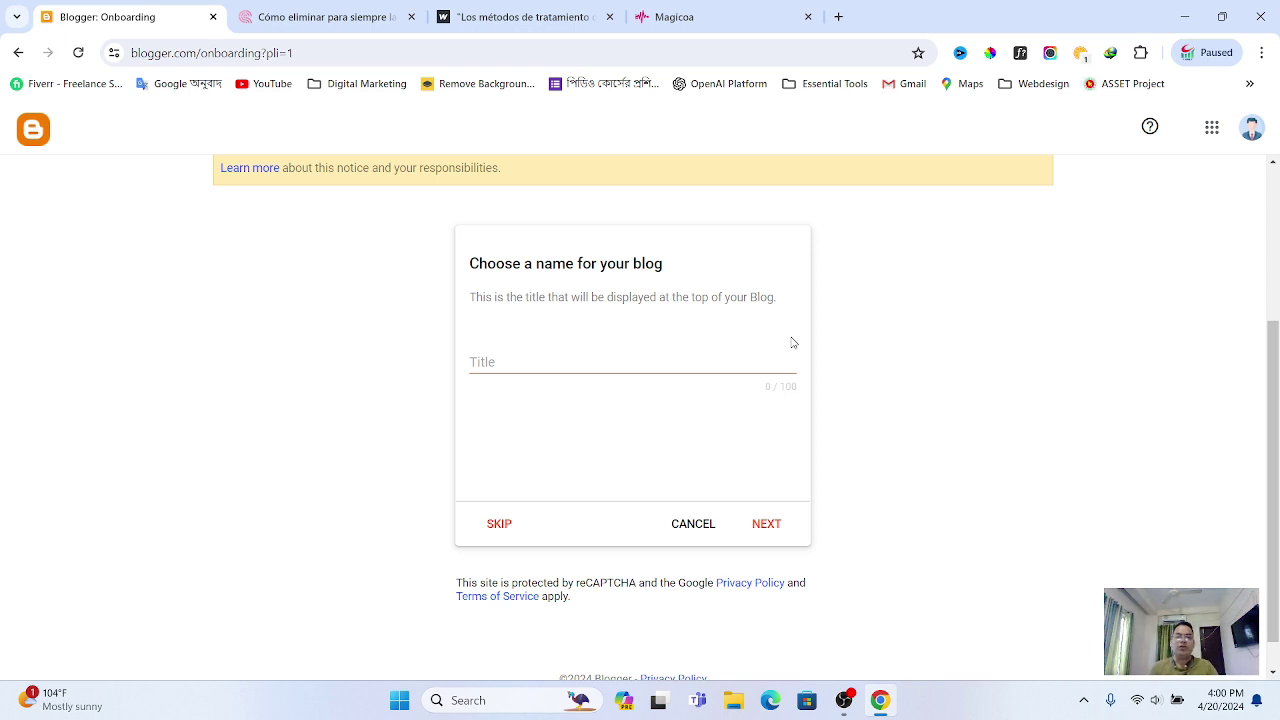
left_click(556, 360)
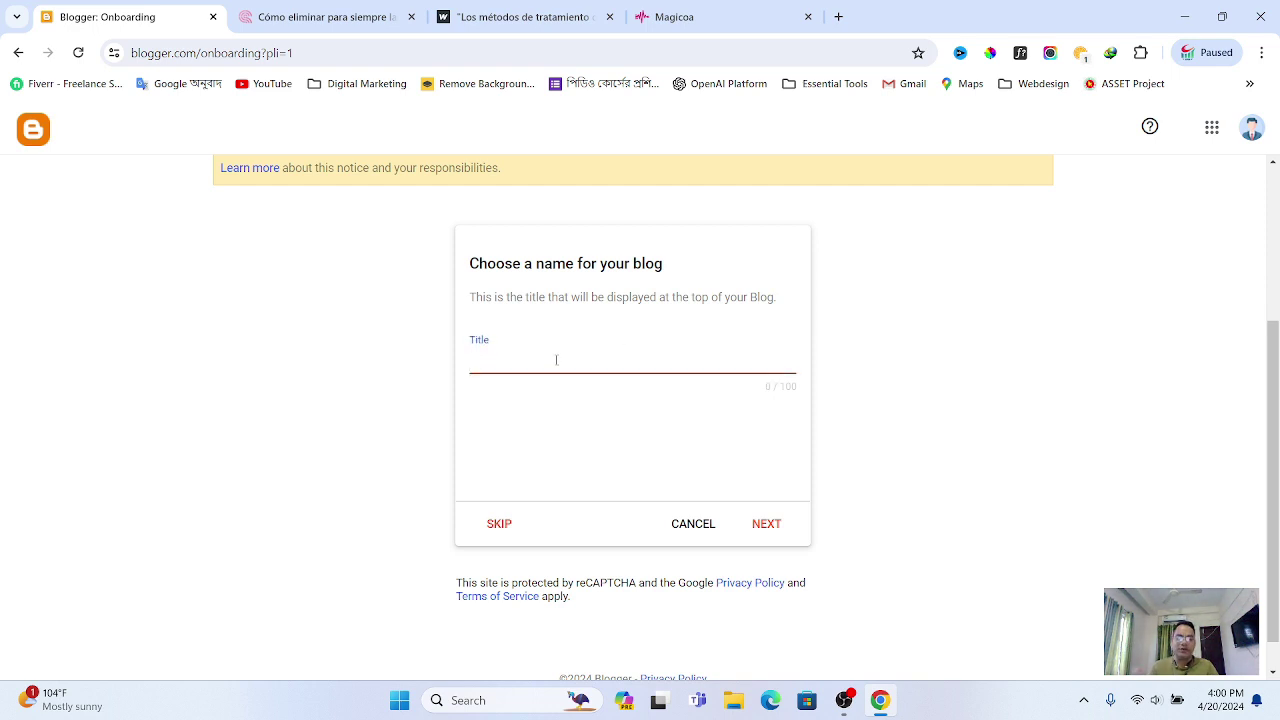
type("m")
key("BackSpace")
type("Skincare")
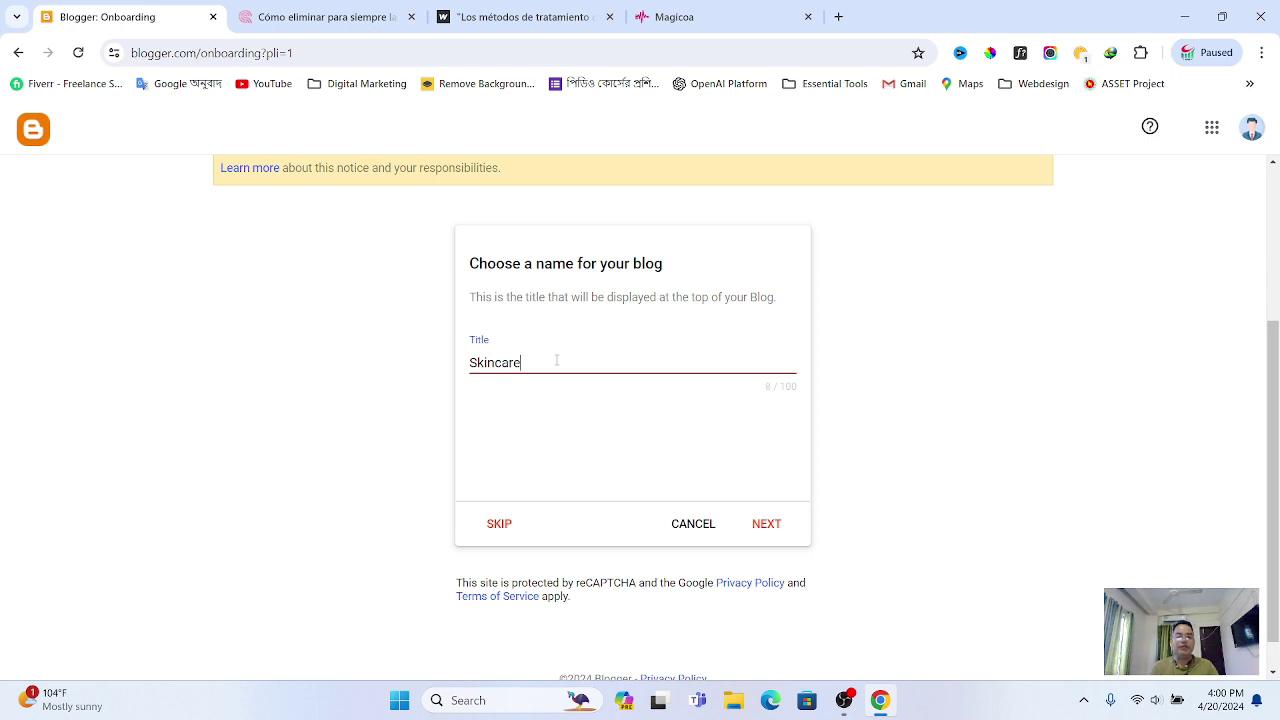
scroll(580, 450, "up", 1)
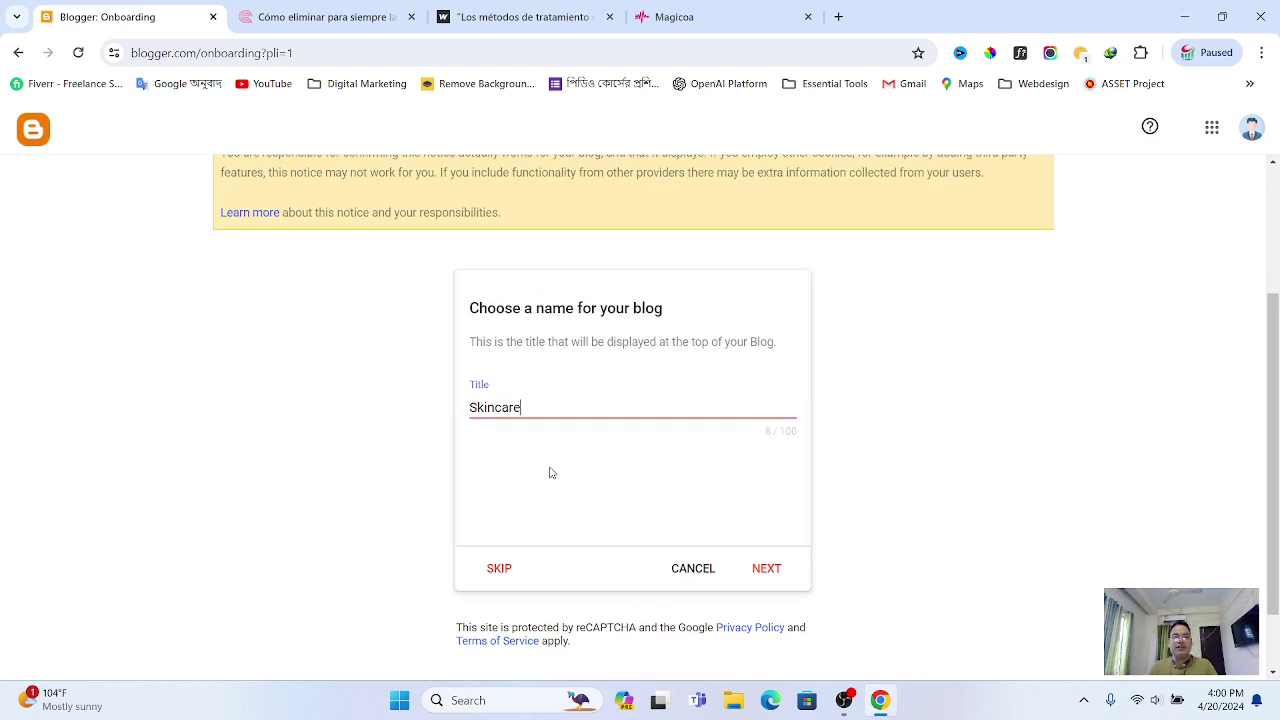
left_click(555, 472)
scroll(556, 477, "down", 2)
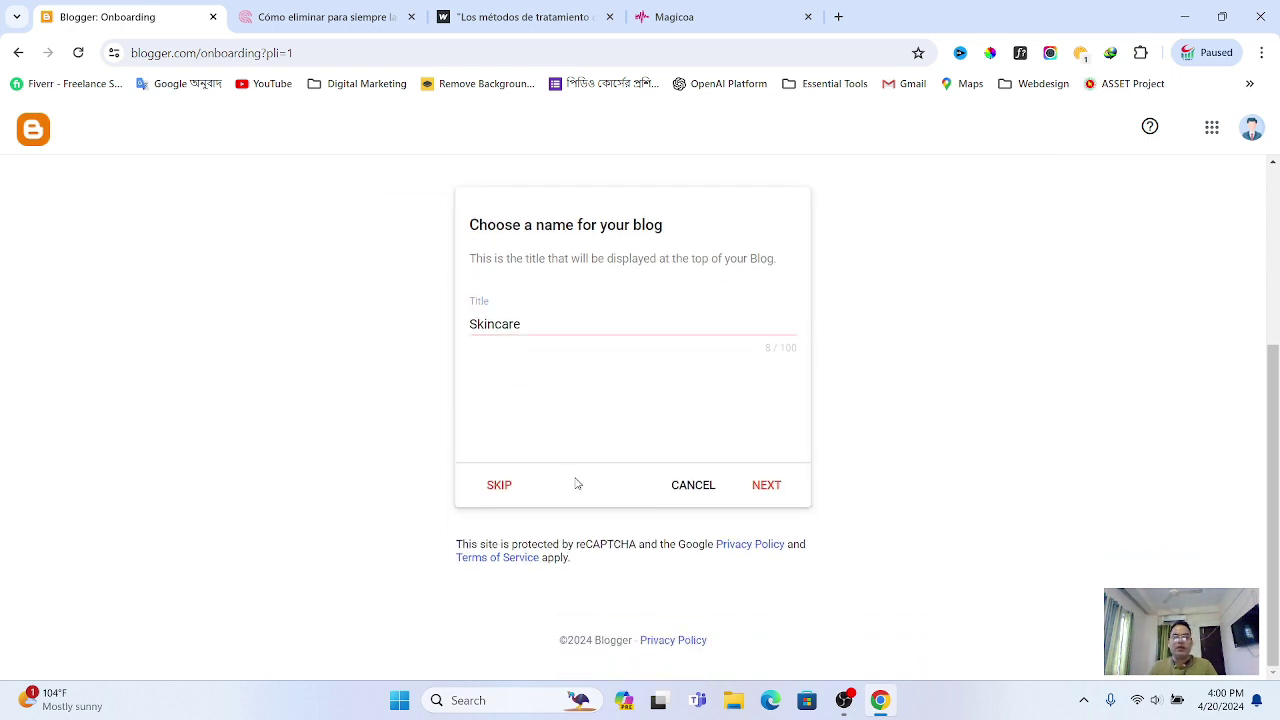
left_click(766, 487)
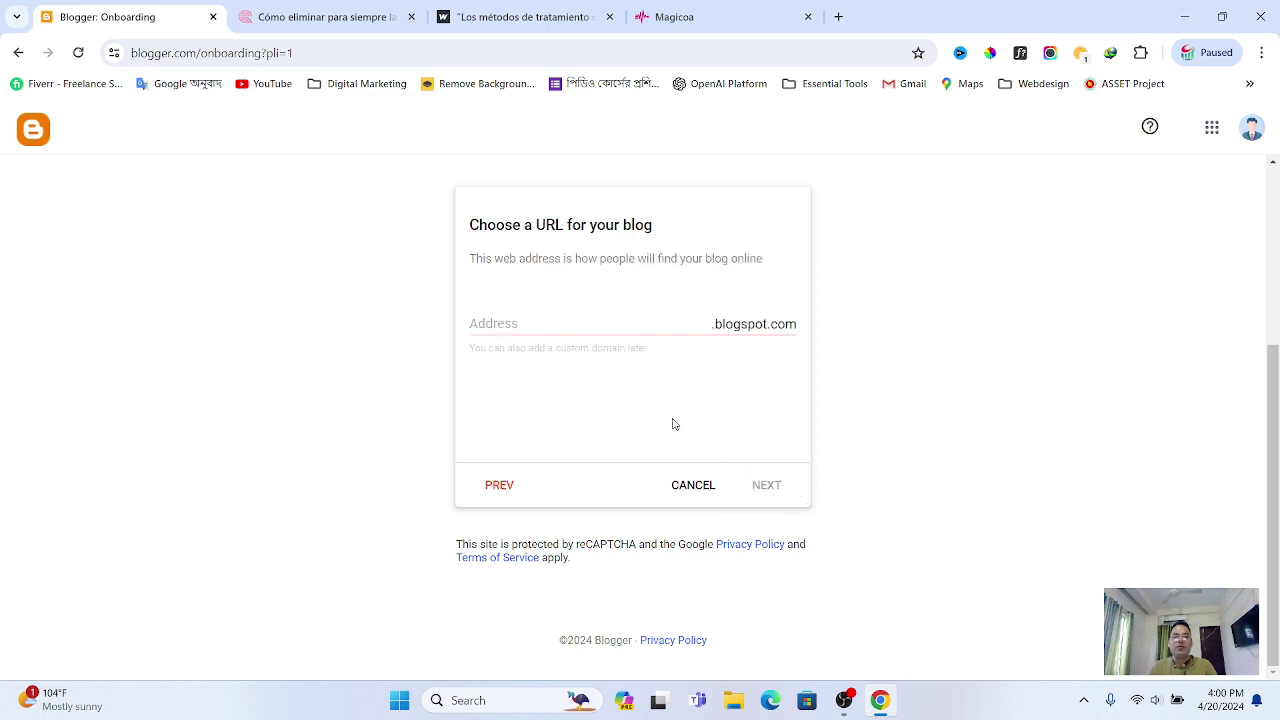
Set the blog's address to weightloss7244.blogspot.com and continue to the display name
left_click(516, 321)
type("tloss")
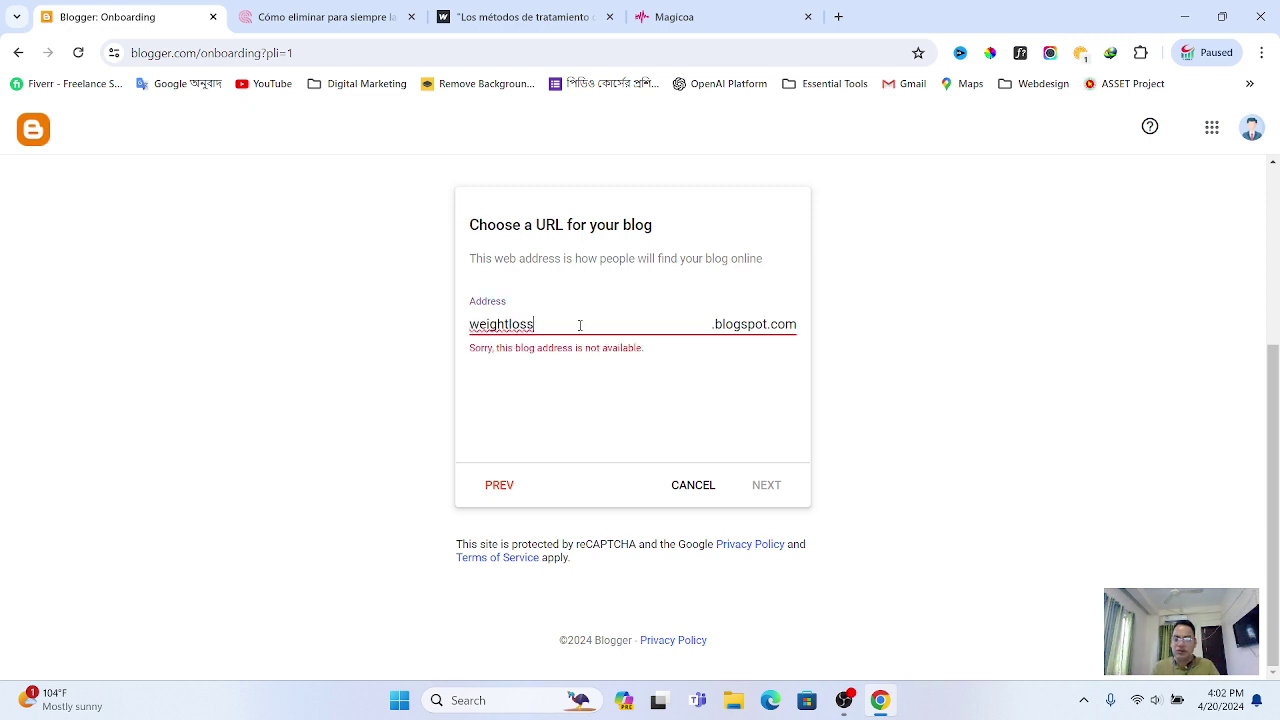
left_click(599, 425)
left_click(546, 320)
type("724")
left_click(534, 397)
left_click(560, 321)
type("44")
left_click(571, 383)
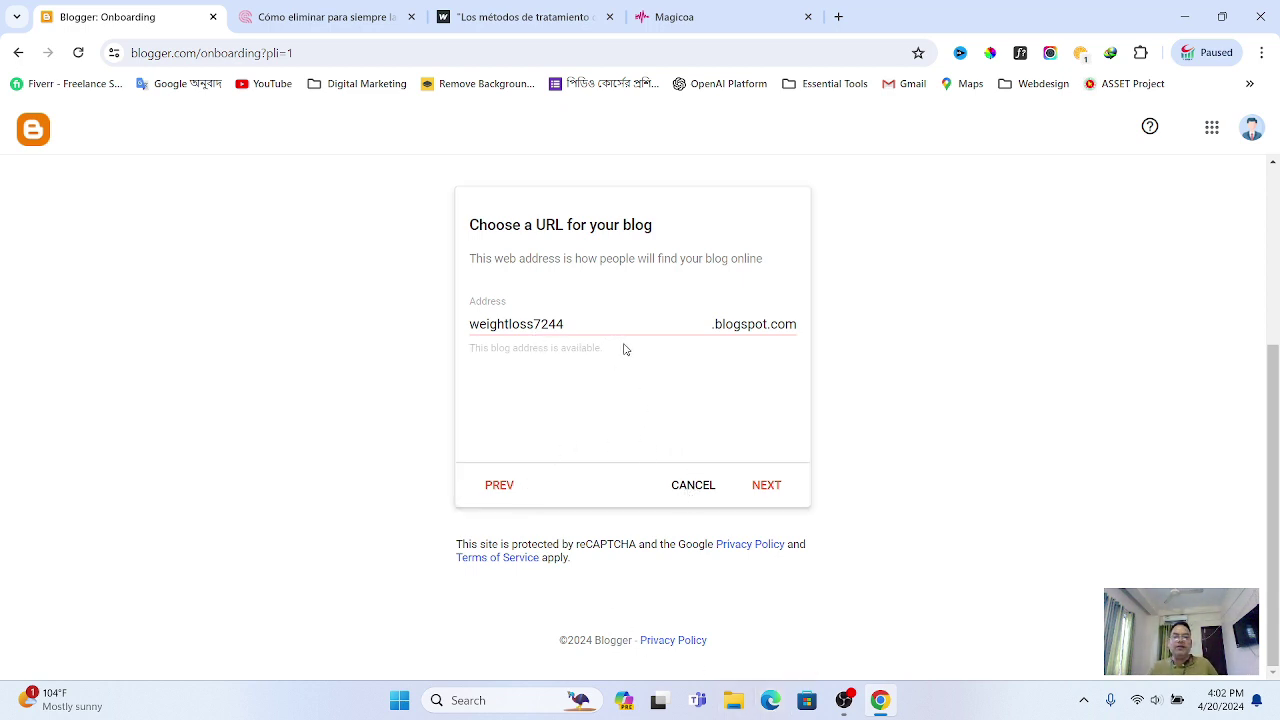
left_click(768, 487)
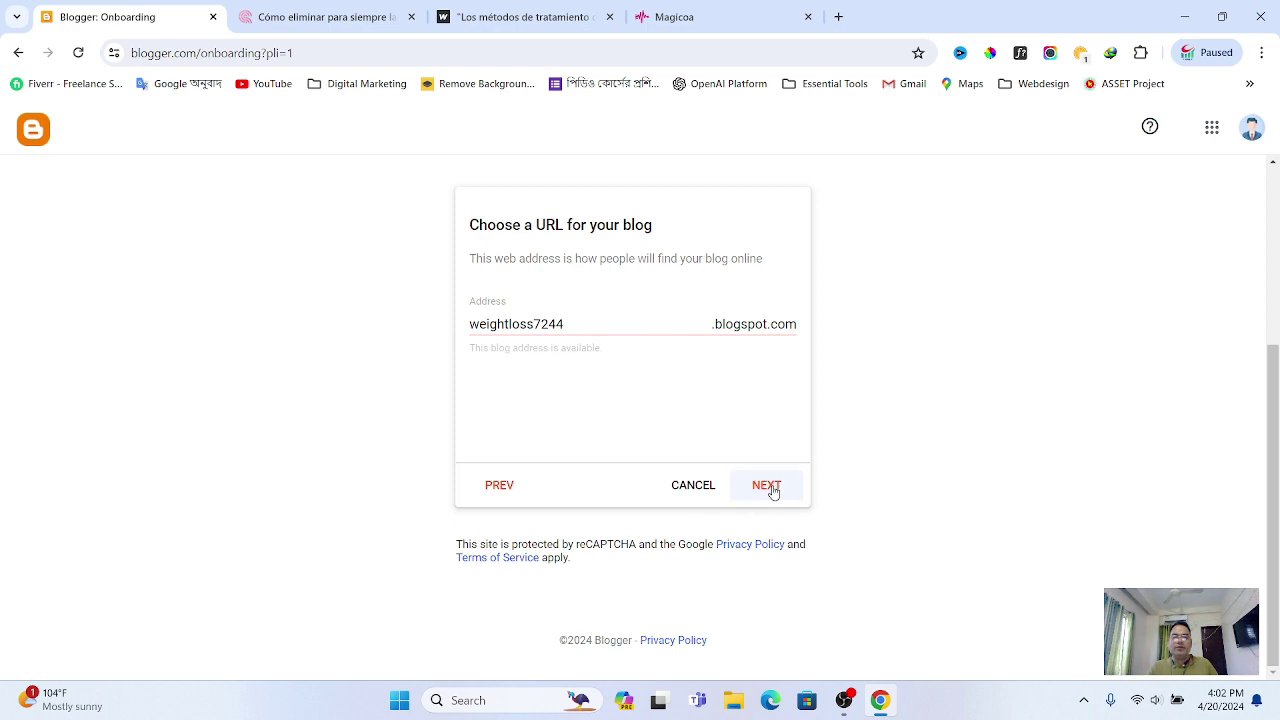
Set the display name to "Weight Loss" and finish creating the blog
left_click(503, 320)
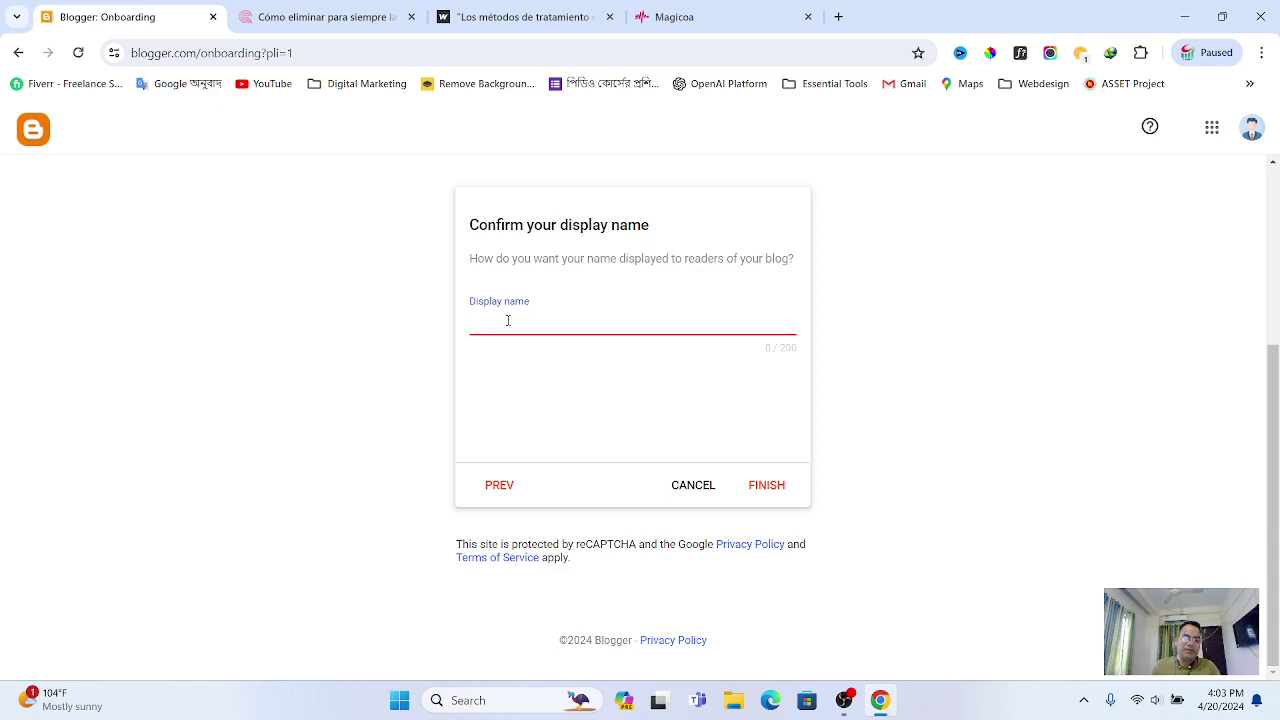
type("We")
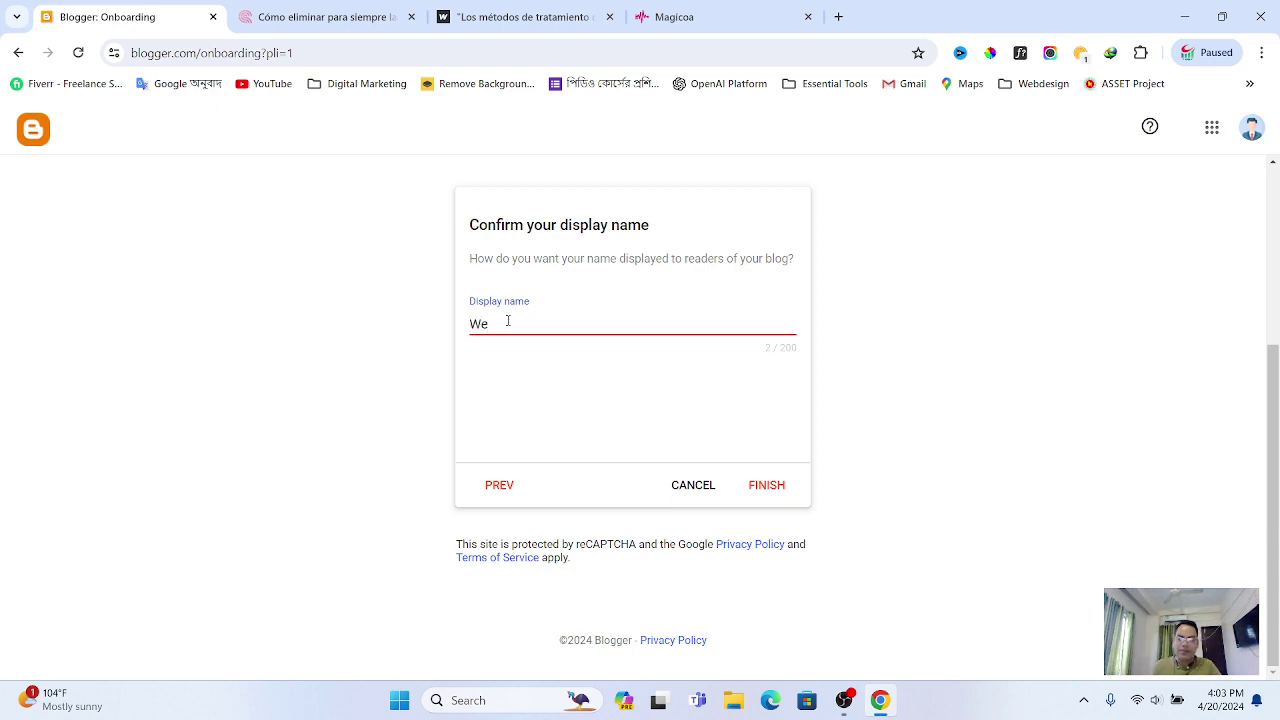
type("oght Loss")
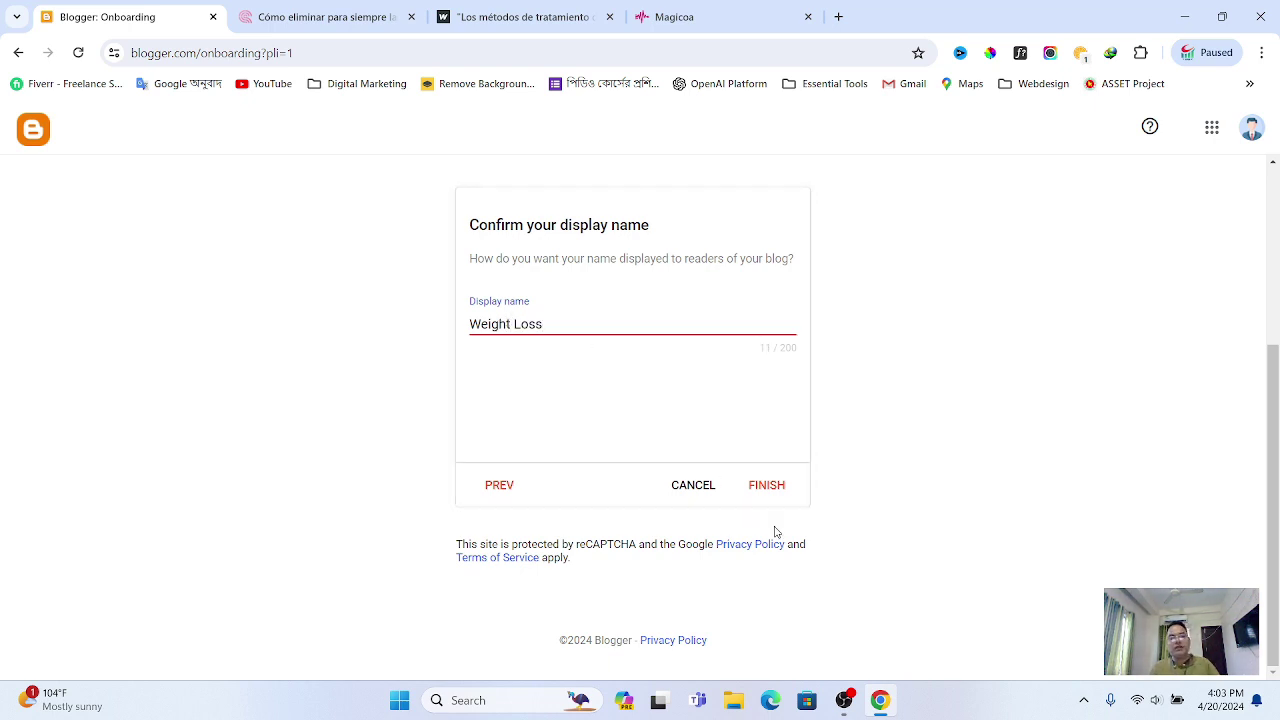
left_click(767, 486)
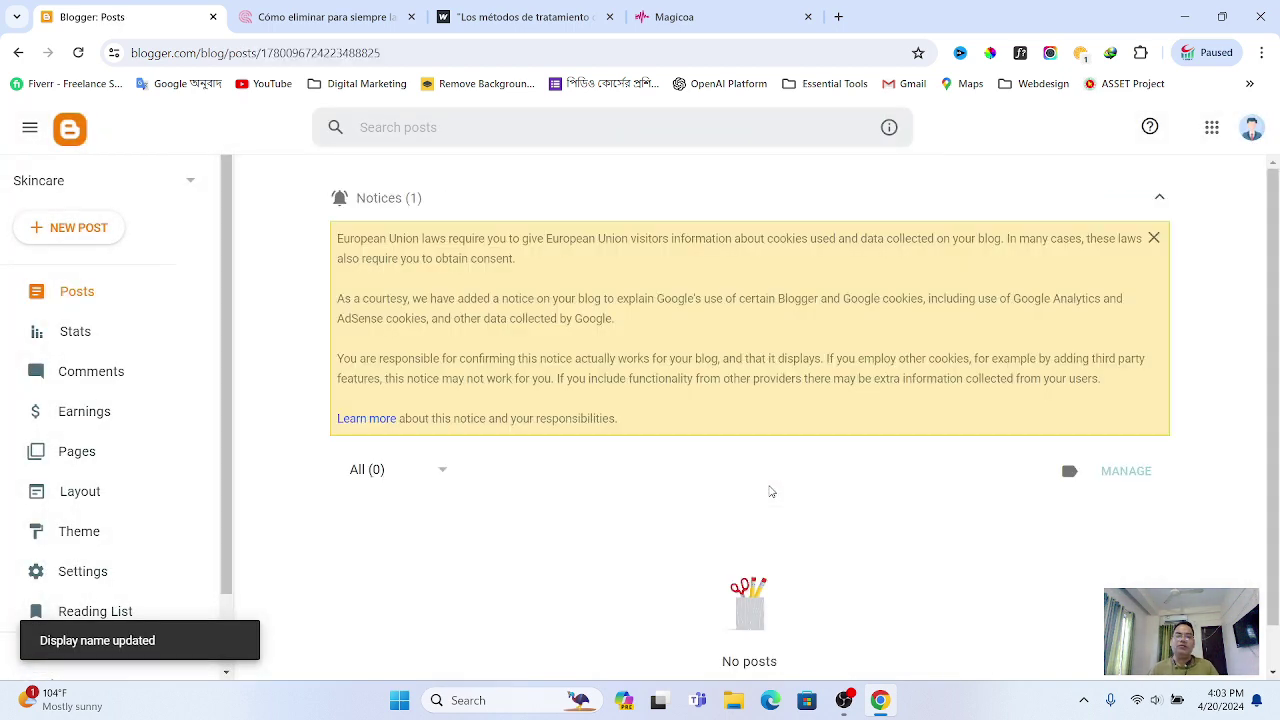
Dismiss the European Union cookie notice and view the new blog's live site
left_click(1153, 240)
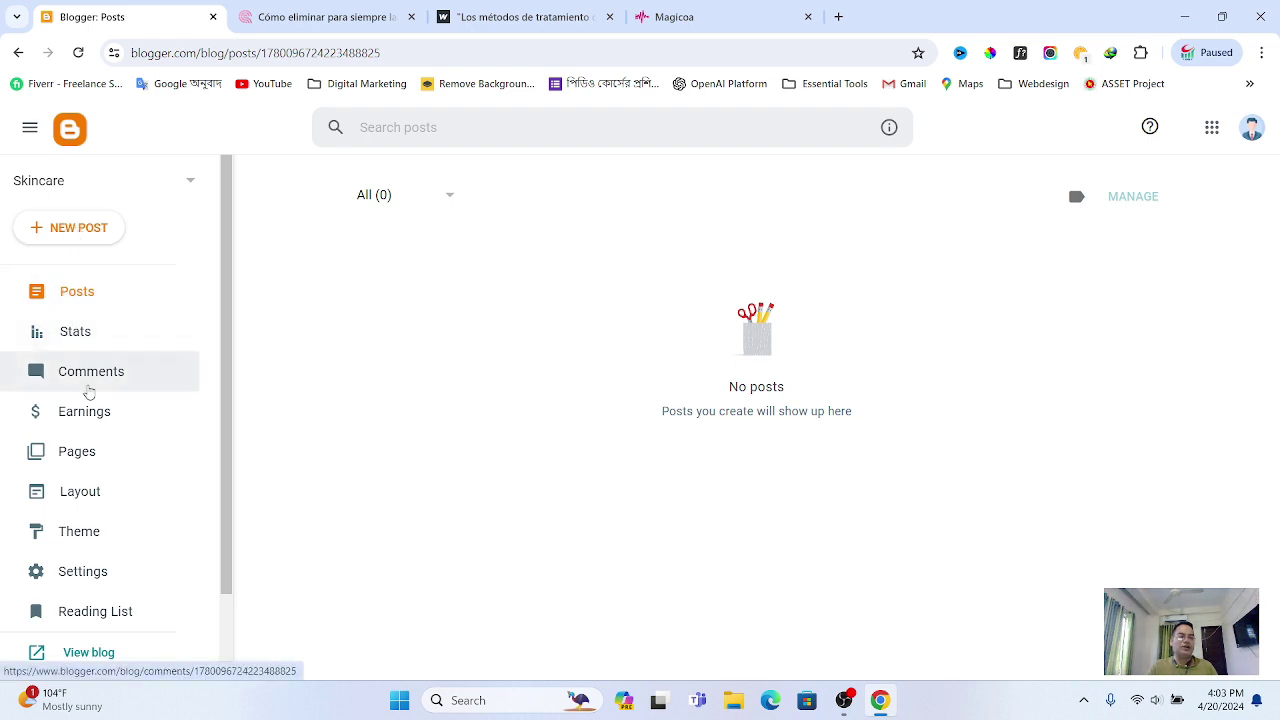
scroll(86, 418, "down", 1)
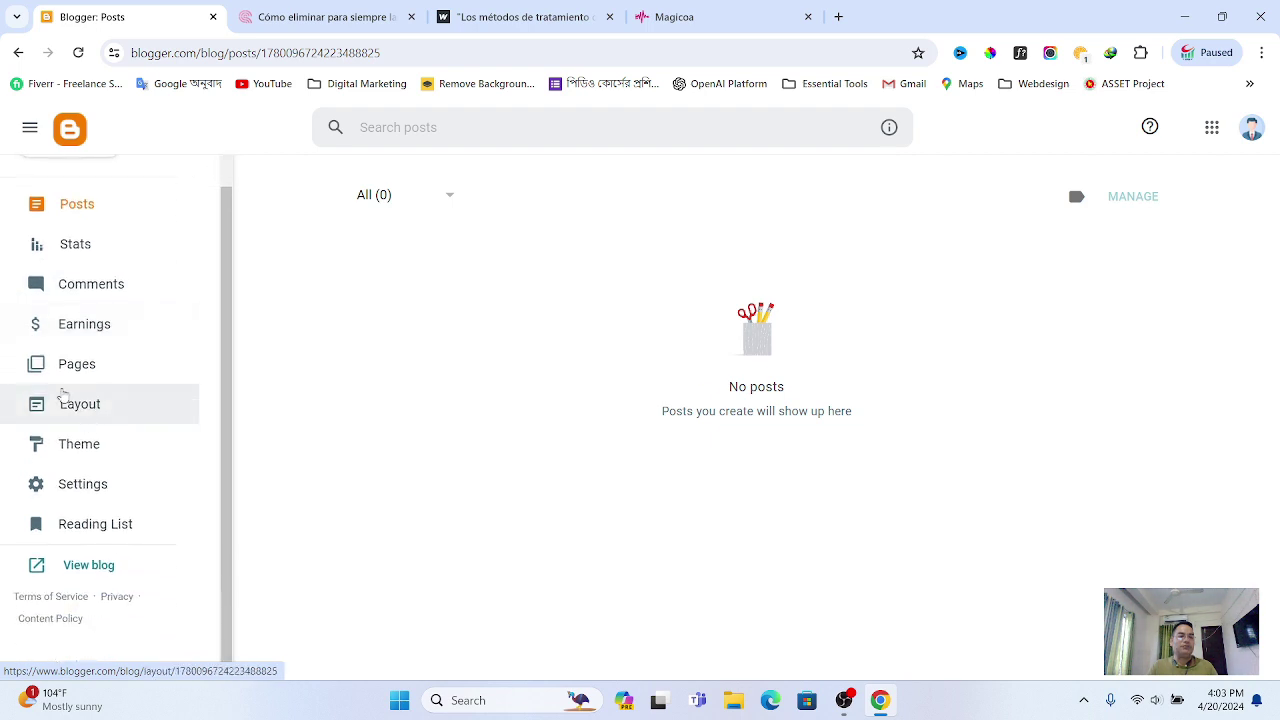
left_click(86, 570)
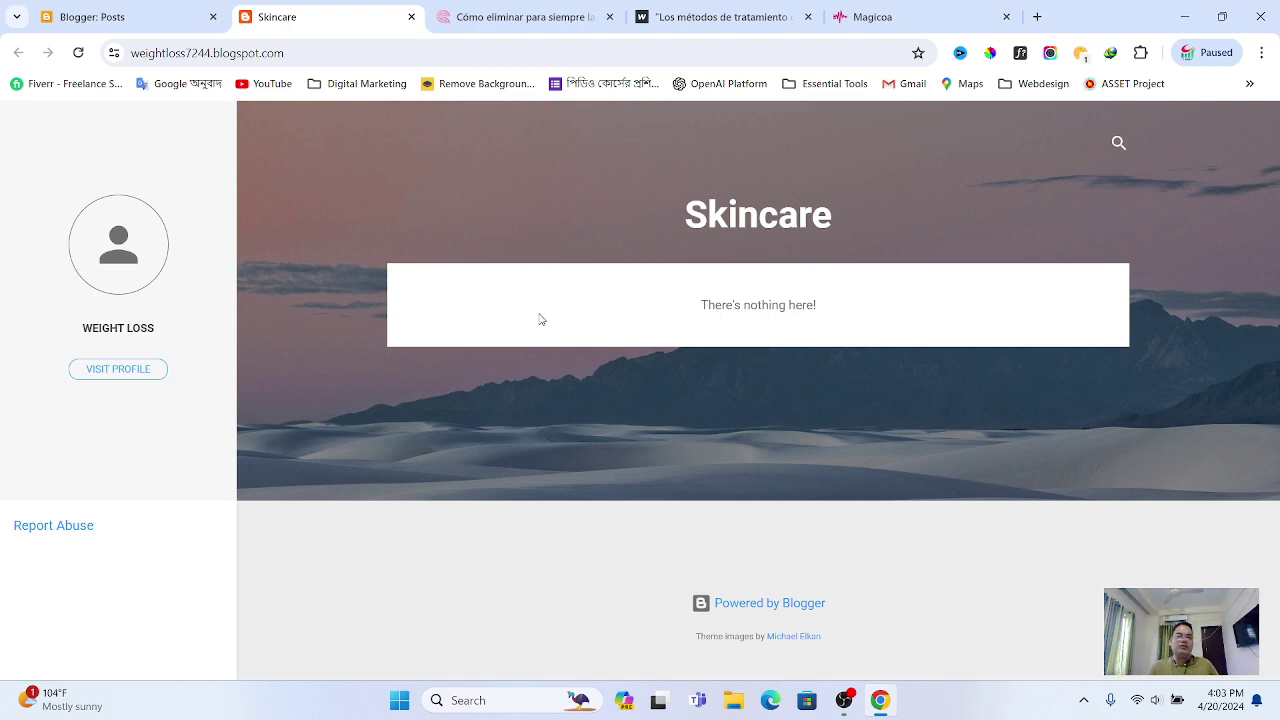
Create a new post titled "Welcome" with the body text "Welcome our blogsite" and publish it
left_click(153, 19)
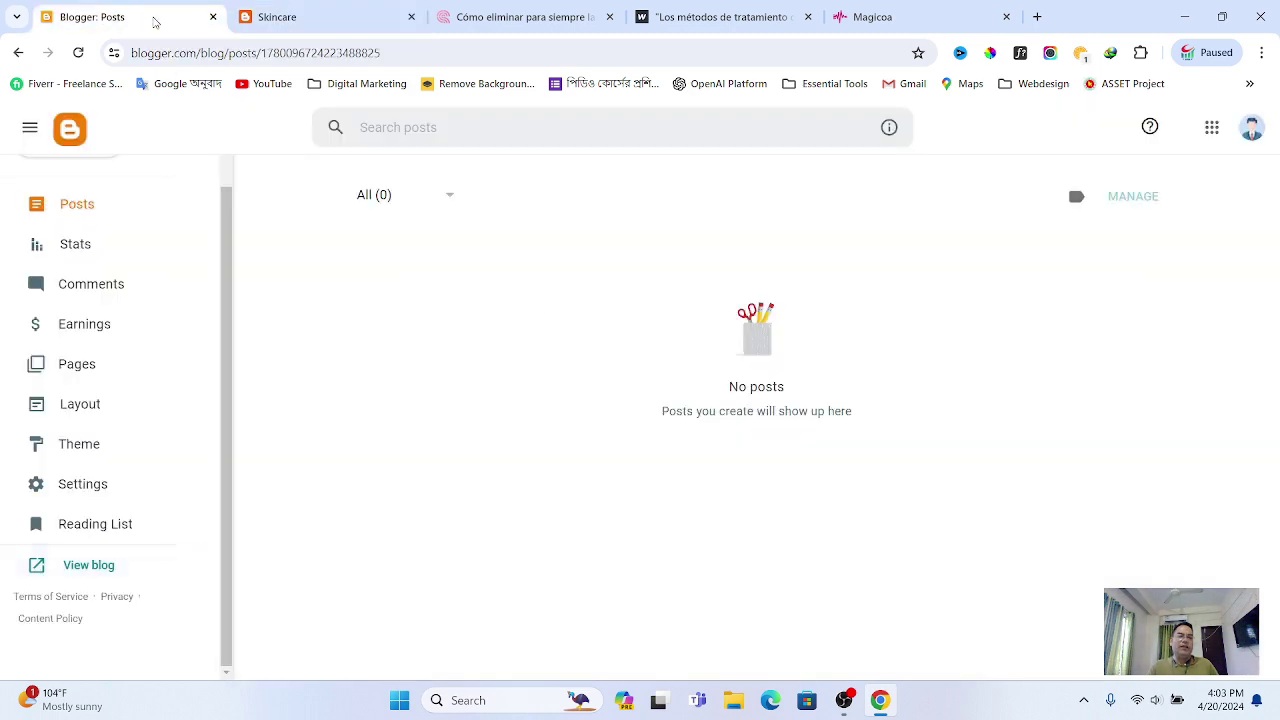
scroll(88, 214, "up", 2)
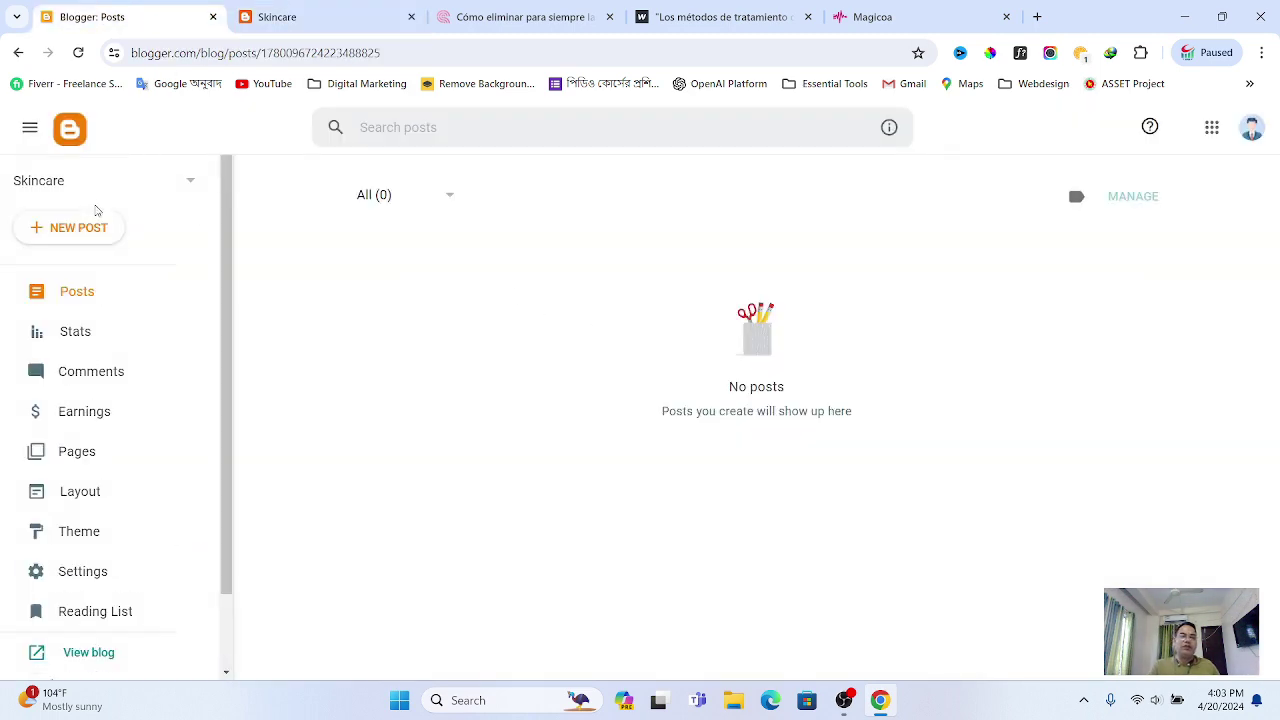
left_click(72, 230)
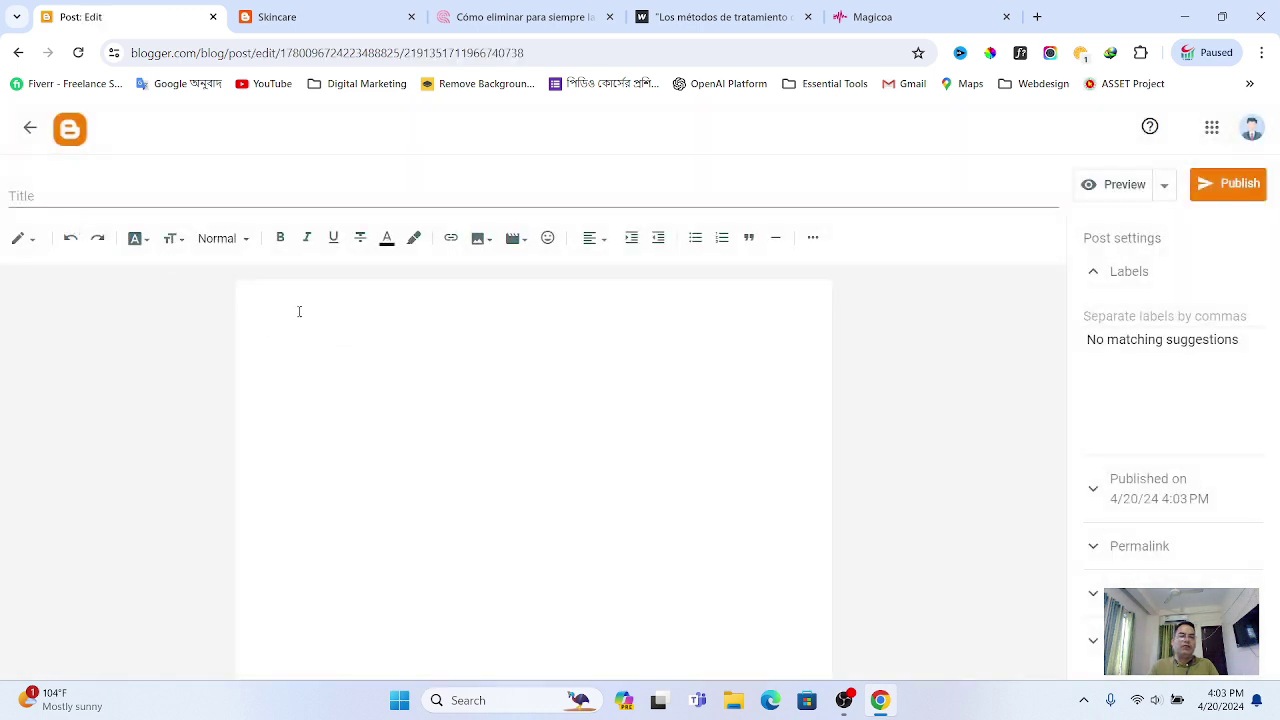
left_click(91, 197)
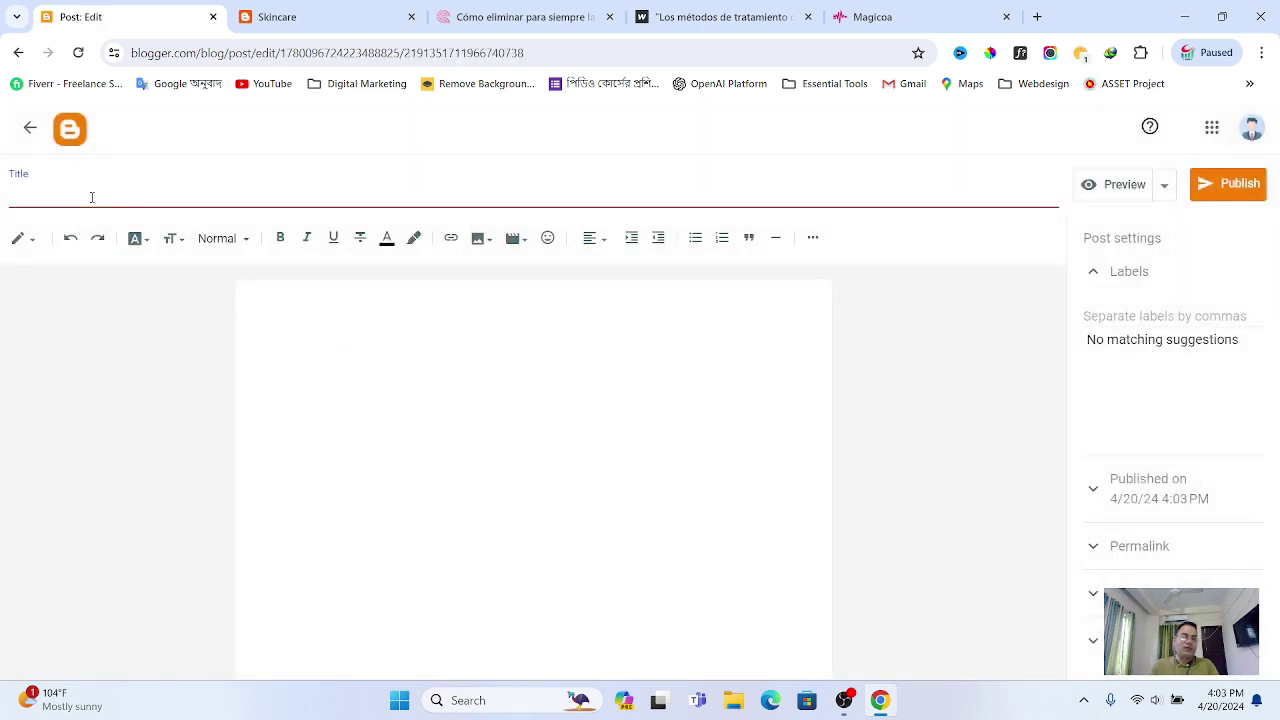
type("Welcome")
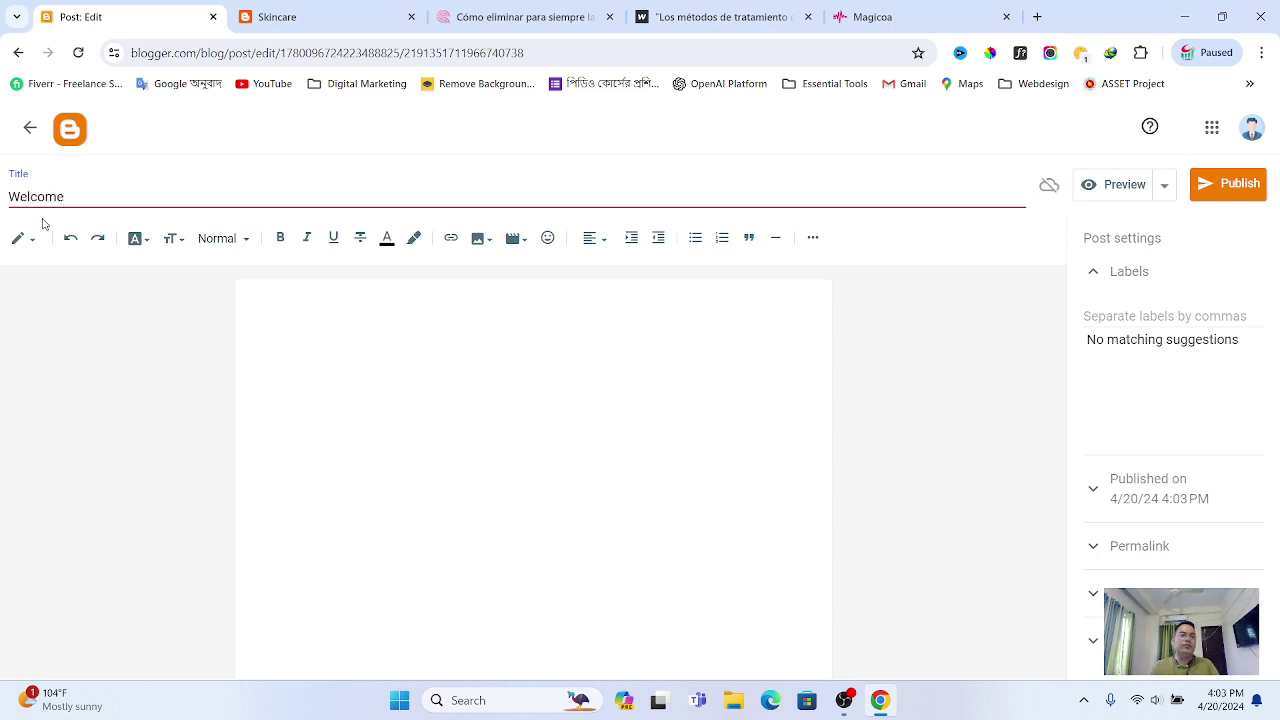
type("Welcome our blogsite")
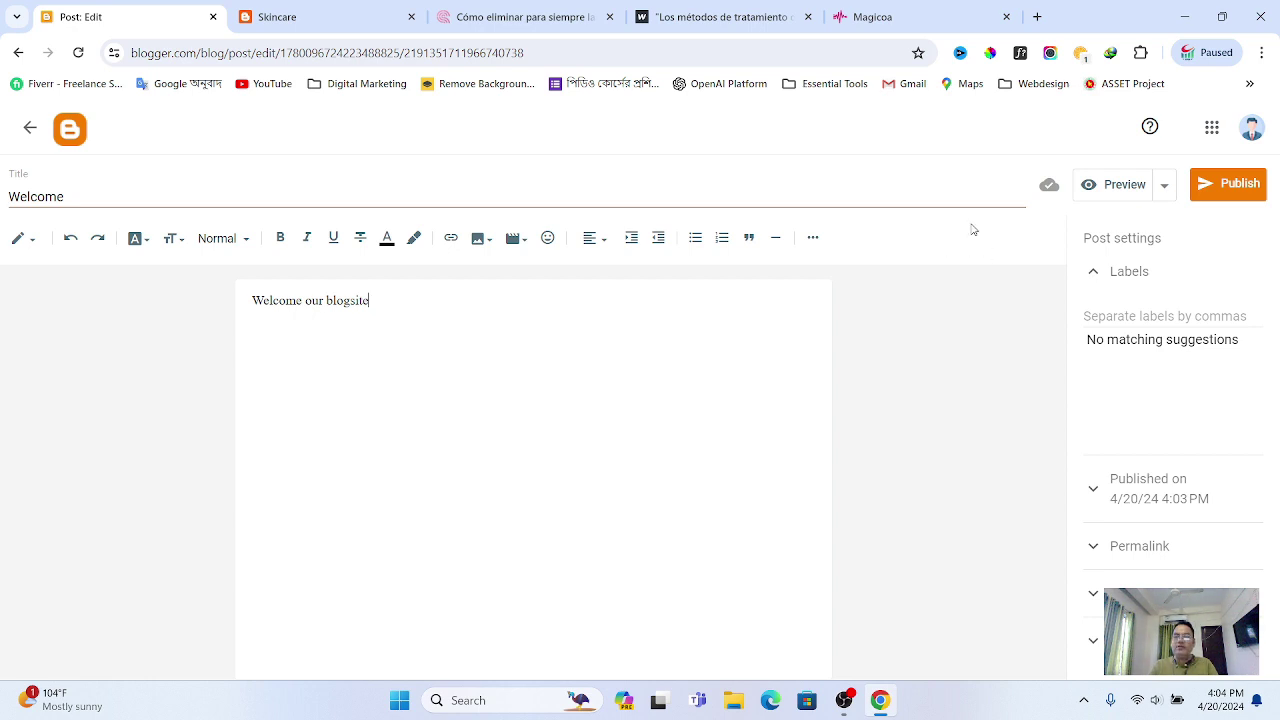
left_click(1231, 189)
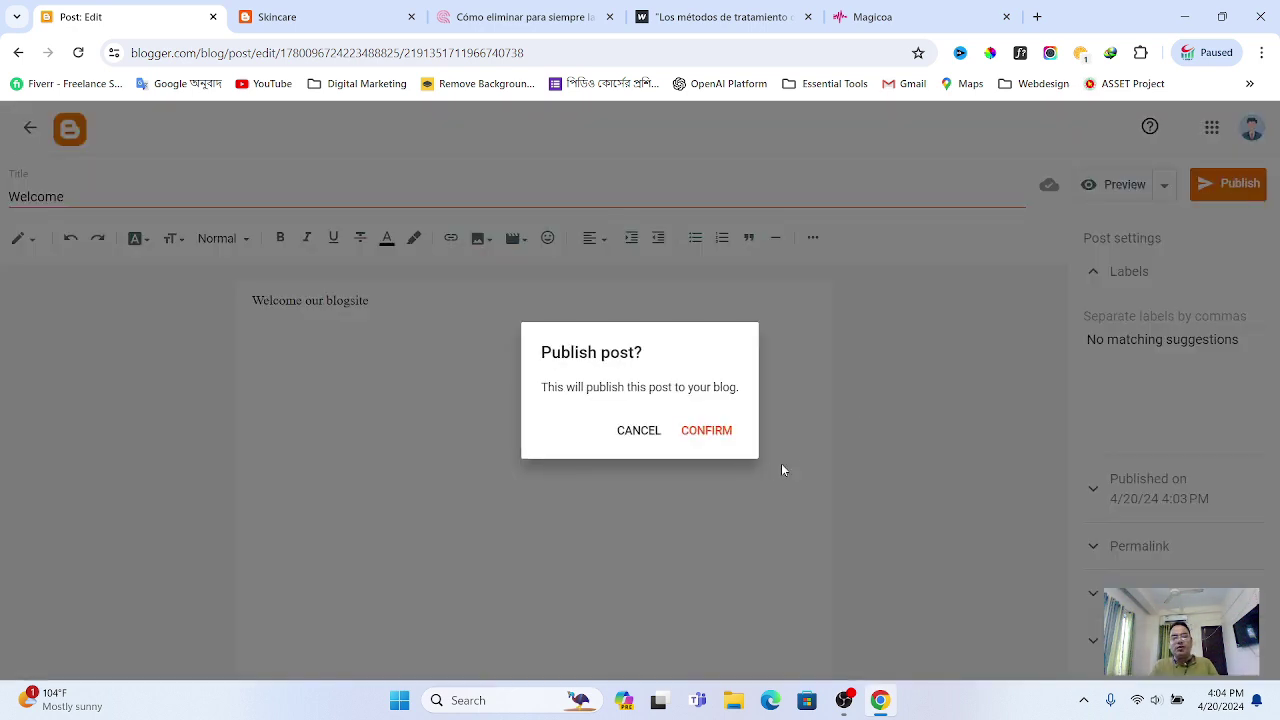
left_click(711, 434)
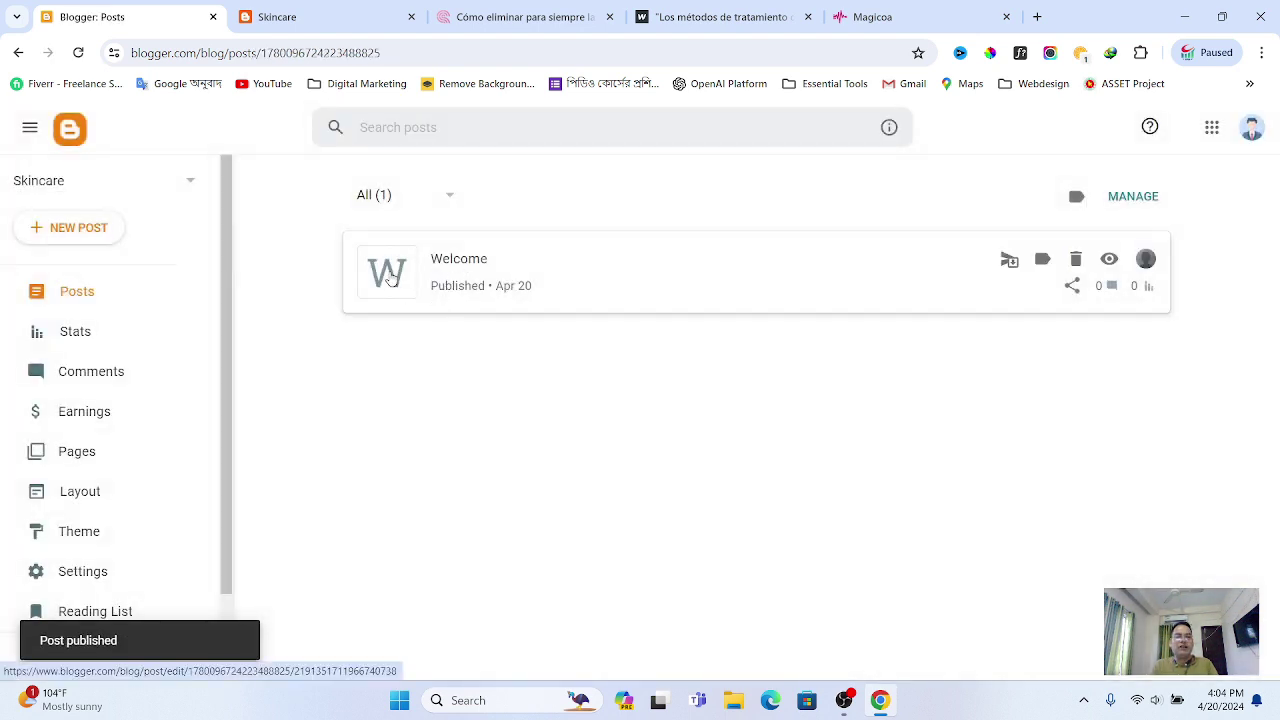
Refresh the live Skincare site and open the Welcome post on it
left_click(277, 17)
left_click(79, 53)
left_click(79, 53)
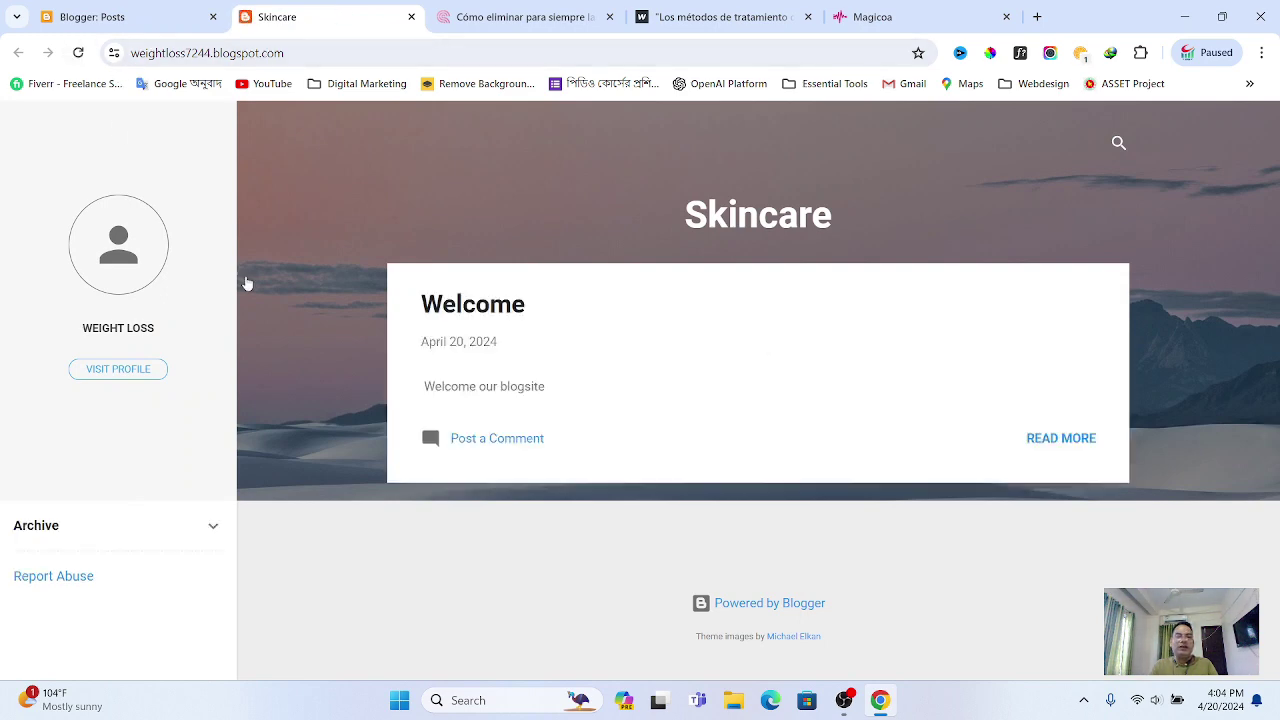
left_click(476, 311)
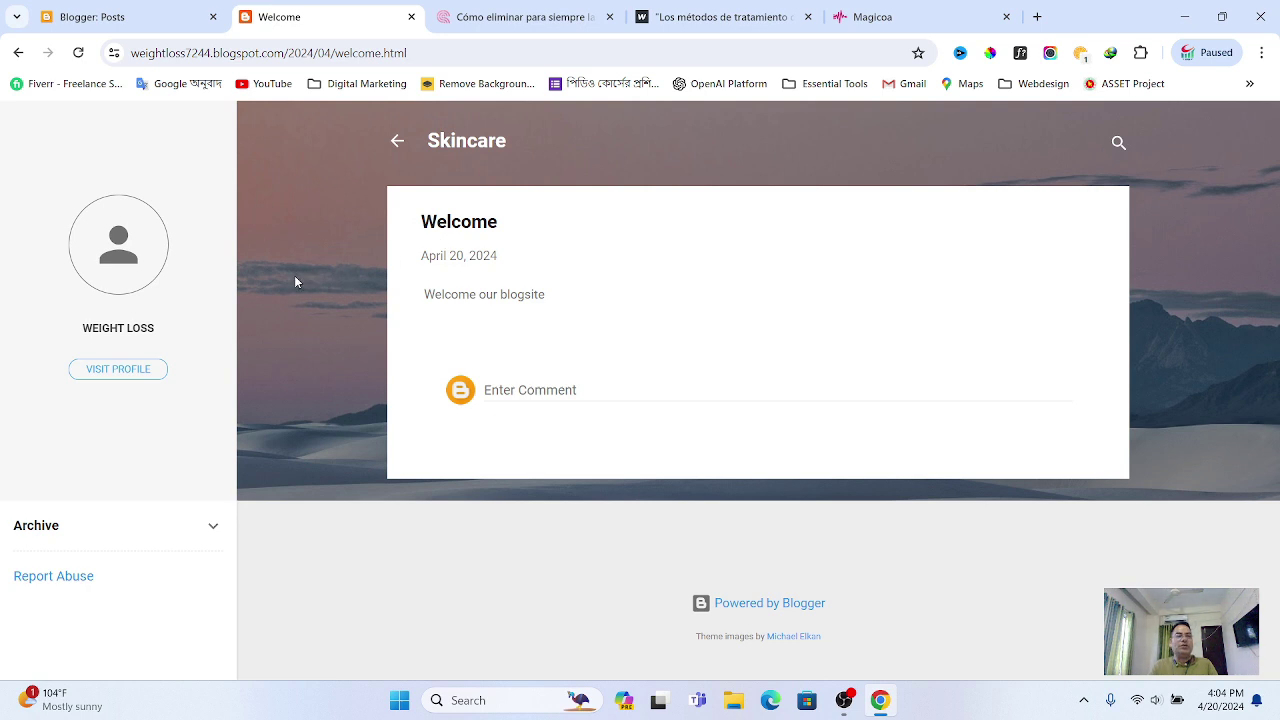
View the blog's public author profile from the live site and return to the Welcome post
left_click(160, 17)
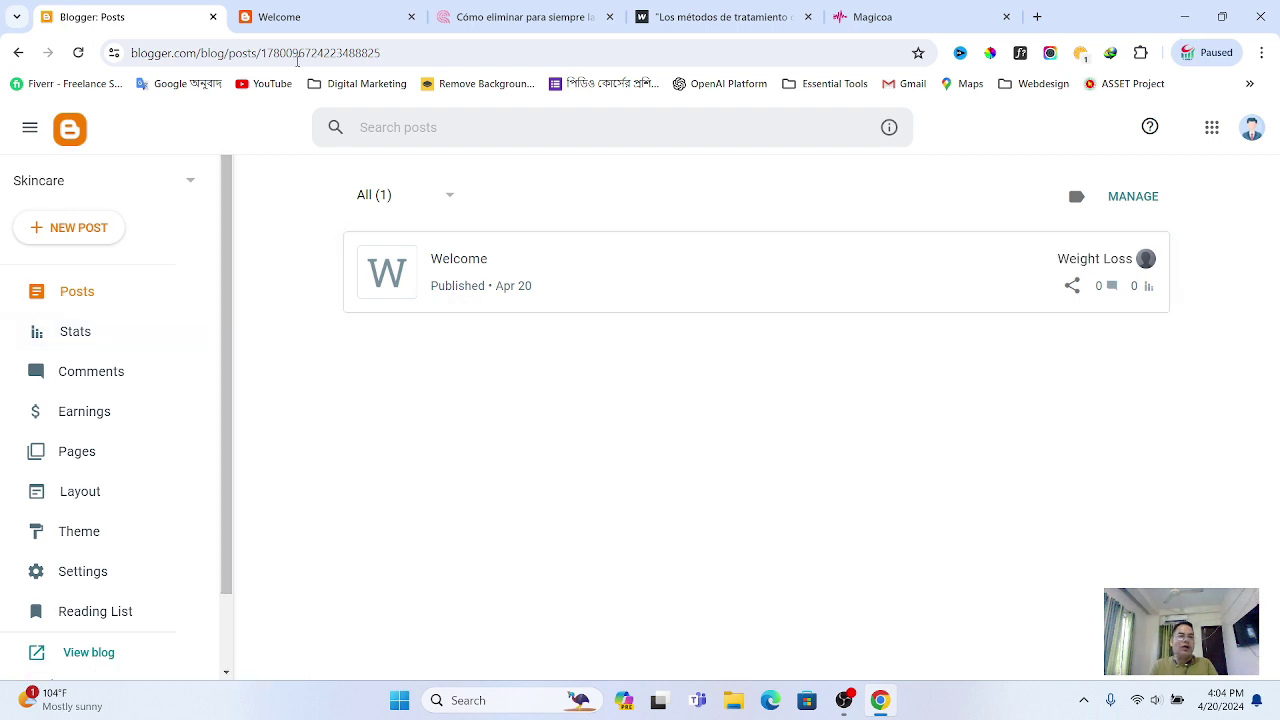
left_click(357, 14)
left_click(137, 277)
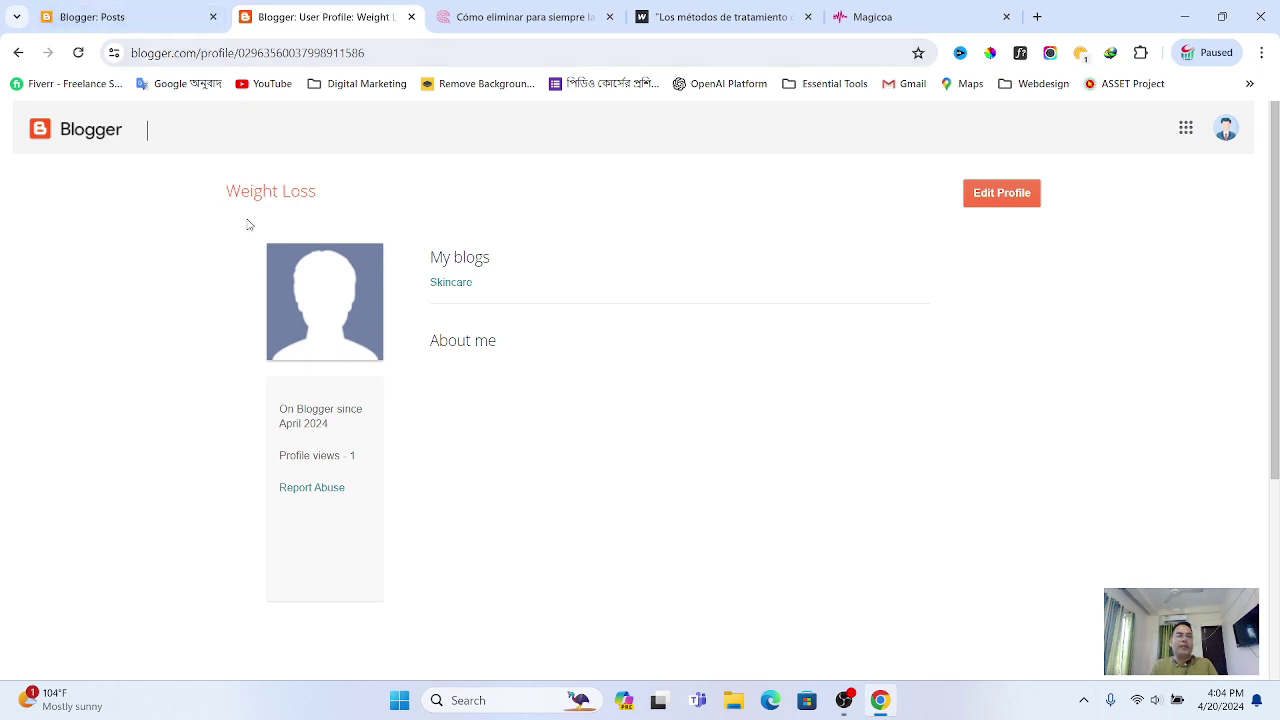
left_click(18, 55)
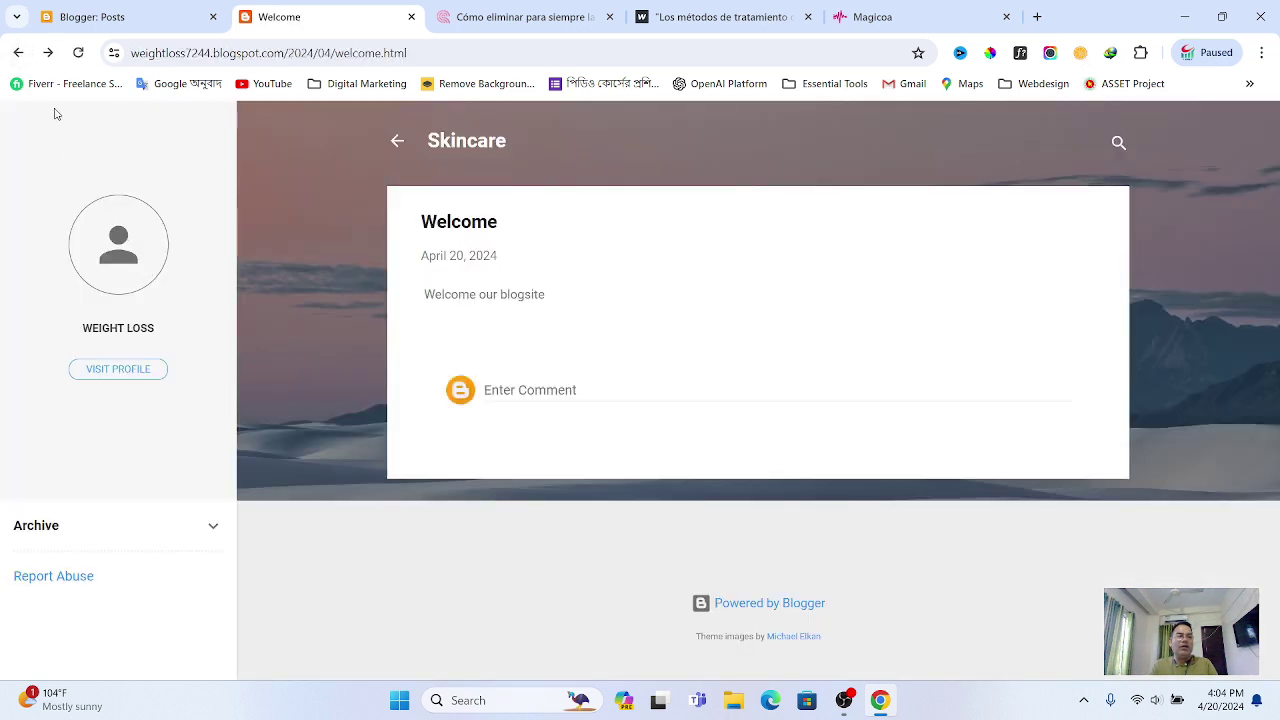
left_click(111, 23)
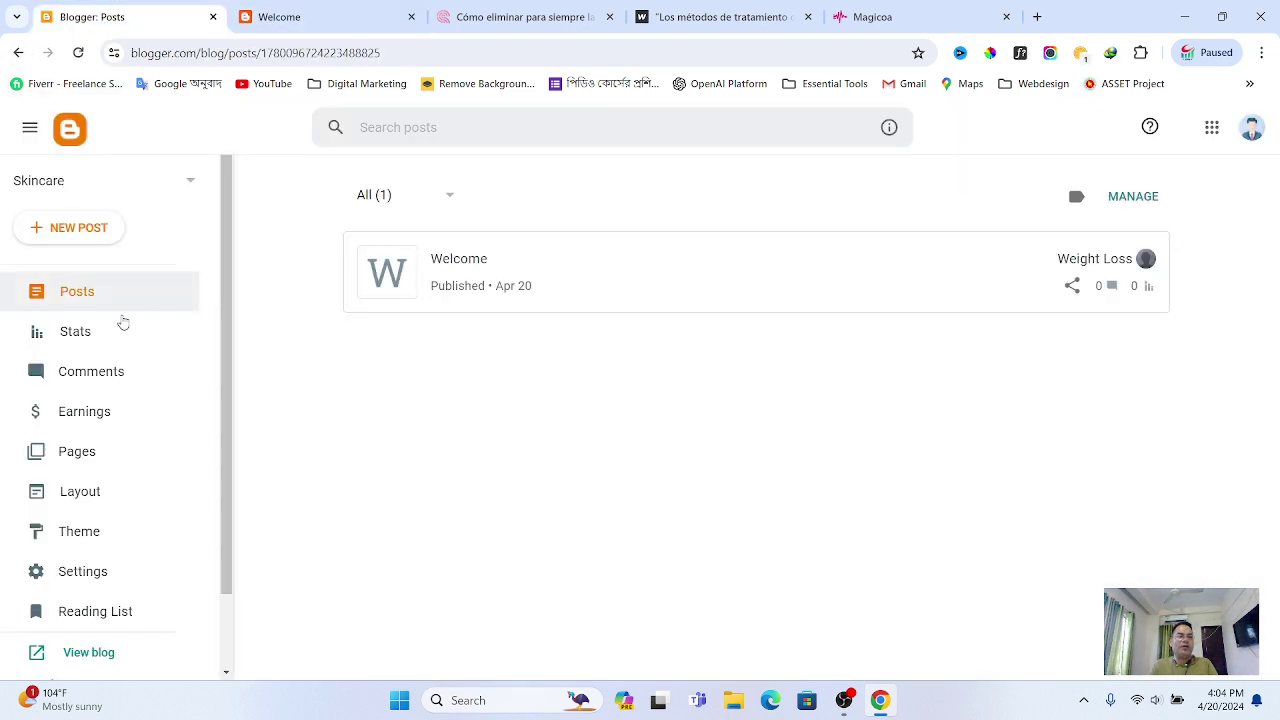
left_click(1252, 132)
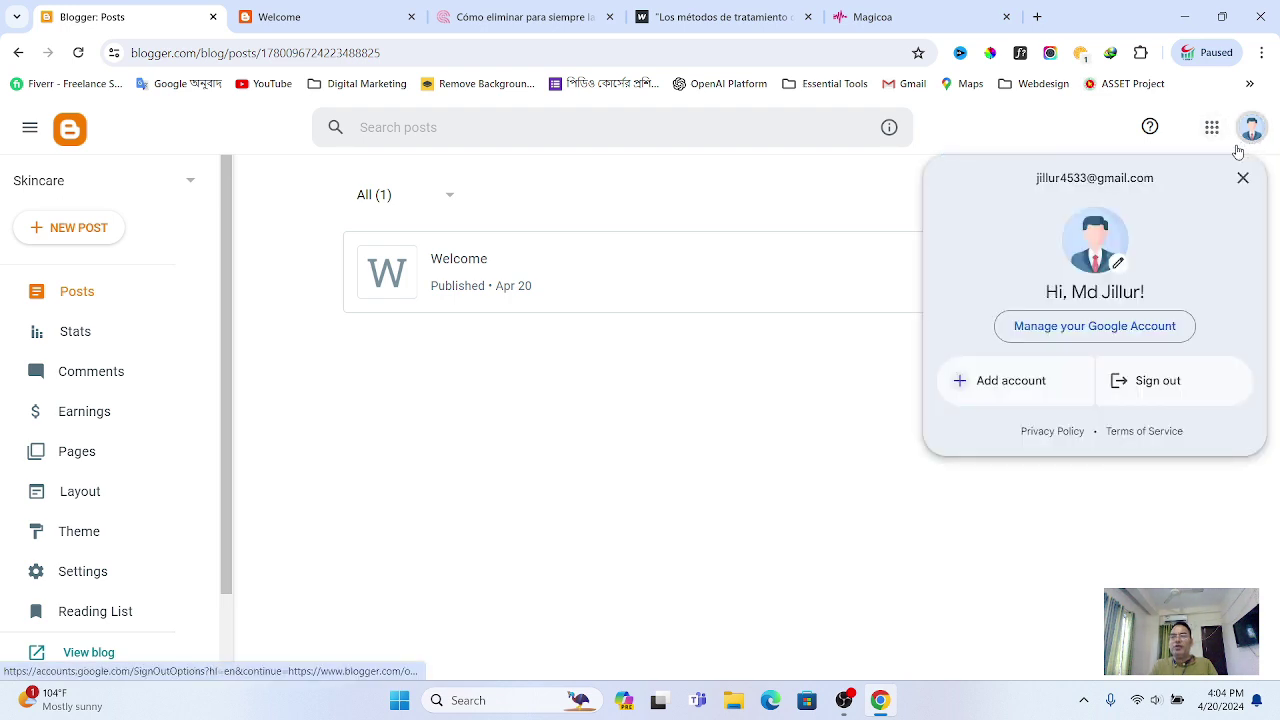
left_click(1211, 136)
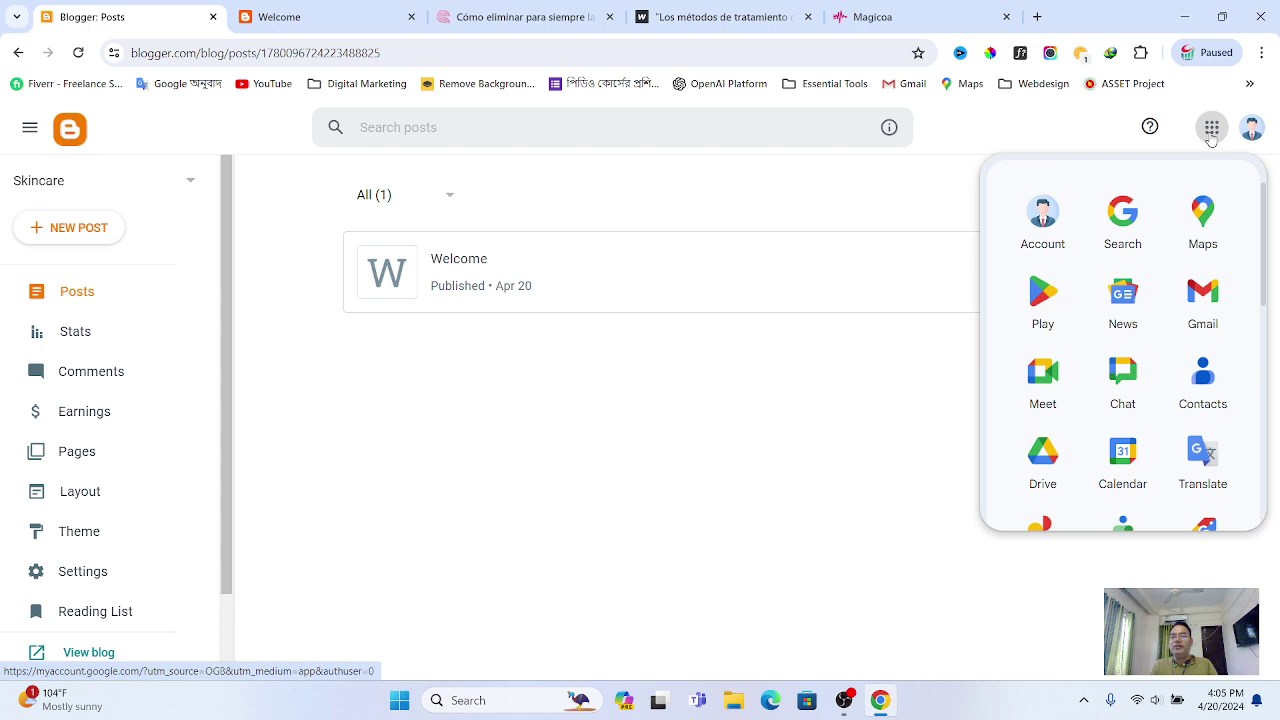
left_click(1152, 132)
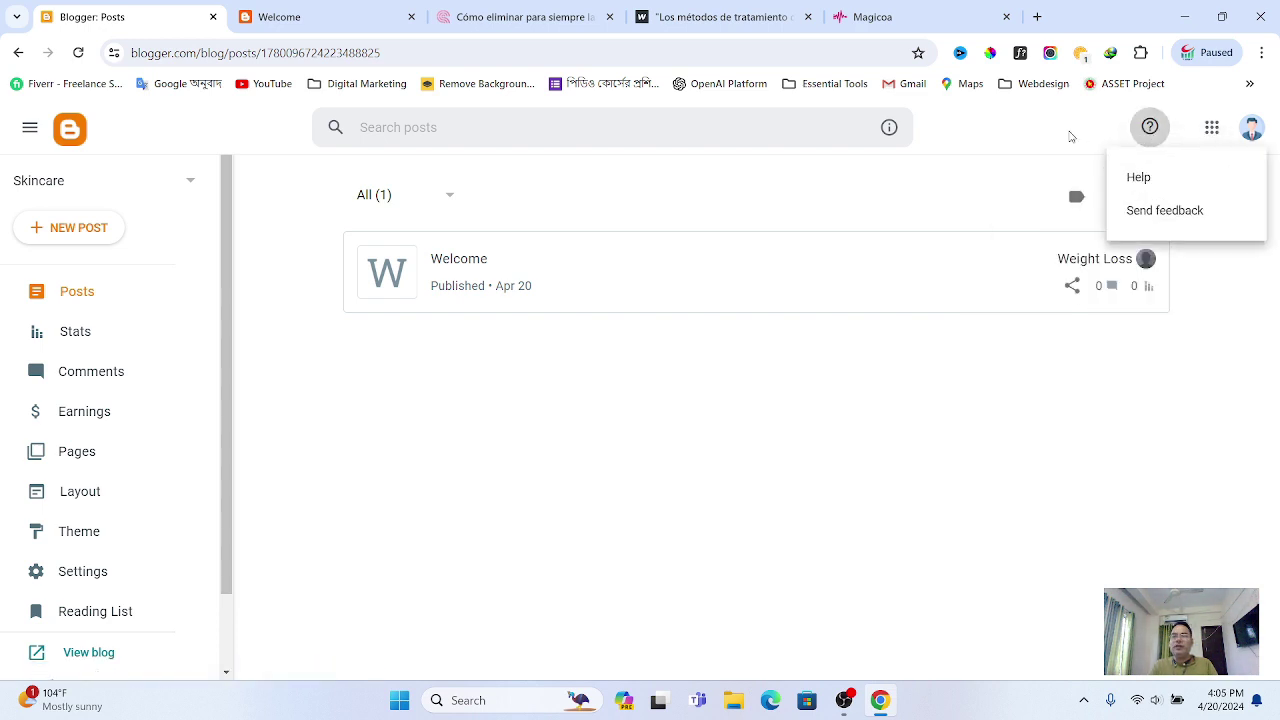
left_click(1069, 135)
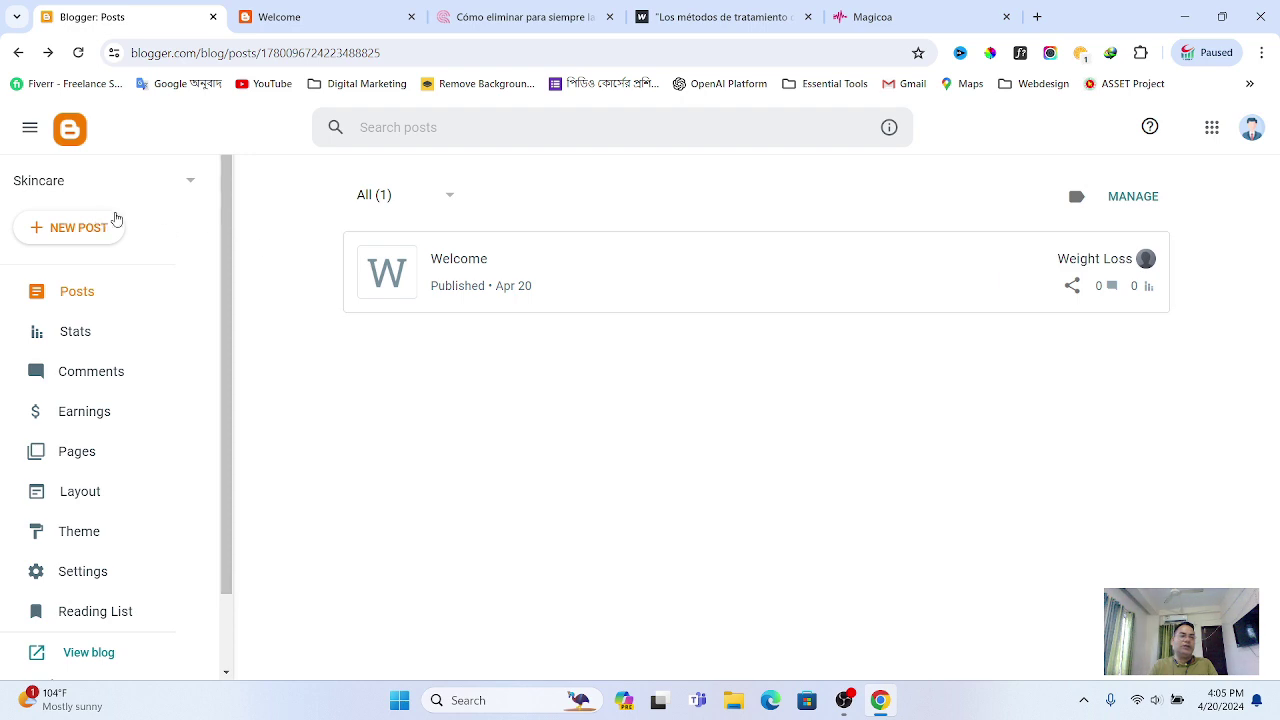
left_click(190, 183)
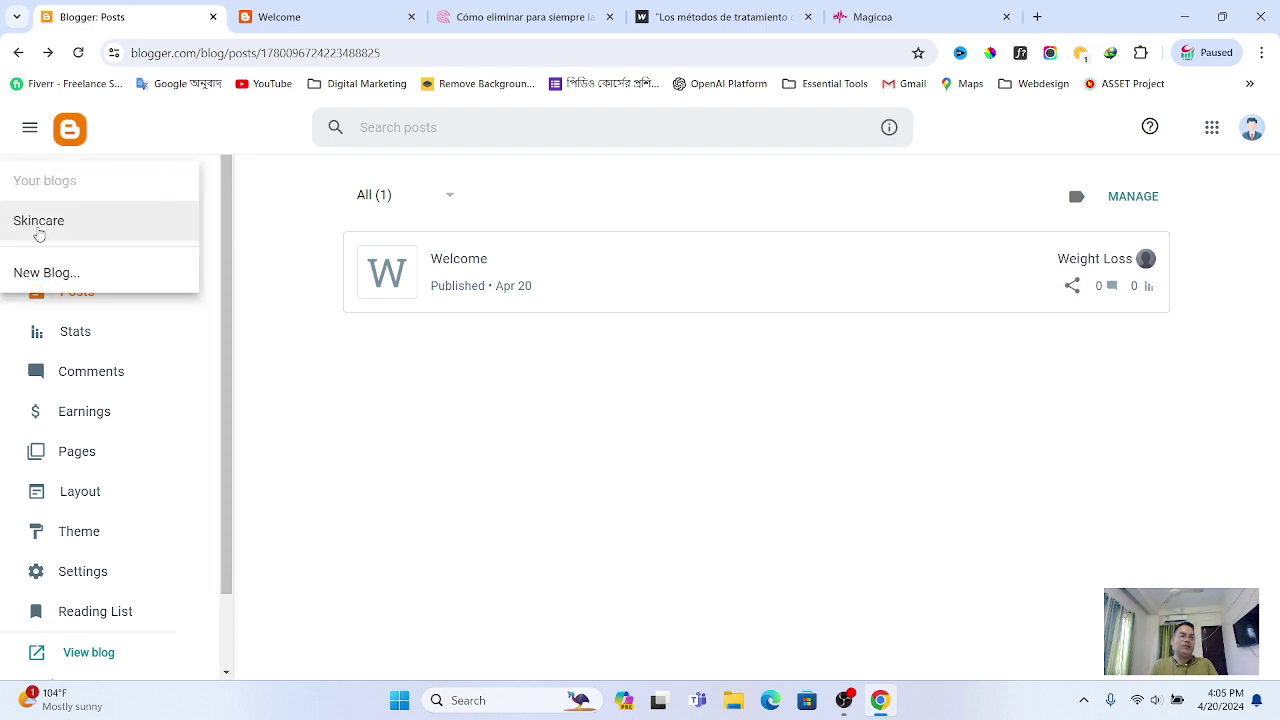
Review the Skincare blog's statistics and examine the gadgets in its layout
left_click(203, 320)
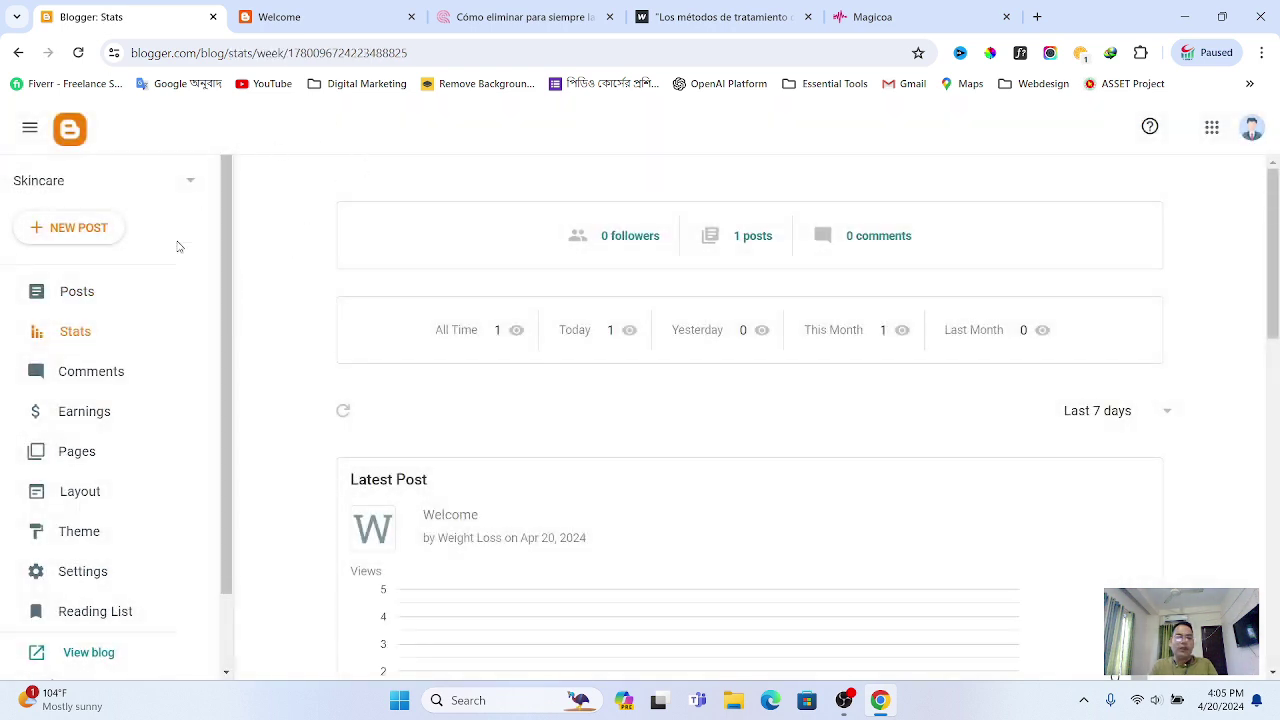
scroll(94, 323, "down", 2)
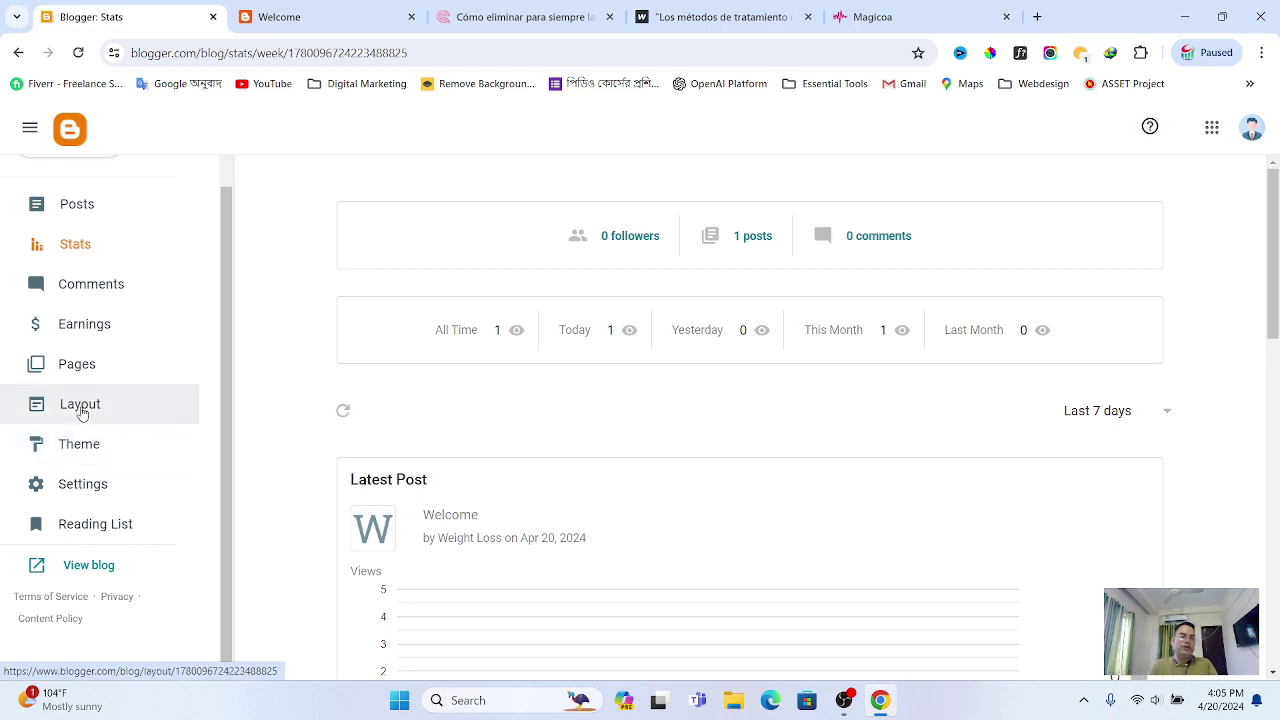
left_click(80, 410)
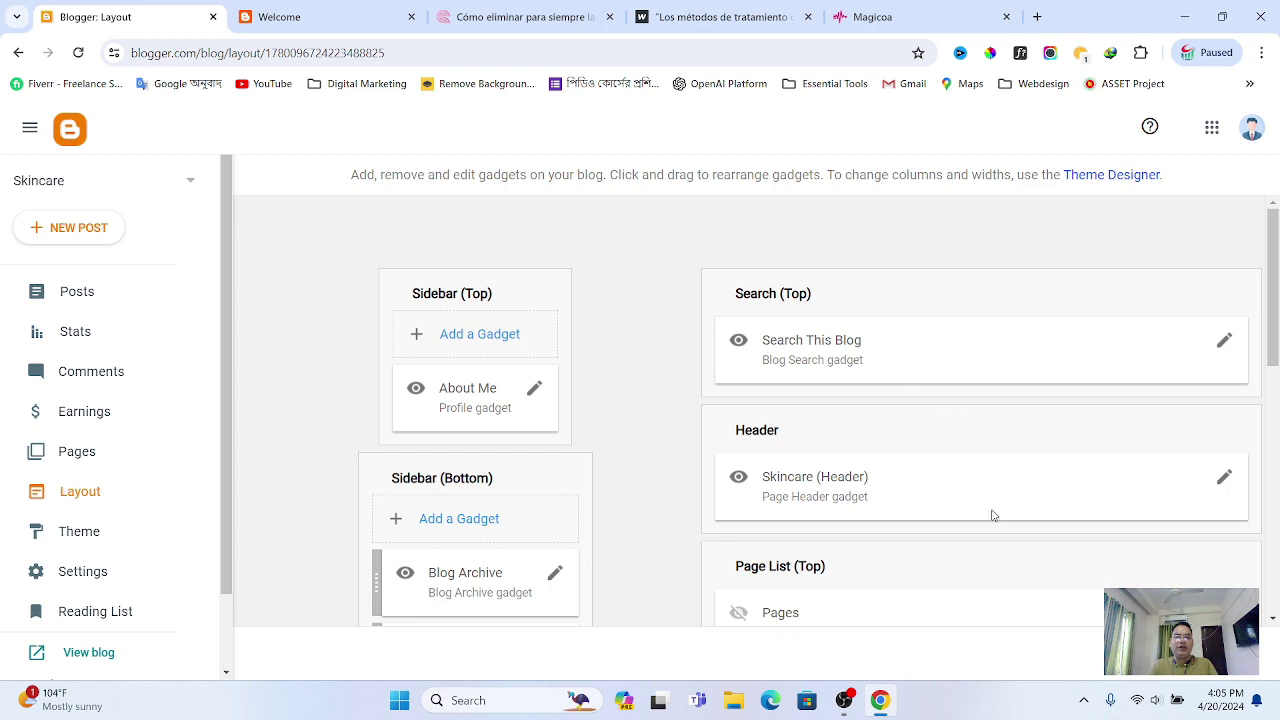
scroll(980, 530, "down", 7)
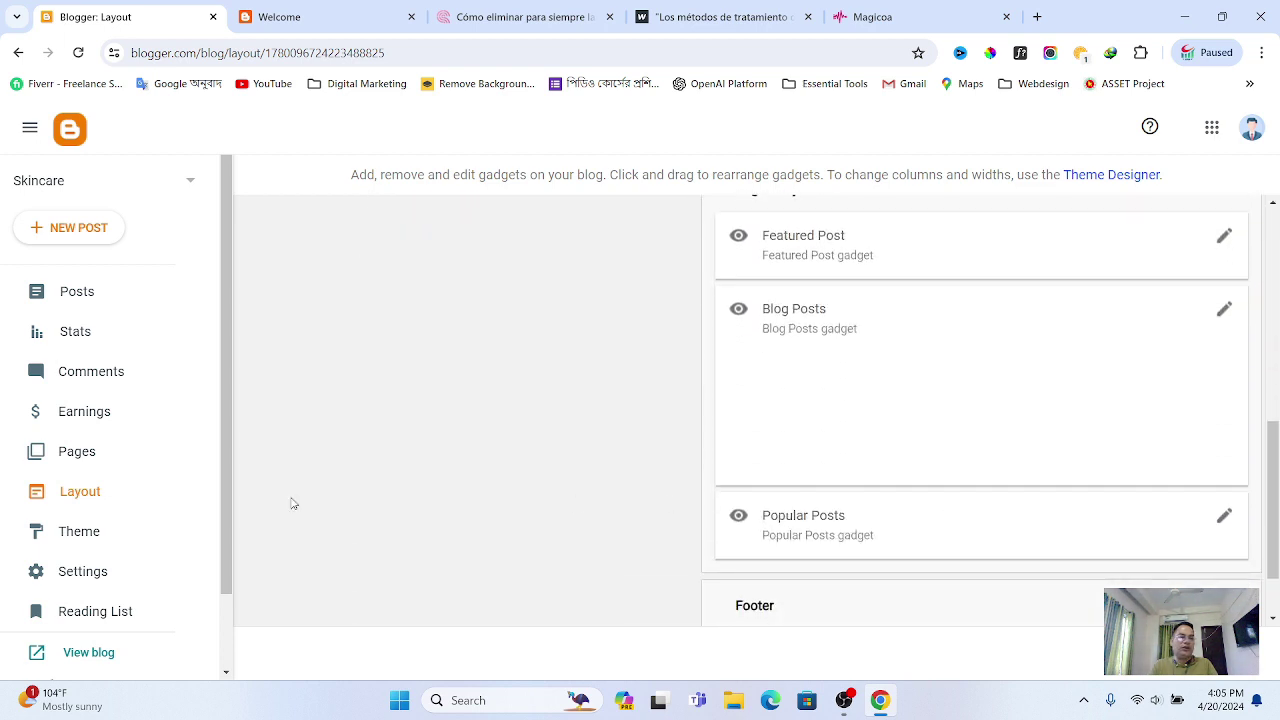
Browse the blog's theme gallery and select the Bold variant of the Simple theme
left_click(94, 535)
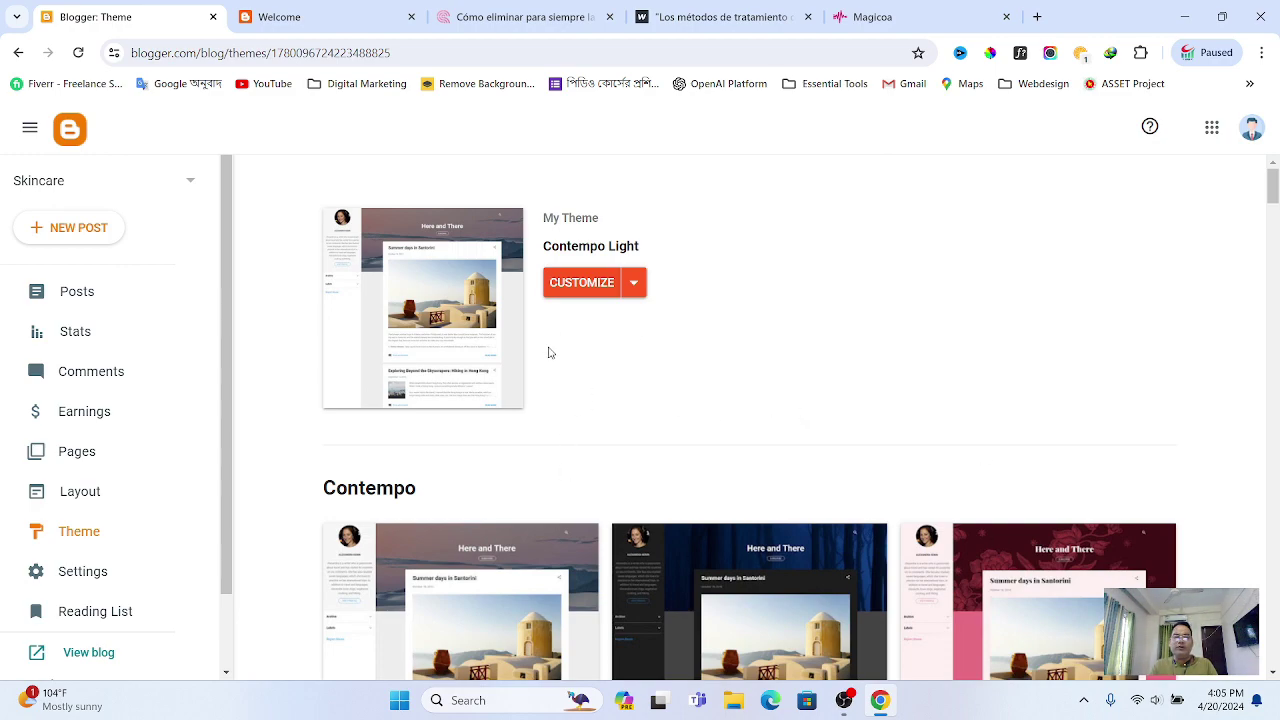
scroll(354, 309, "down", 7)
scroll(345, 290, "up", 8)
scroll(600, 330, "down", 10)
scroll(760, 392, "down", 20)
scroll(778, 360, "up", 7)
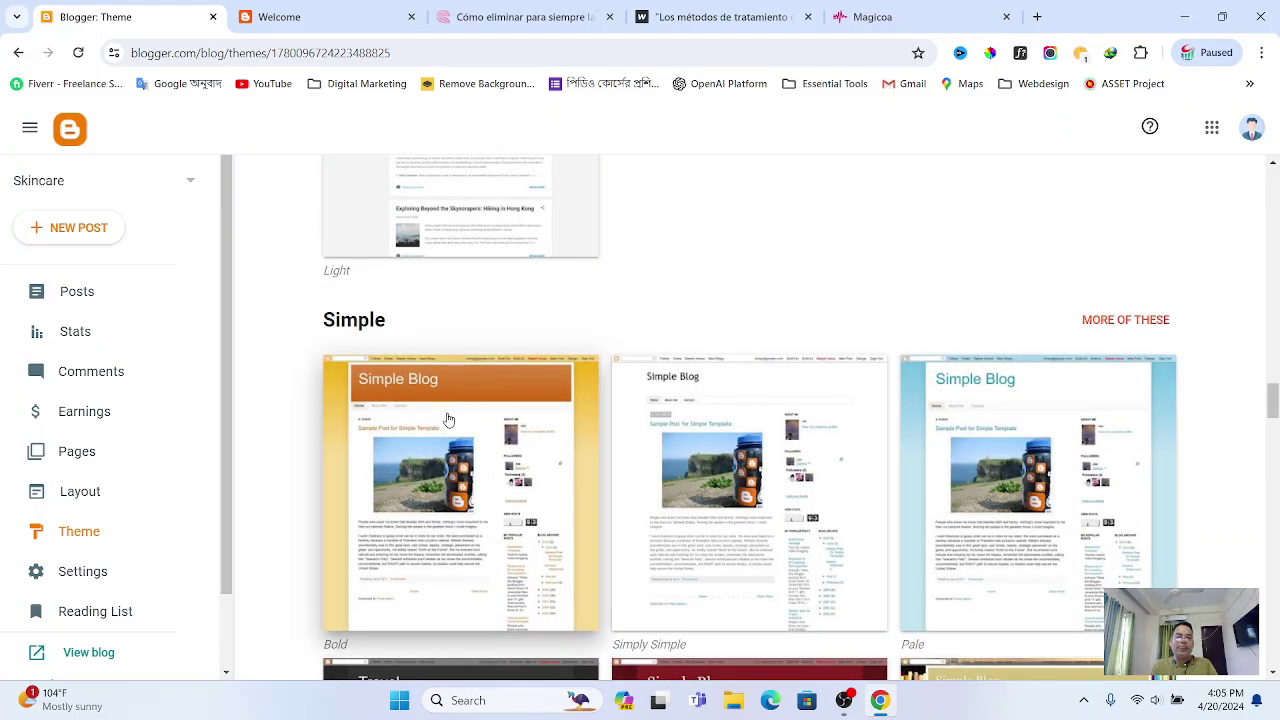
left_click(448, 420)
scroll(574, 430, "down", 8)
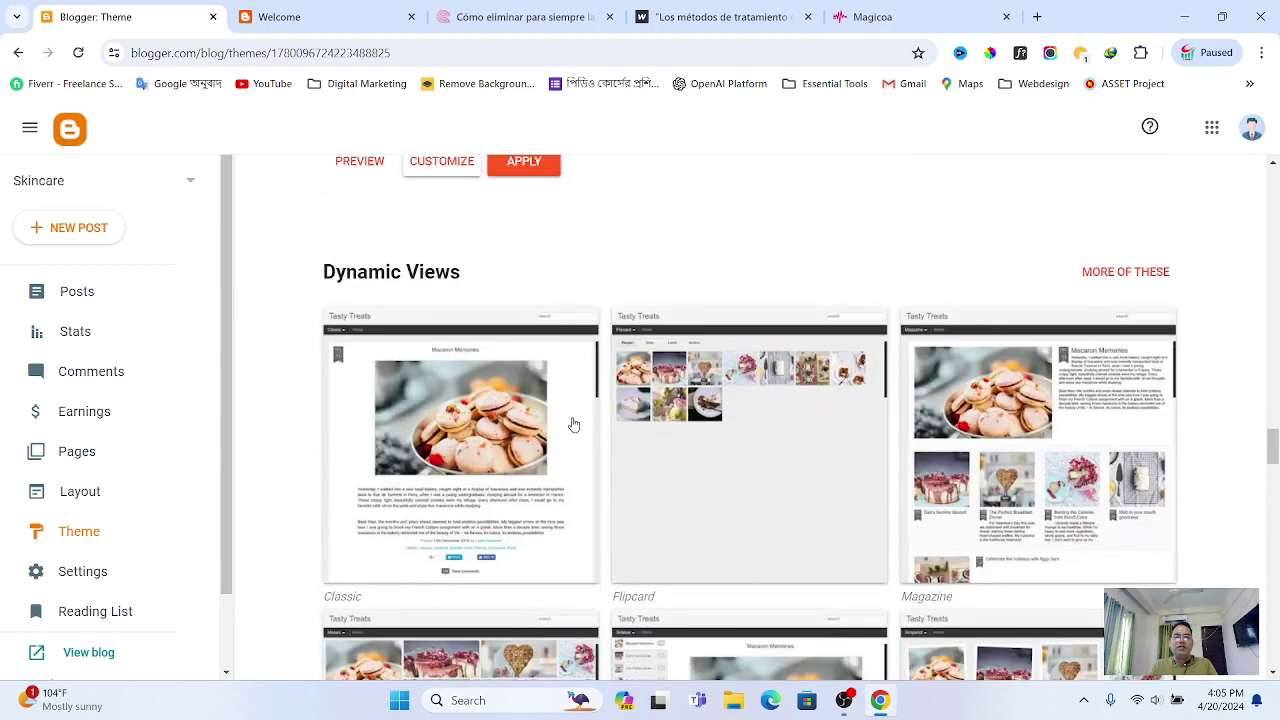
scroll(574, 426, "up", 3)
scroll(539, 292, "up", 2)
scroll(534, 297, "down", 2)
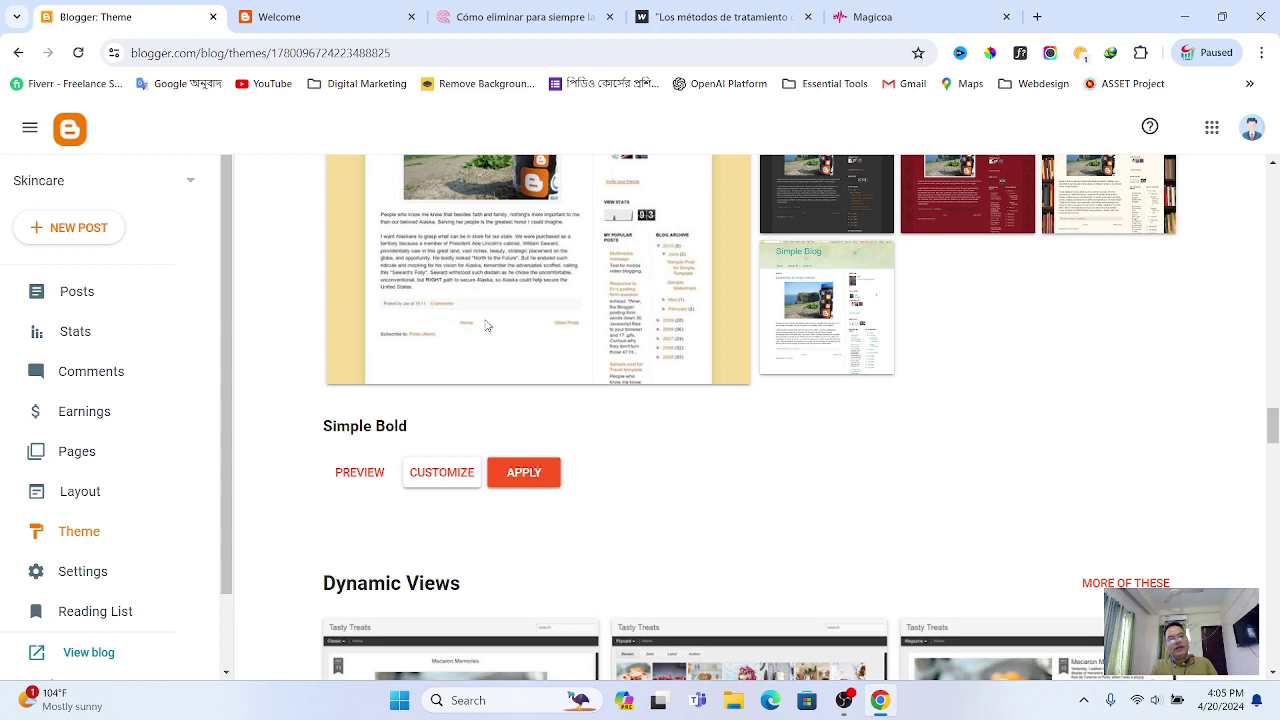
Check the live Welcome post's current design and apply the Simple Bold theme to the blog
left_click(300, 17)
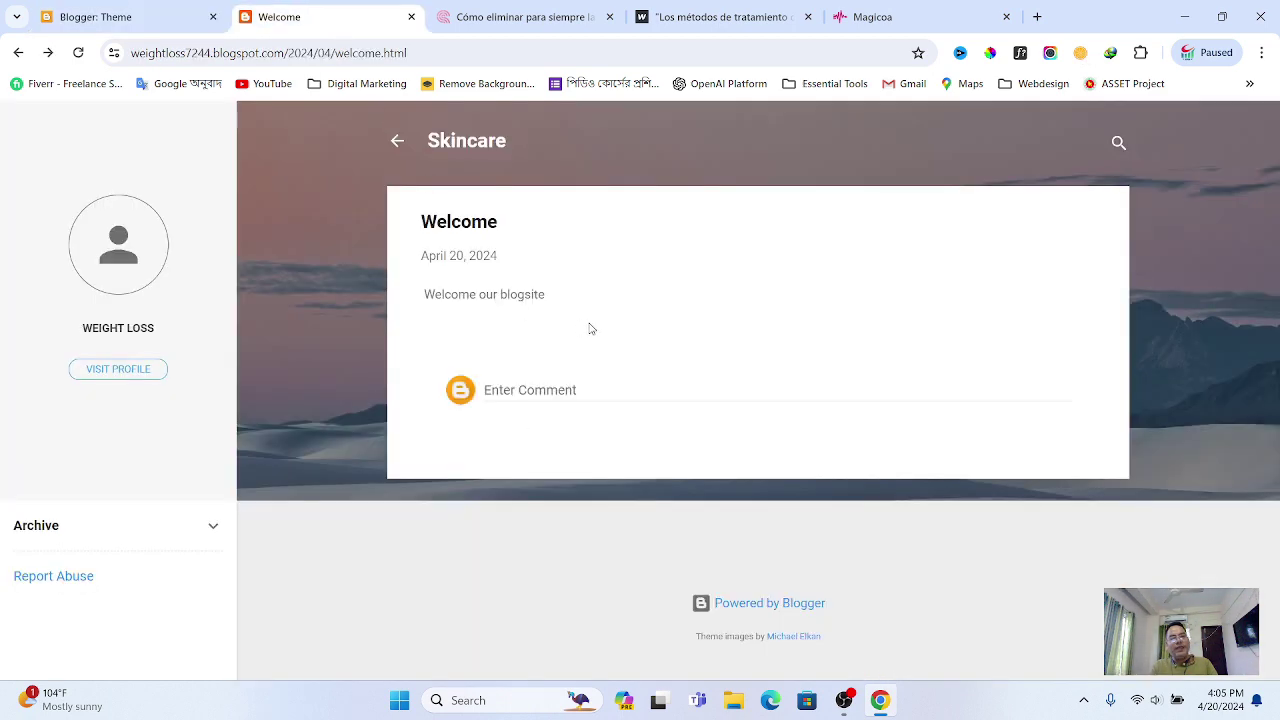
left_click(140, 16)
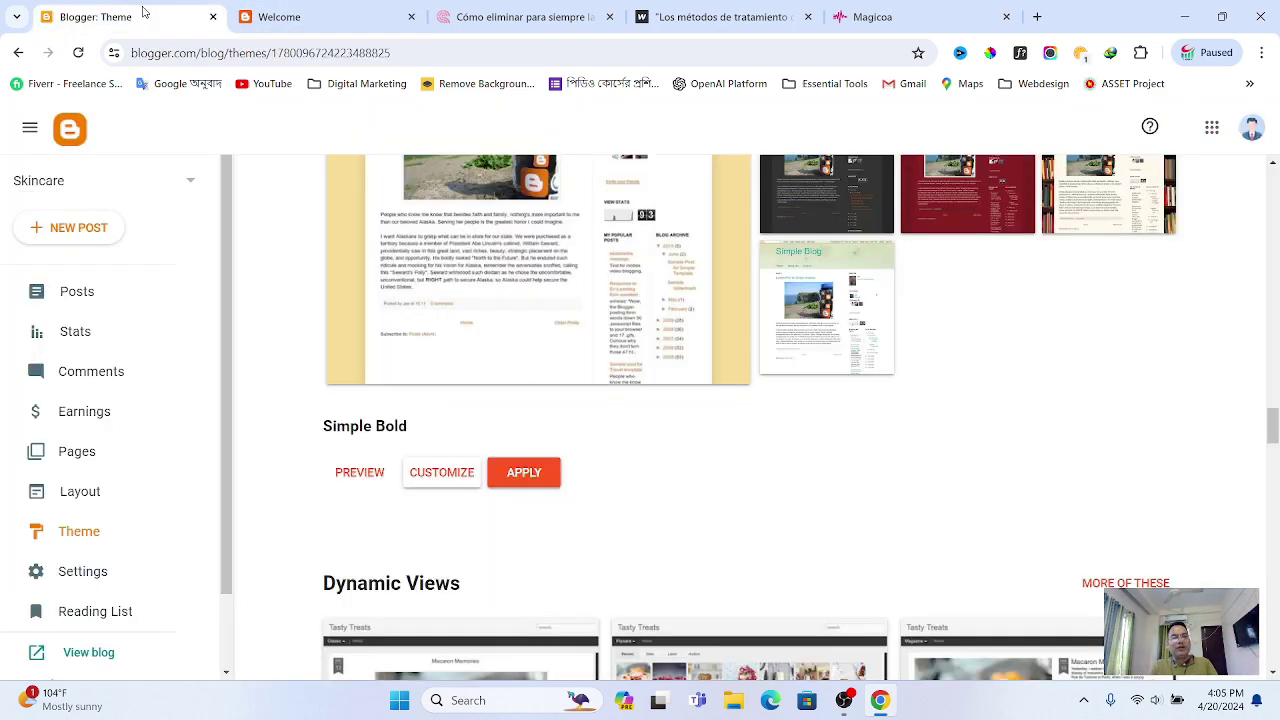
left_click(533, 474)
left_click(754, 436)
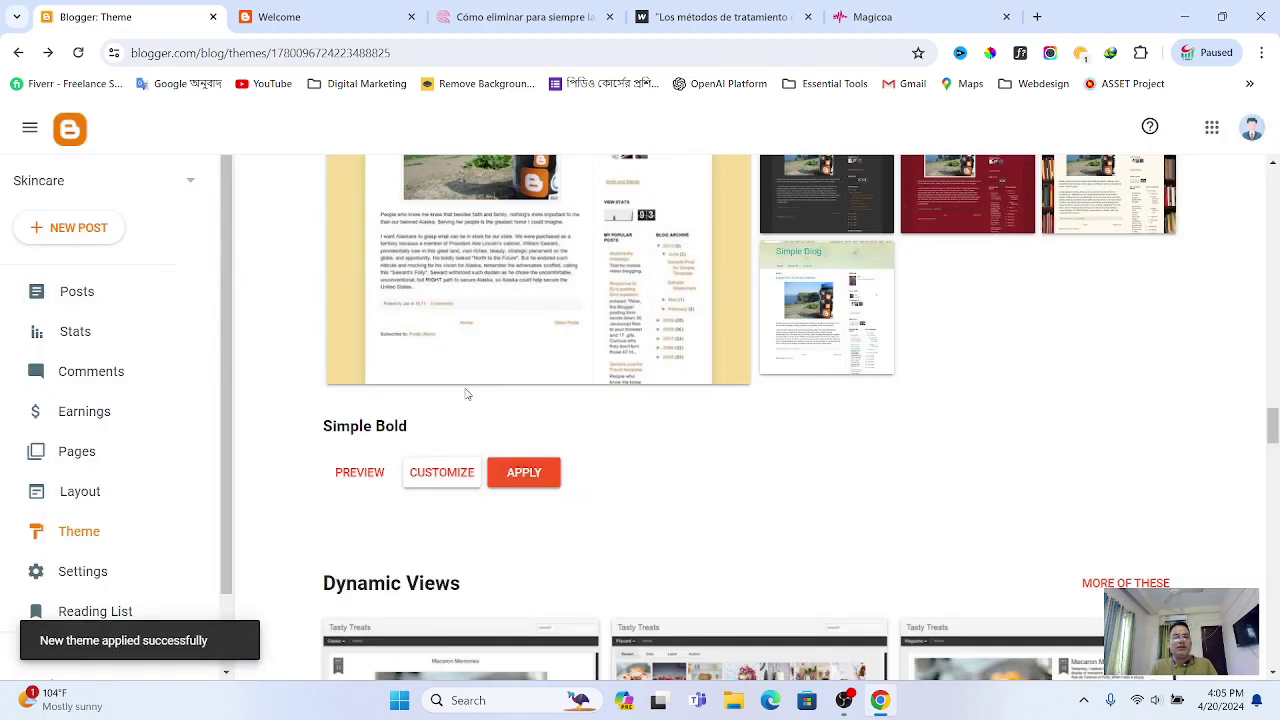
View the Skincare blog in a separate browser tab and compare its new theme with the earlier Welcome page
scroll(143, 471, "down", 1)
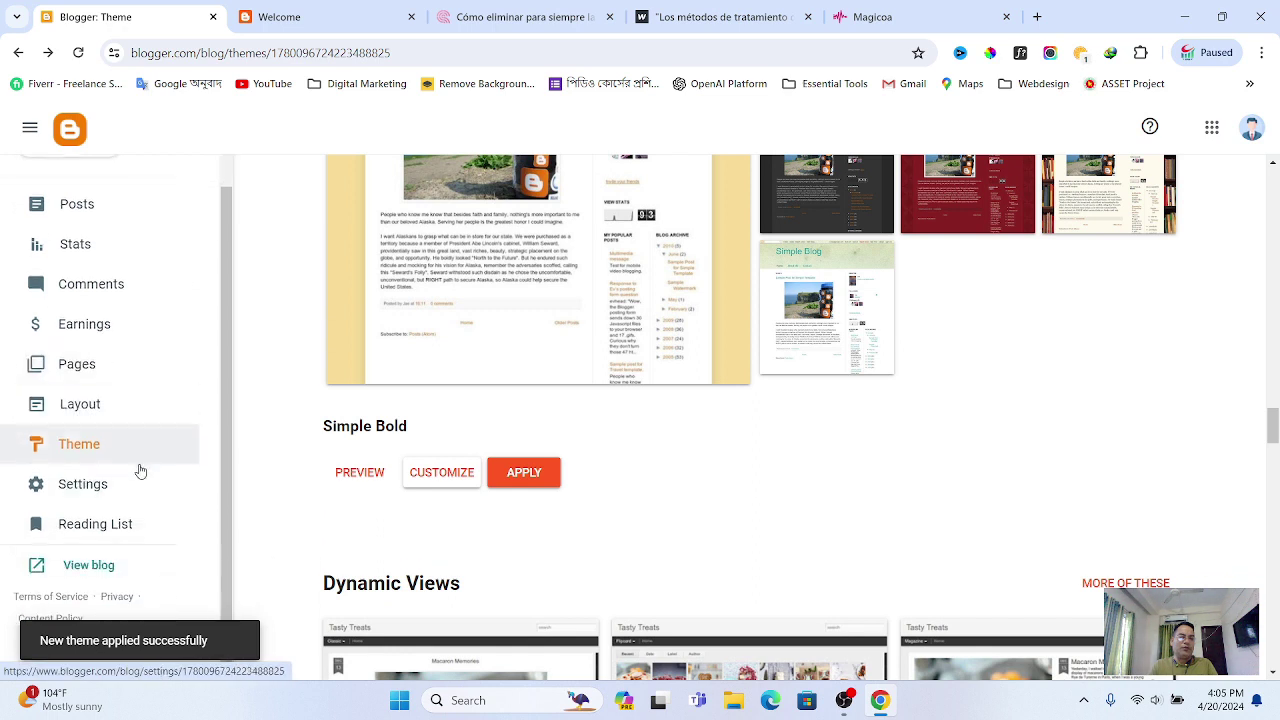
right_click(82, 566)
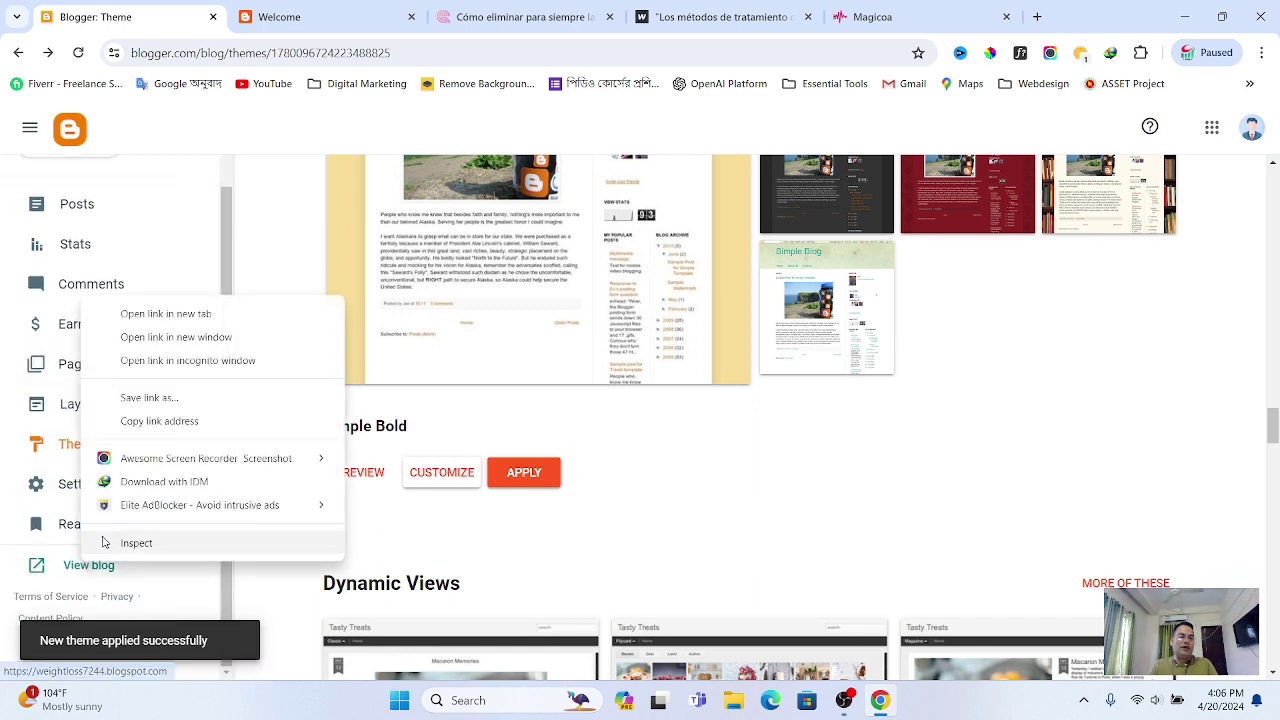
left_click(180, 314)
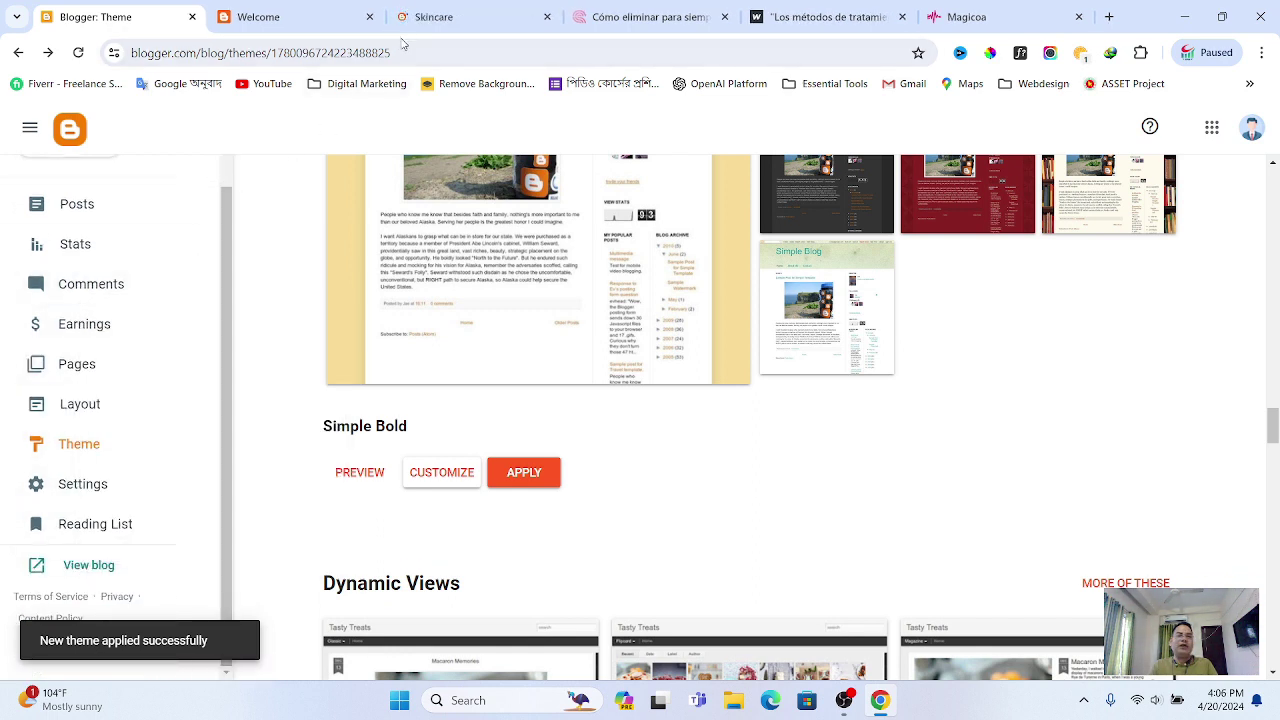
left_click(465, 16)
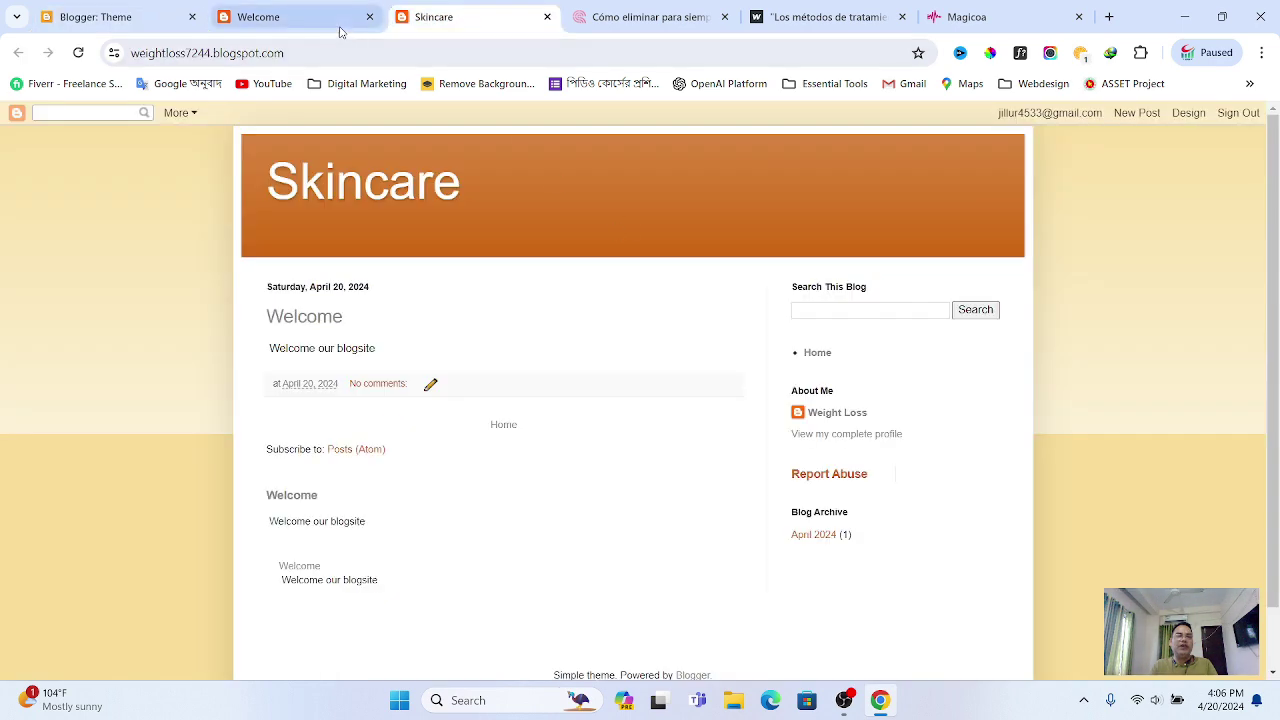
left_click(315, 27)
left_click(469, 22)
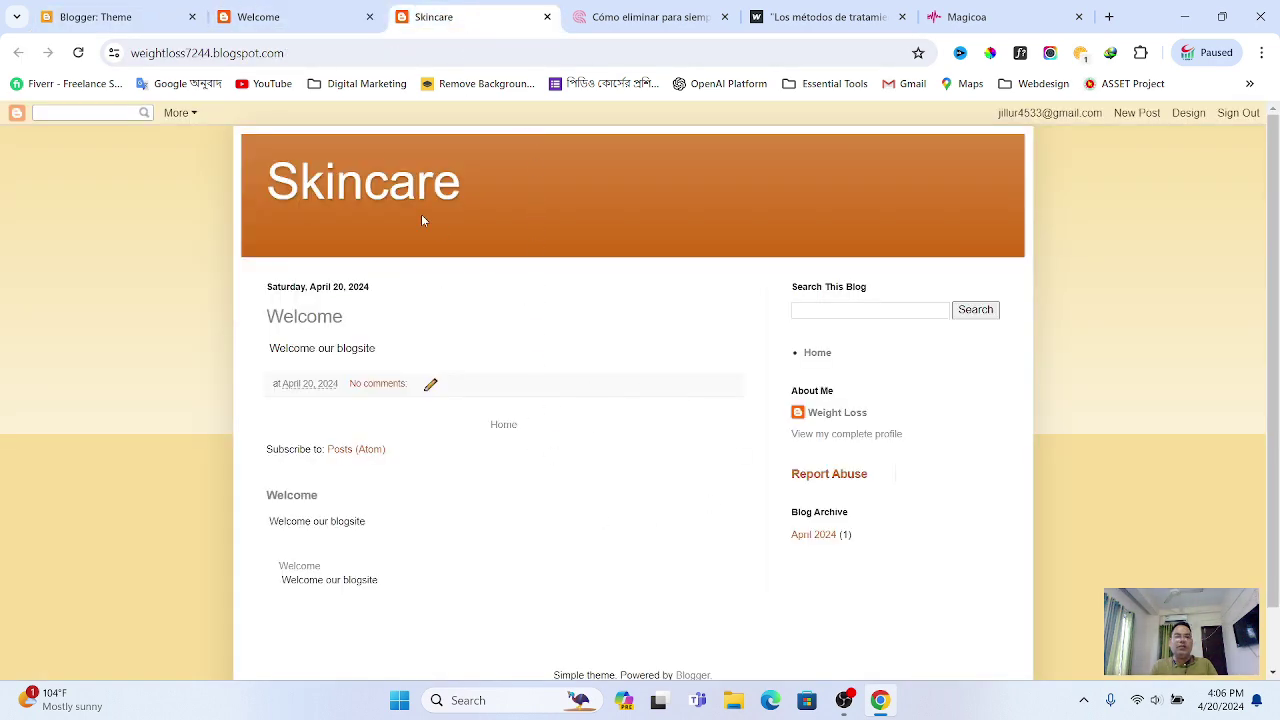
left_click(318, 12)
left_click(455, 21)
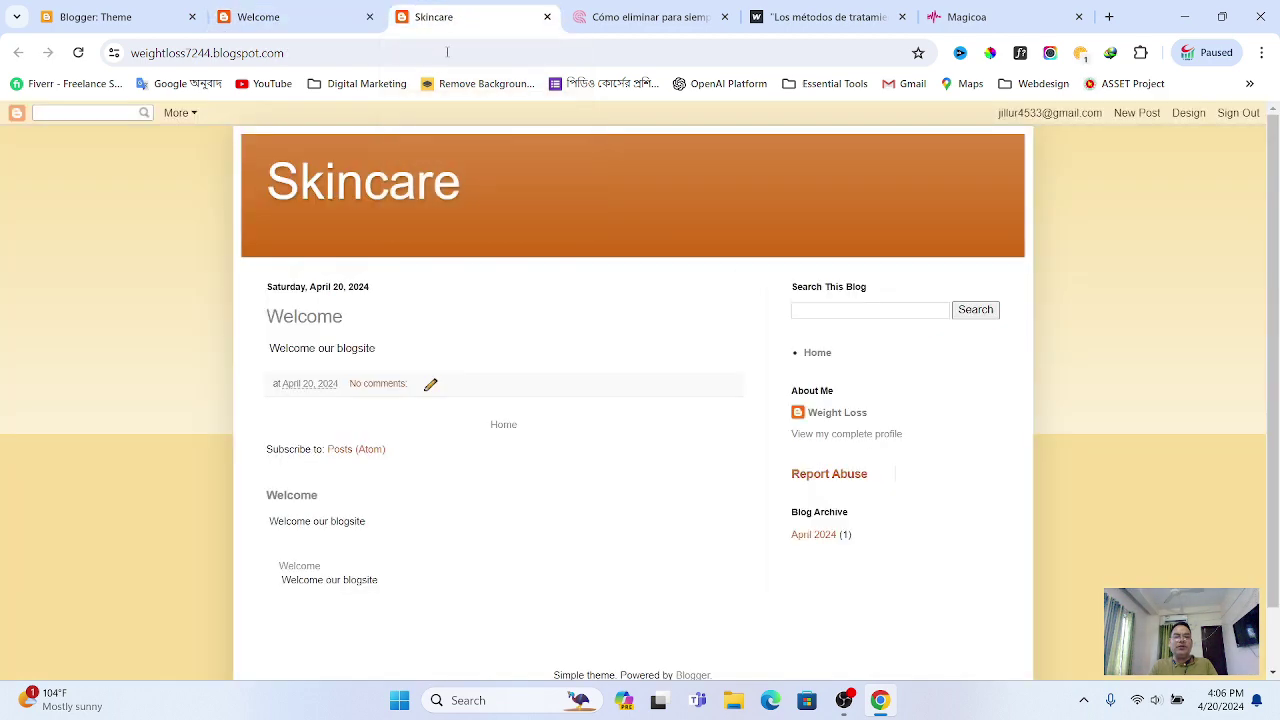
left_click(139, 19)
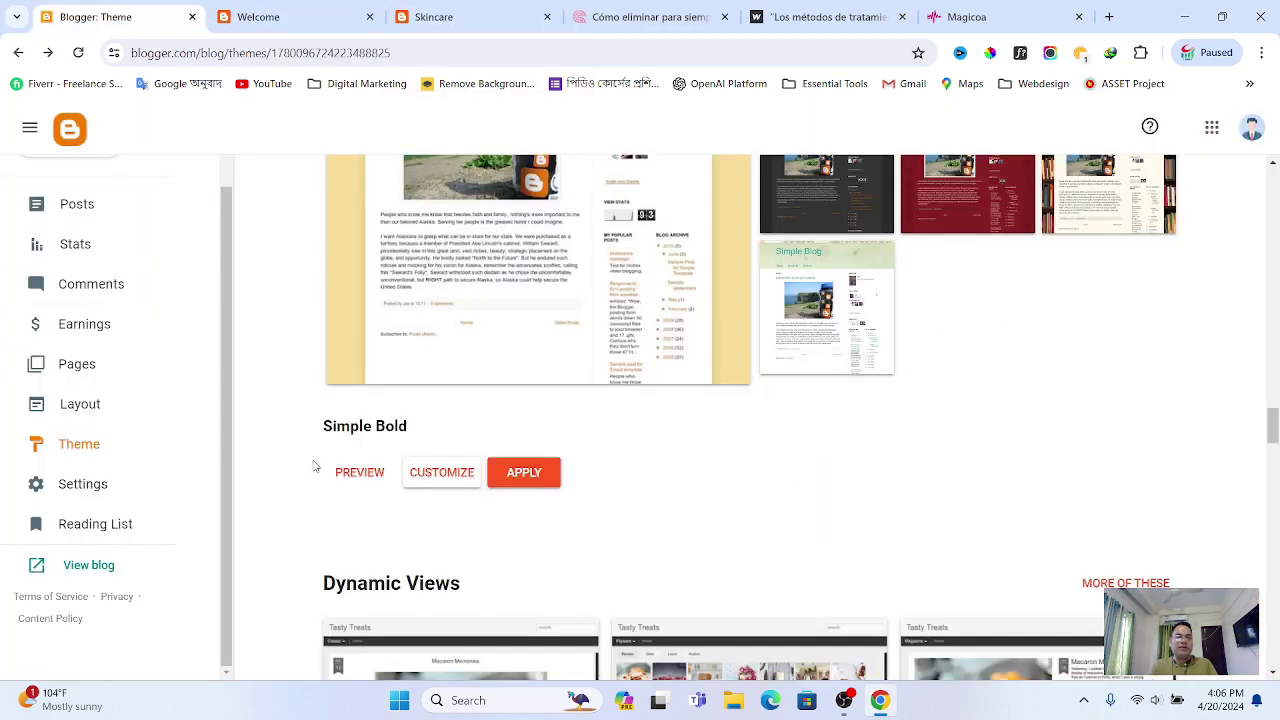
scroll(471, 480, "down", 3)
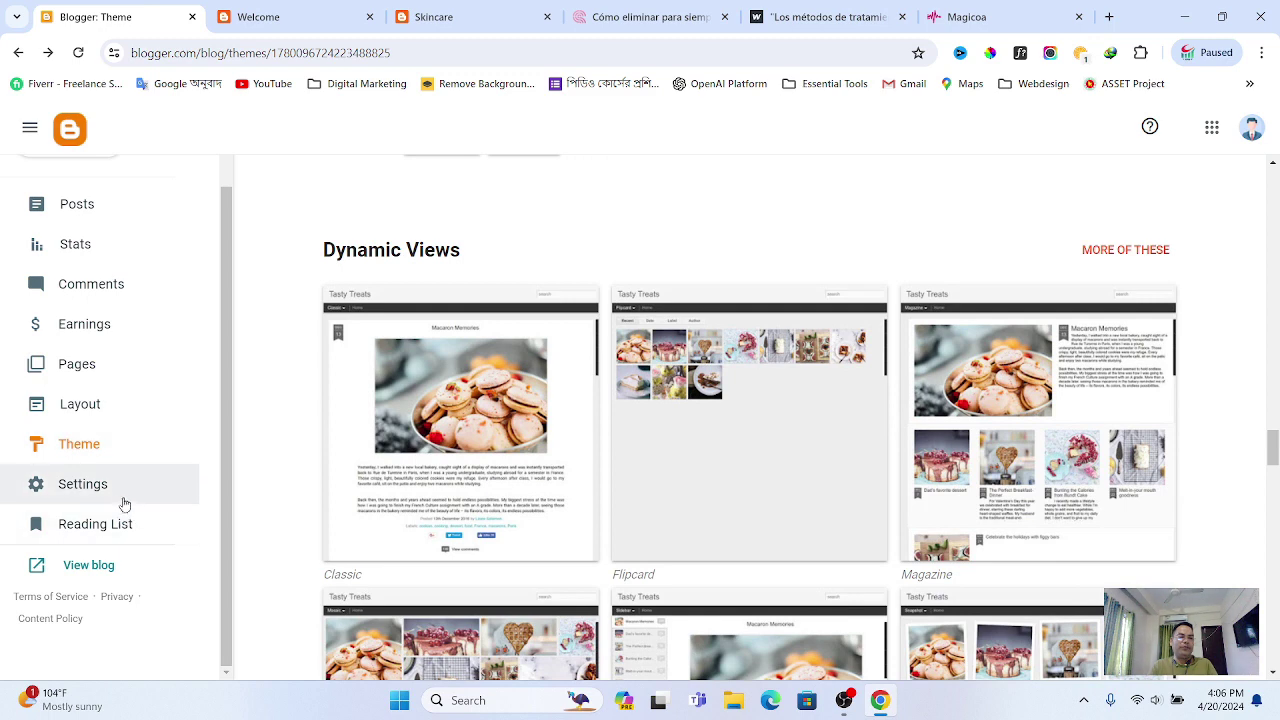
scroll(110, 522, "up", 2)
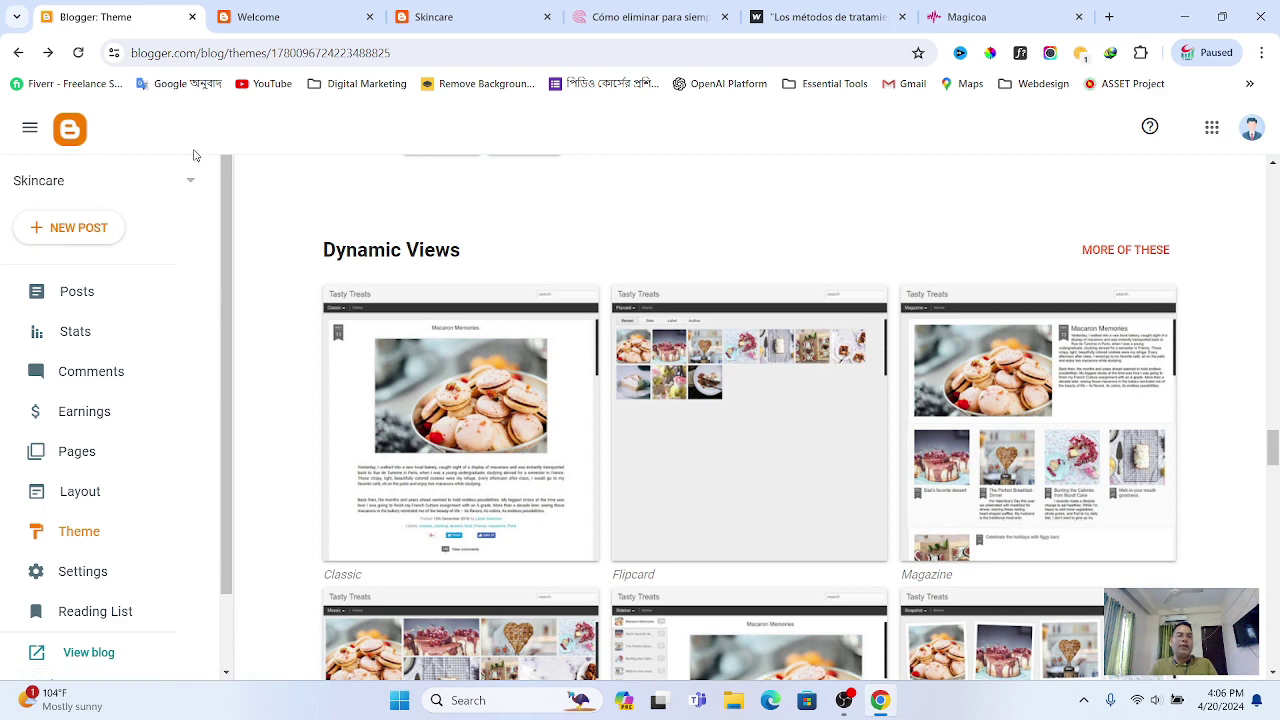
Open the author's profile from the live Welcome page for editing and review its privacy and identity settings
left_click(318, 22)
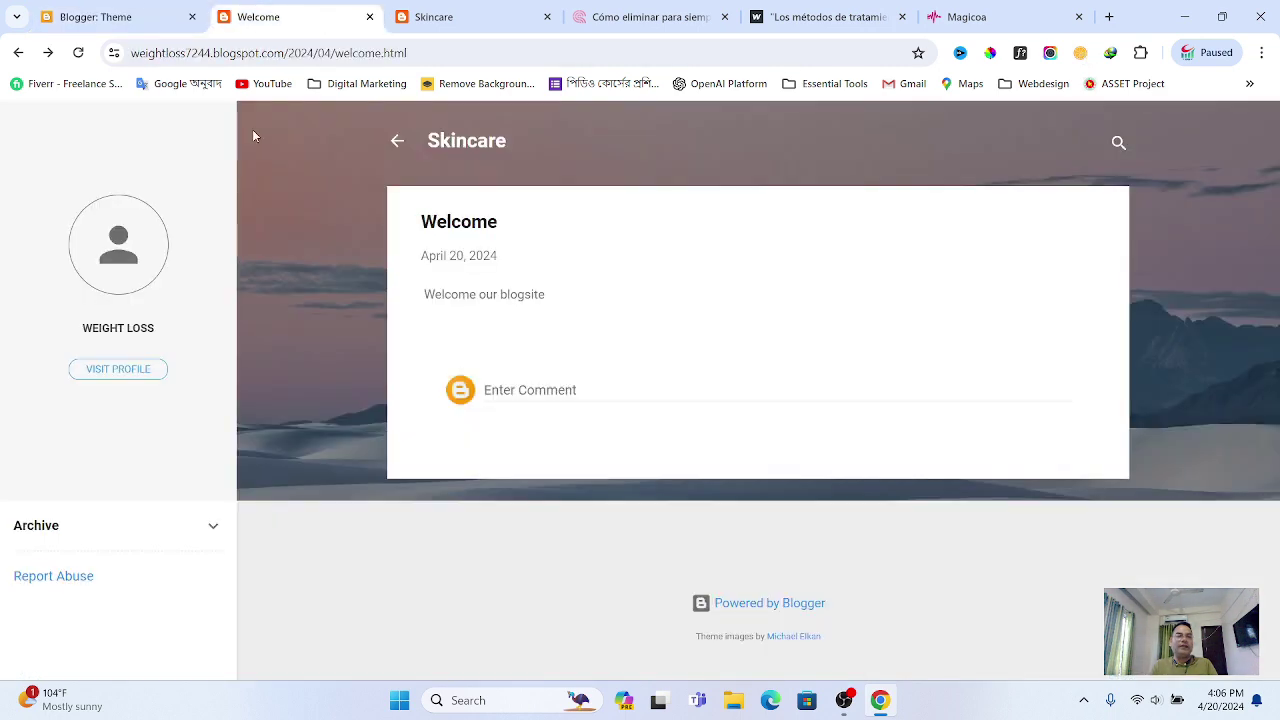
left_click(127, 261)
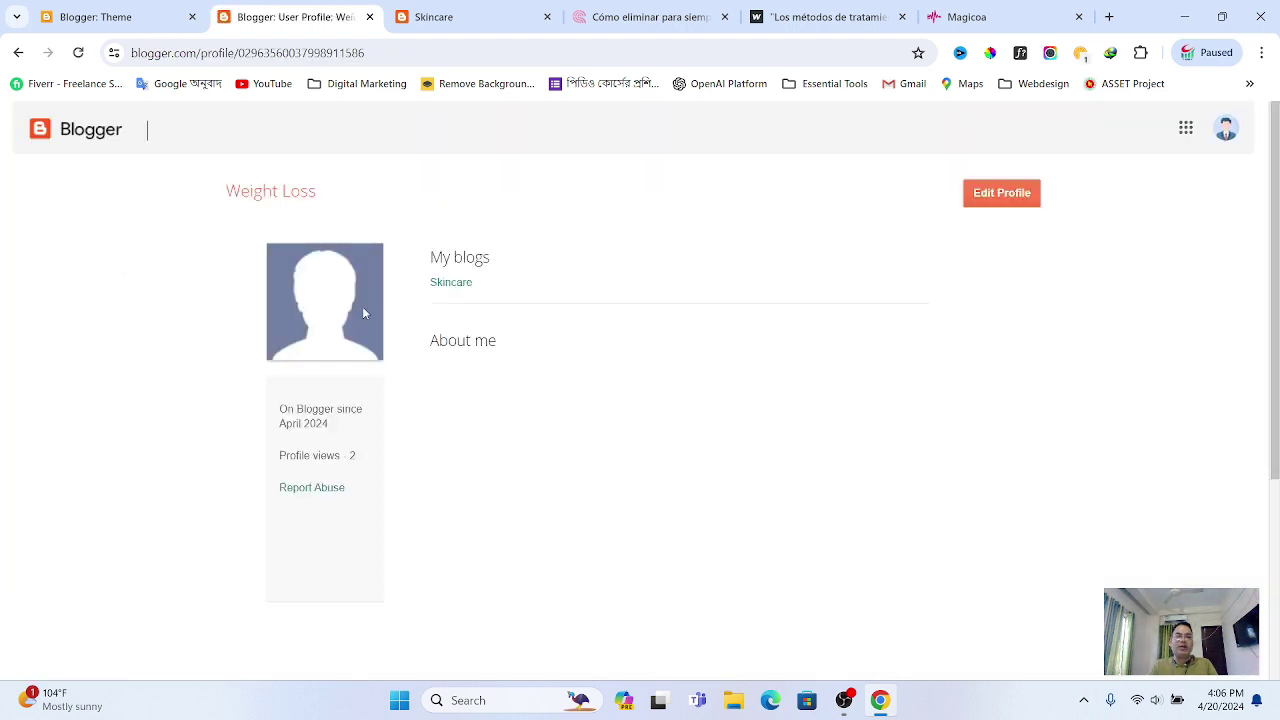
left_click(986, 199)
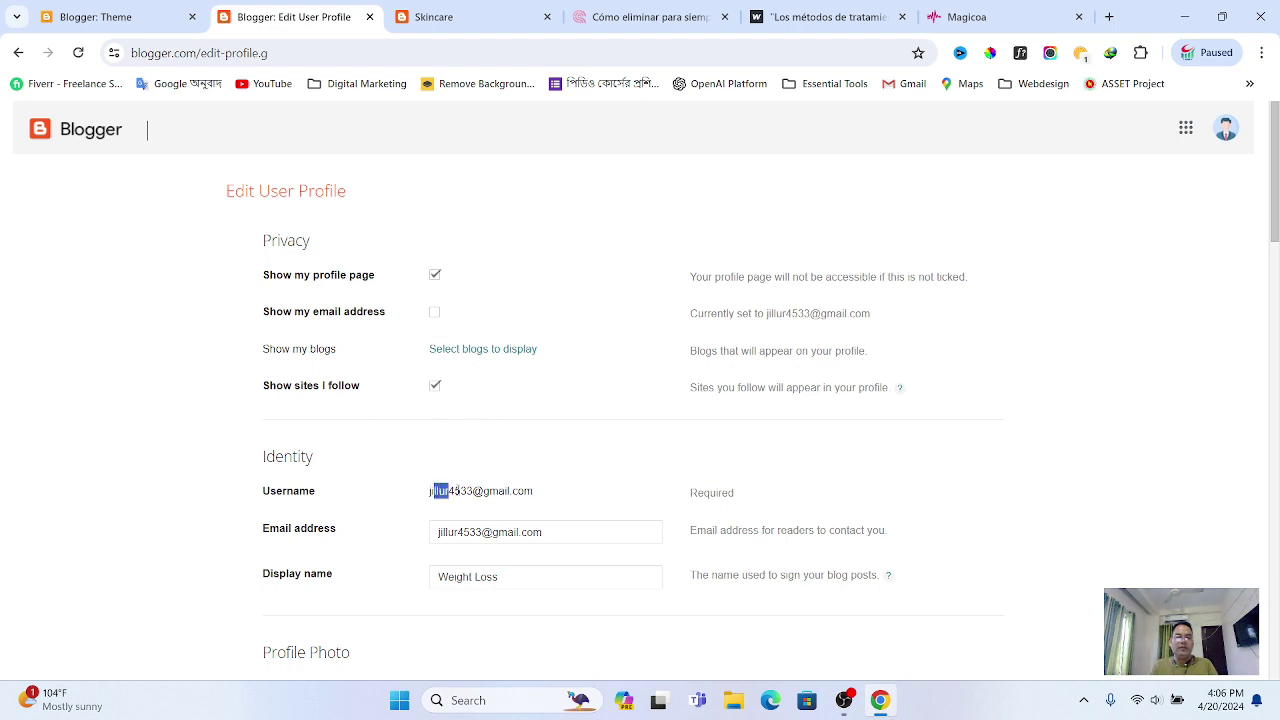
left_click_drag(435, 490, 537, 503)
left_click_drag(455, 532, 518, 534)
left_click_drag(430, 347, 524, 351)
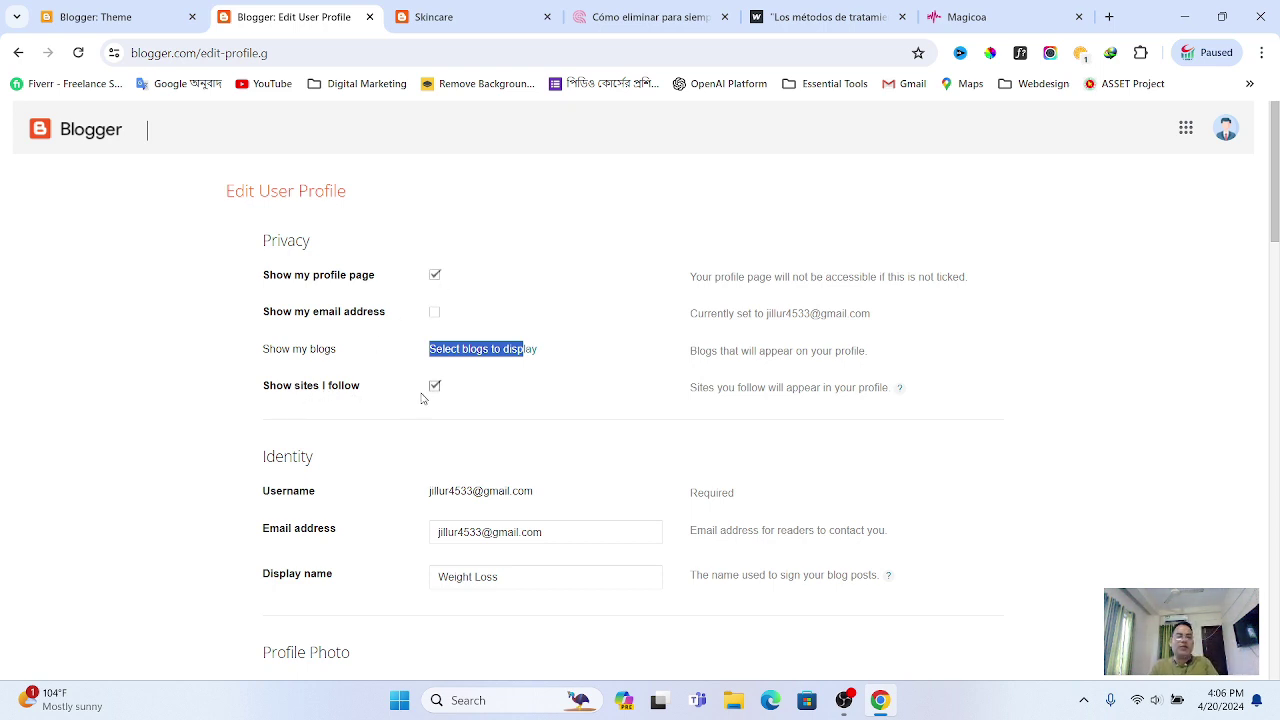
Upload the bgg-003 image from the Picture folder on the Desktop as the profile photo
scroll(435, 380, "down", 1)
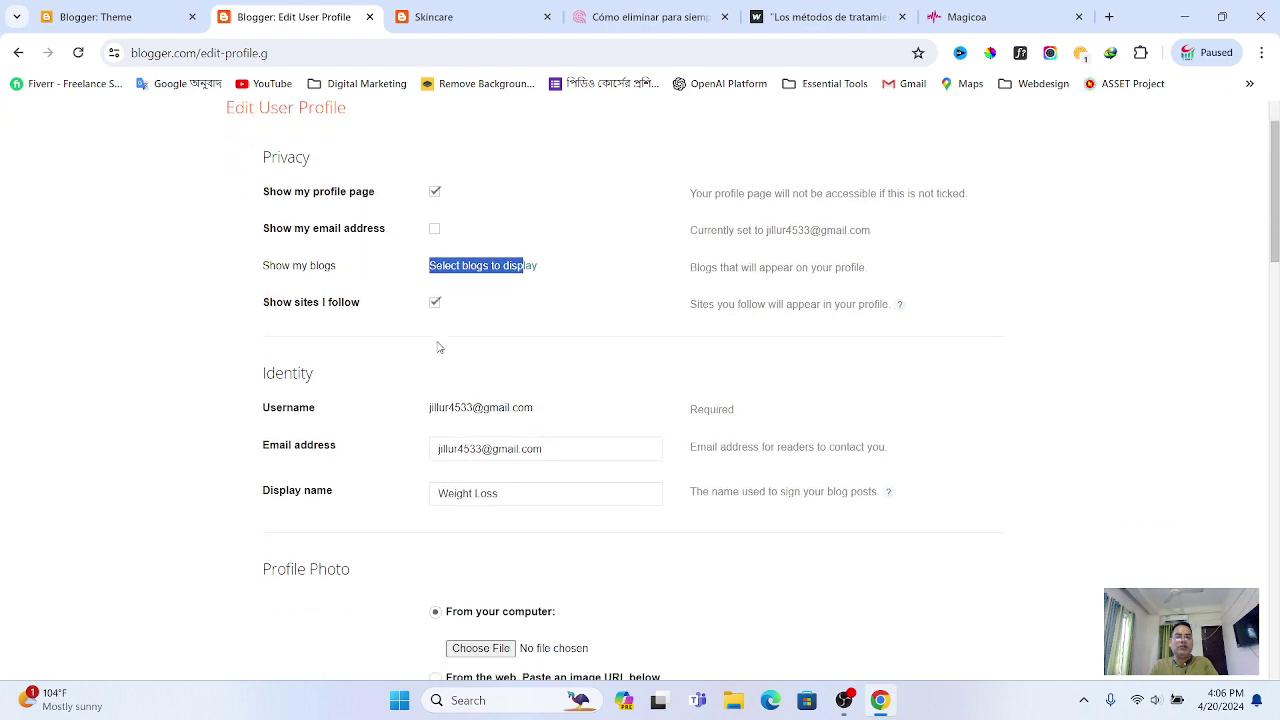
scroll(528, 346, "down", 3)
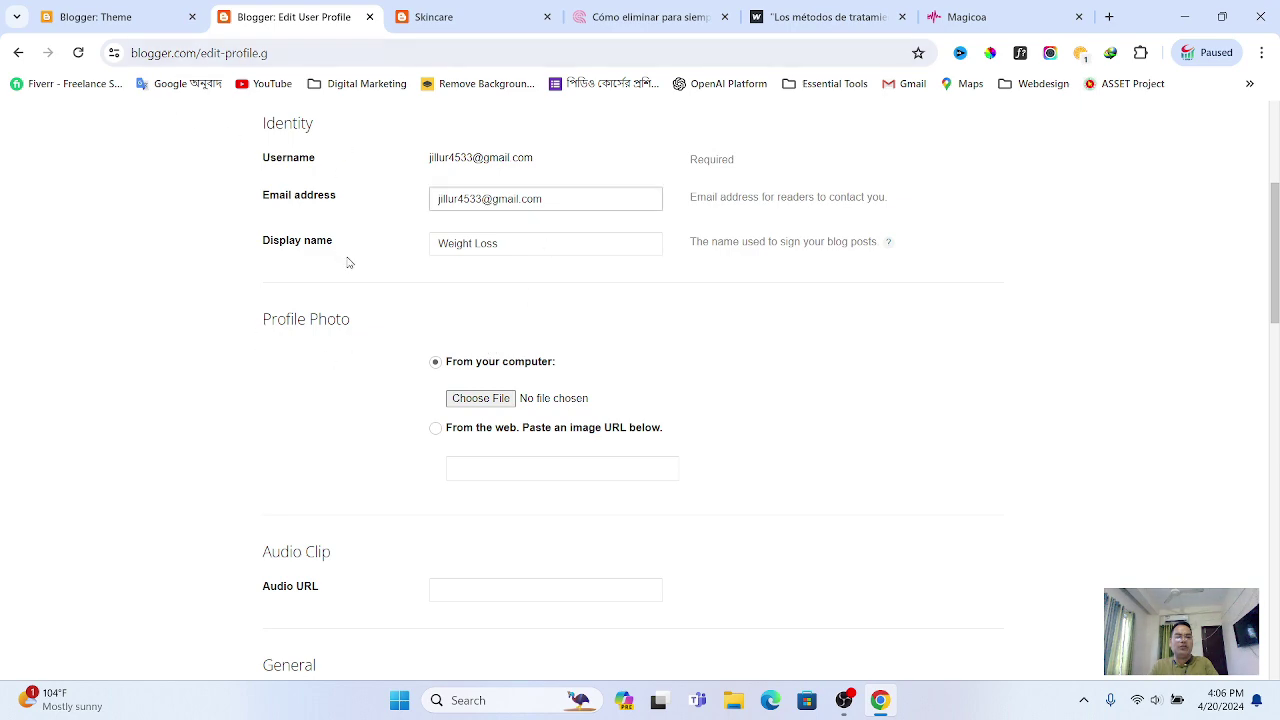
left_click(480, 398)
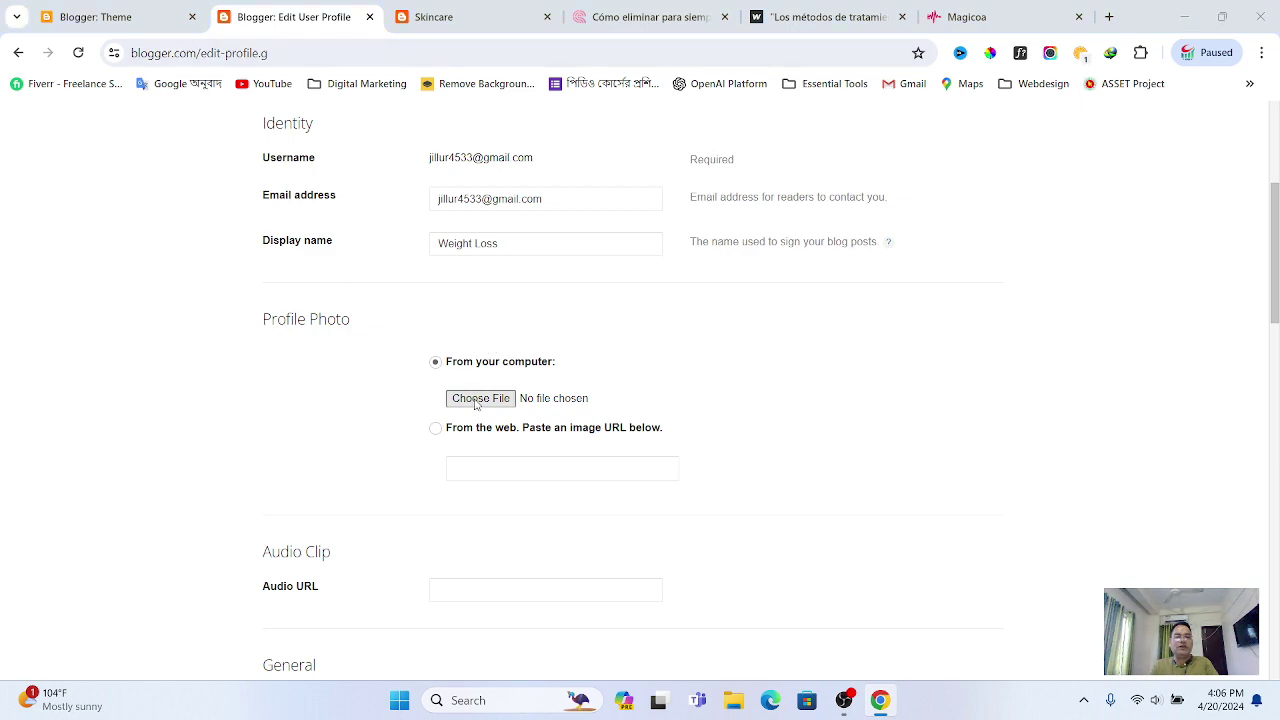
scroll(463, 275, "down", 2)
scroll(463, 275, "down", 1)
scroll(445, 262, "up", 3)
scroll(403, 260, "down", 1)
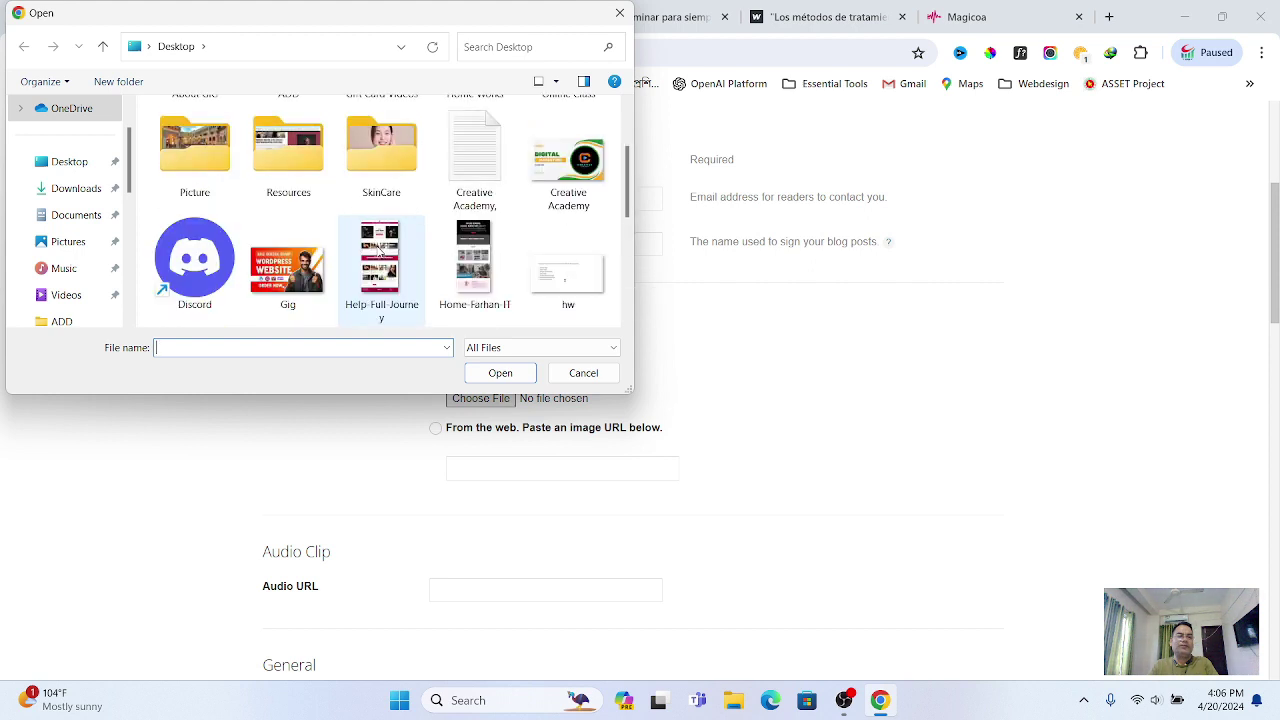
scroll(378, 252, "up", 1)
scroll(470, 192, "down", 1)
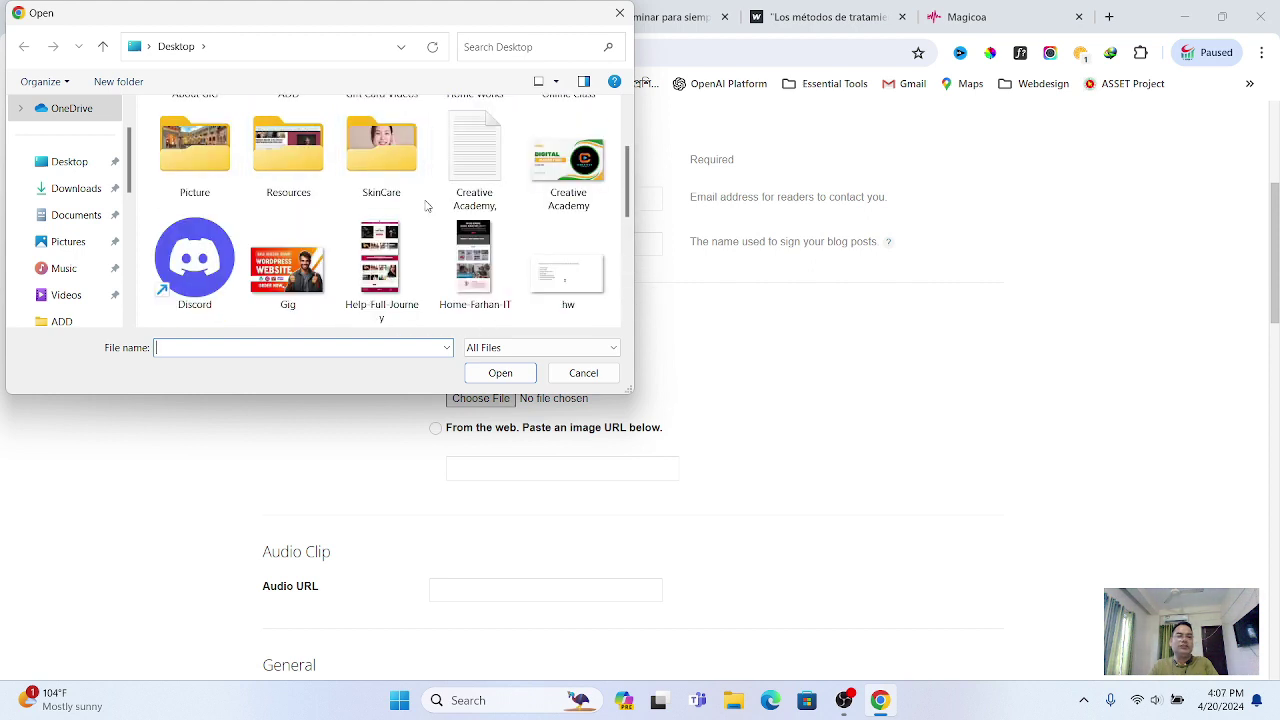
double_click(197, 168)
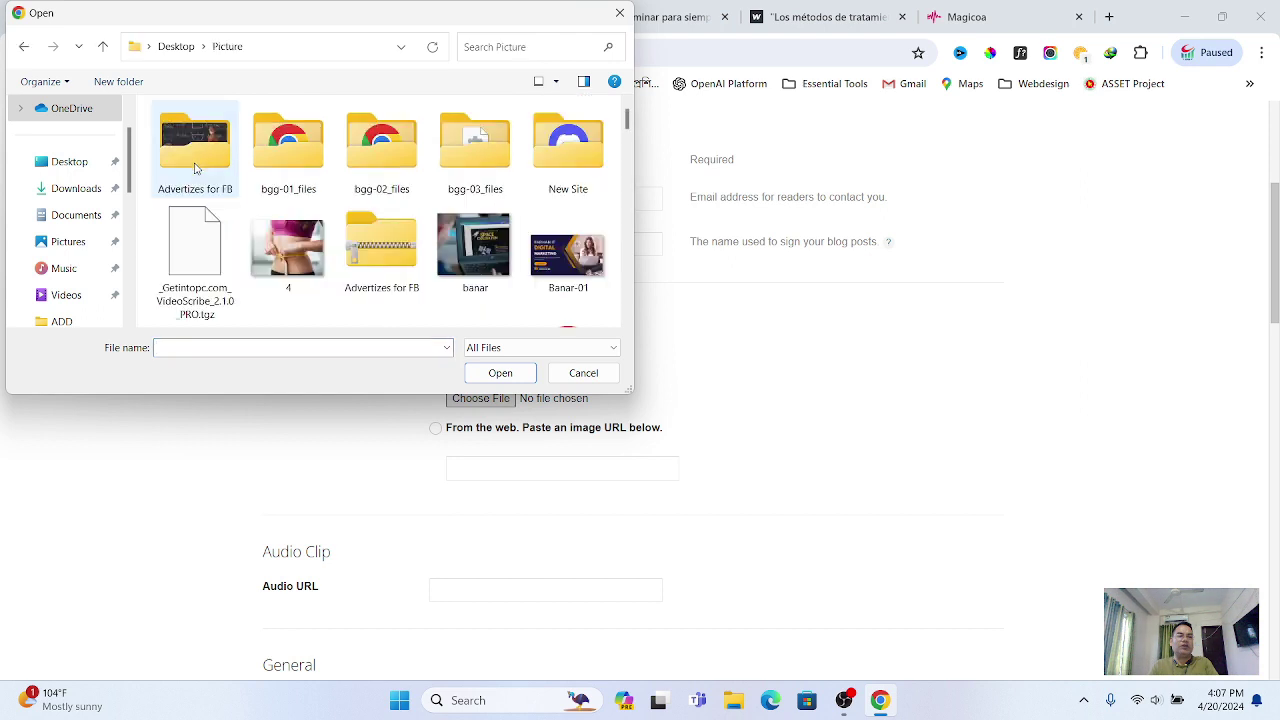
scroll(426, 221, "down", 3)
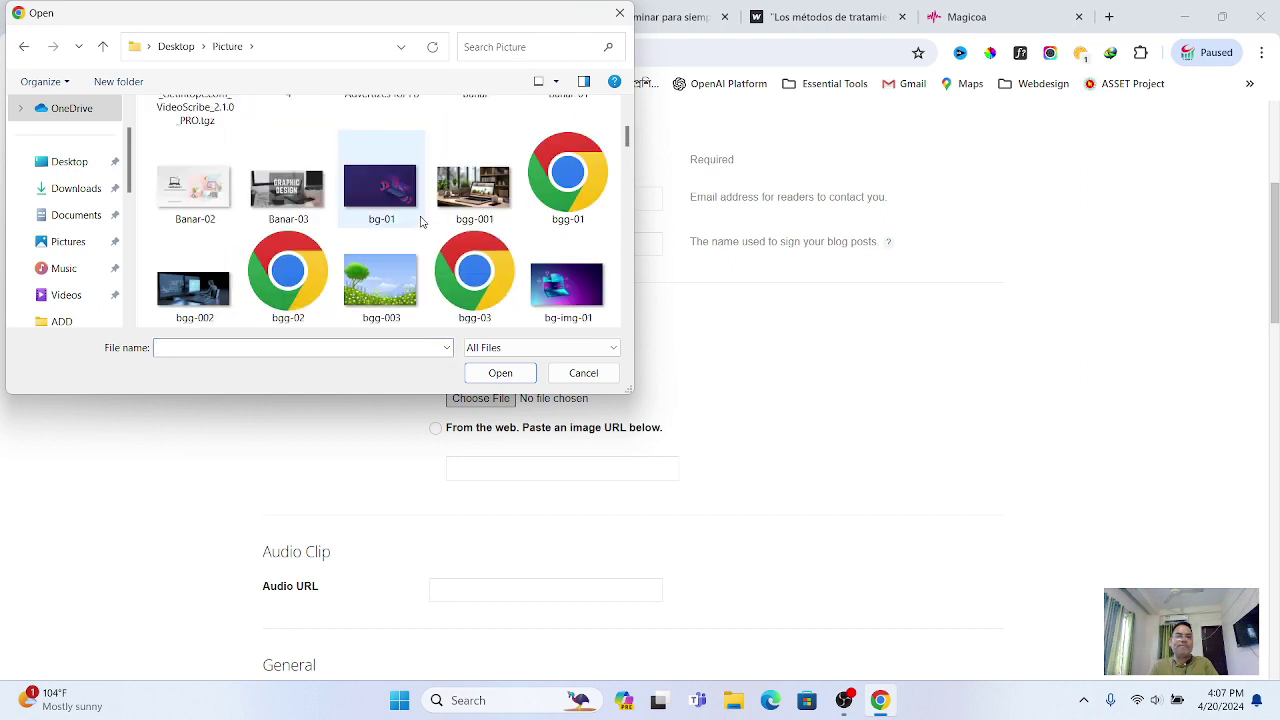
scroll(400, 212, "down", 2)
left_click(391, 180)
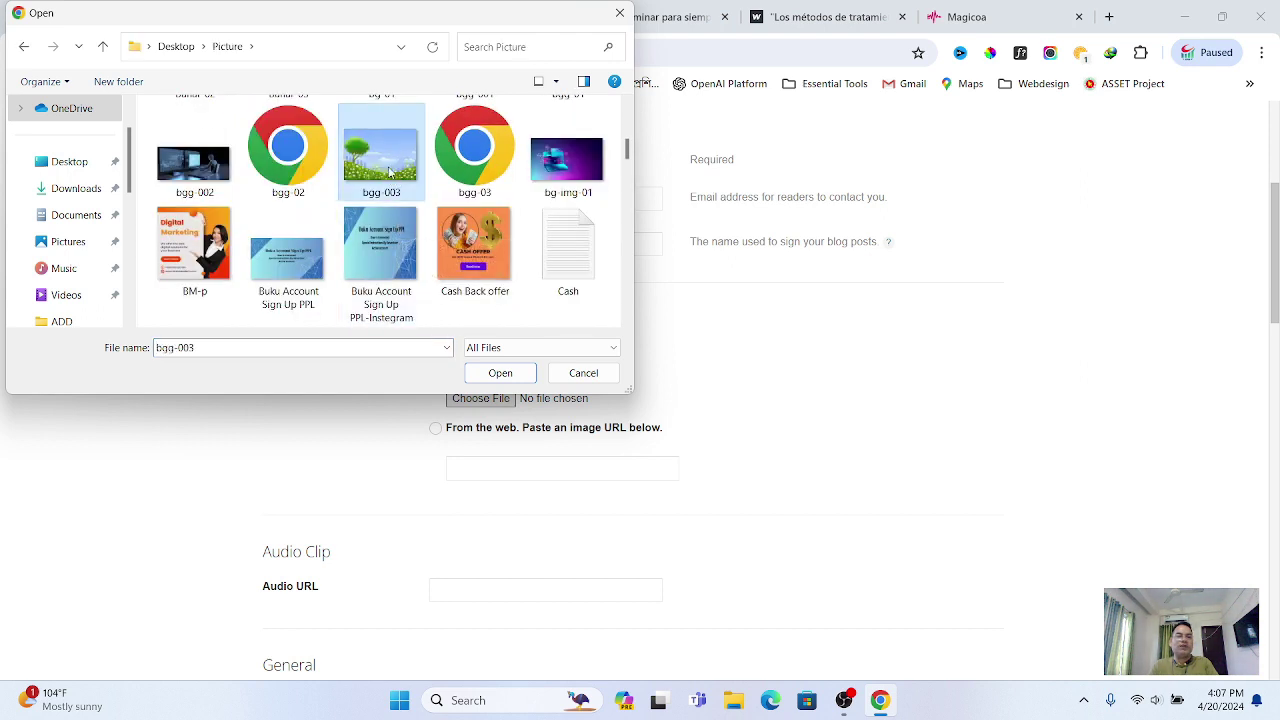
left_click(500, 372)
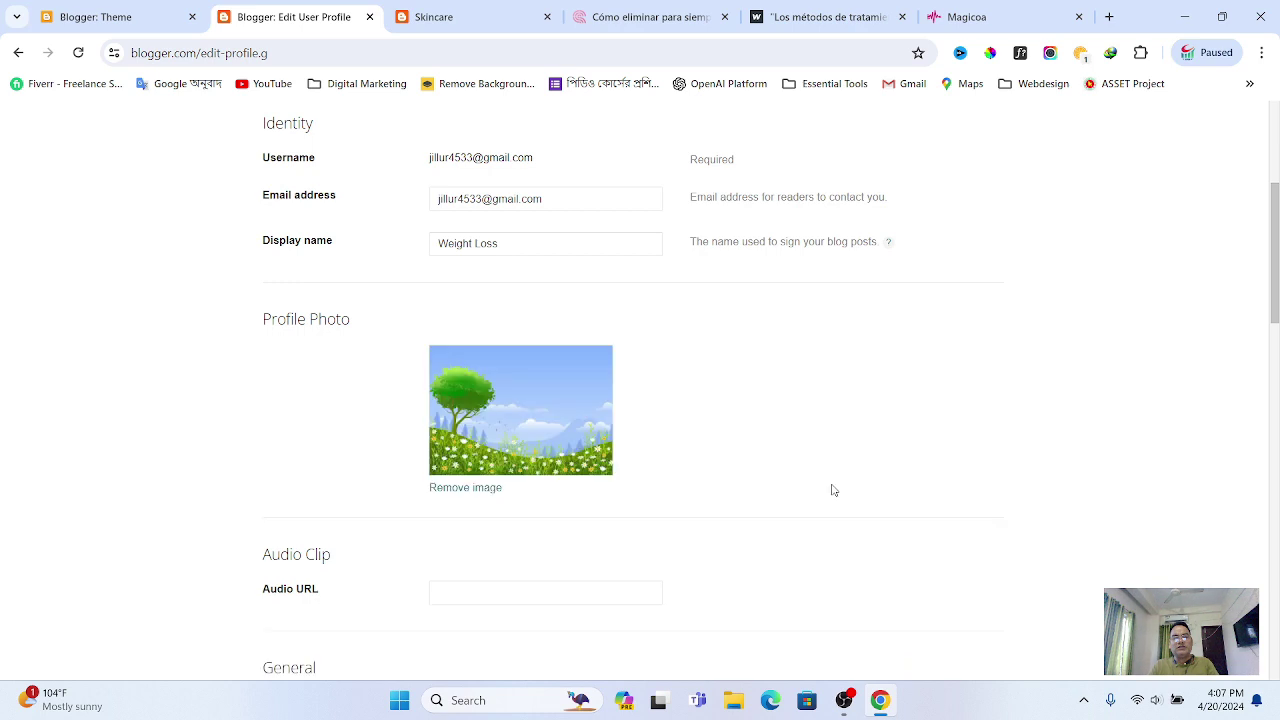
Set the profile's gender to Male, look through the remaining optional fields and save the profile
scroll(624, 438, "down", 3)
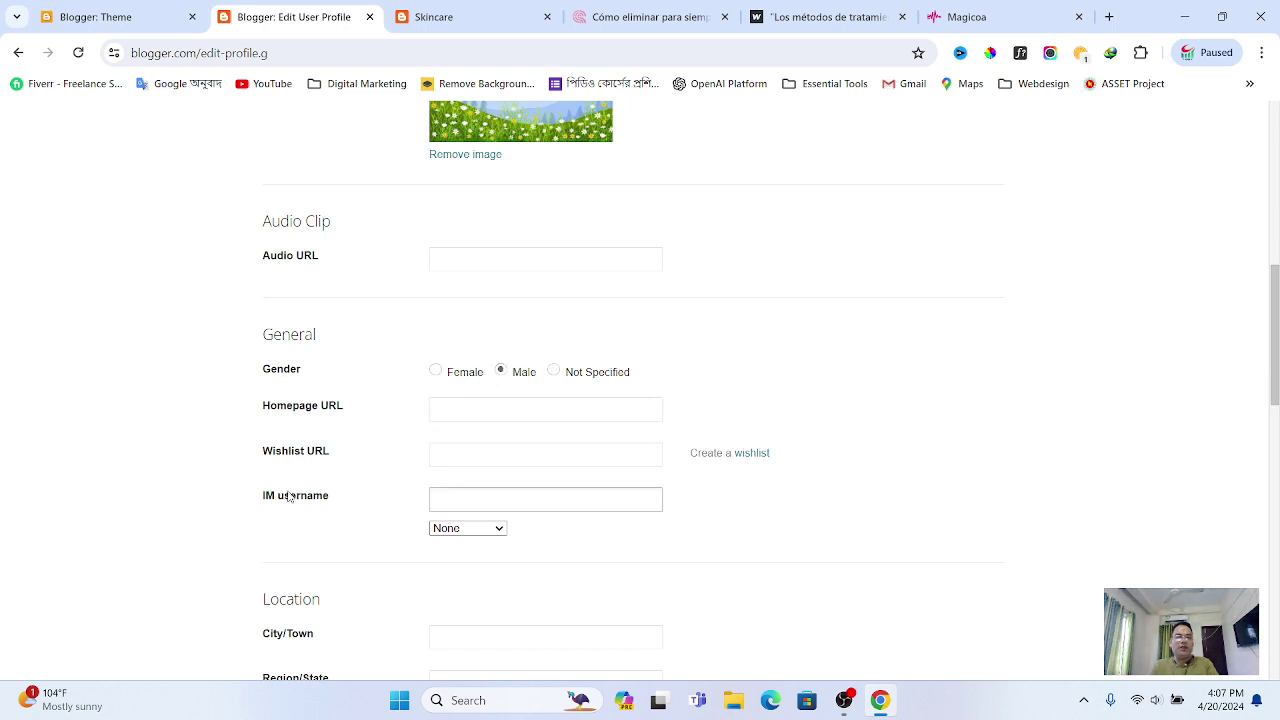
scroll(318, 403, "down", 3)
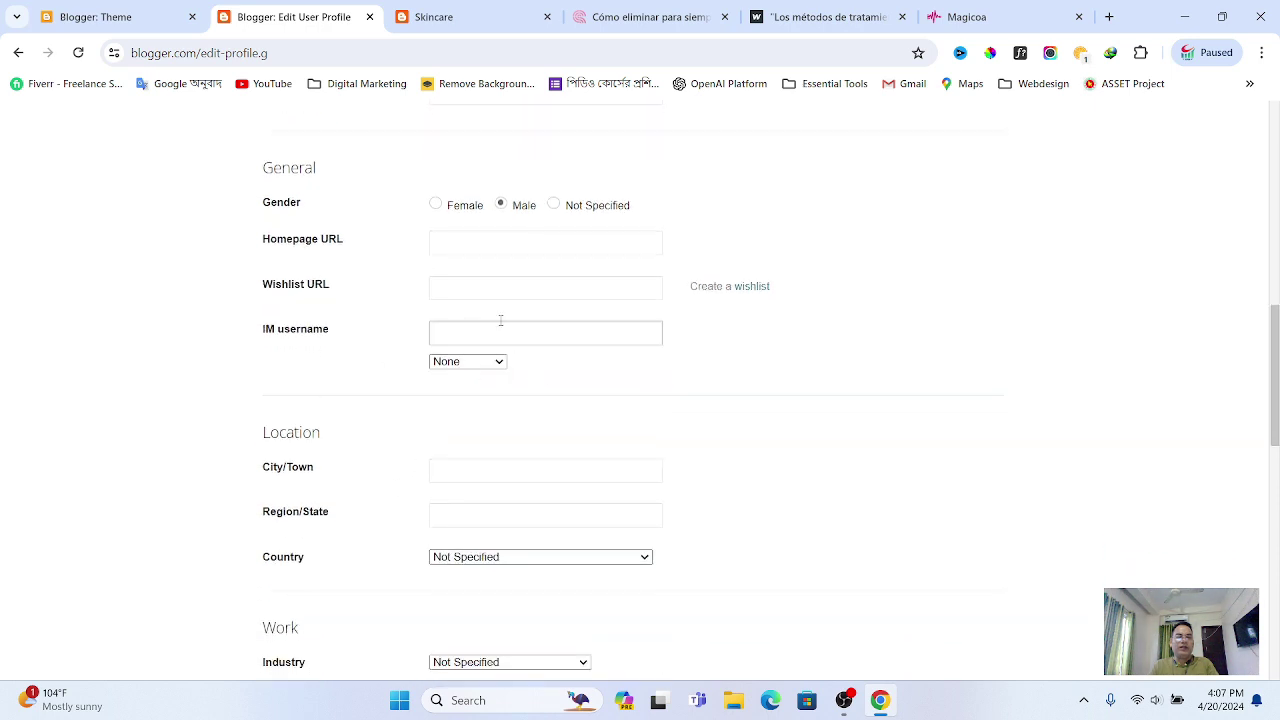
scroll(464, 406, "down", 5)
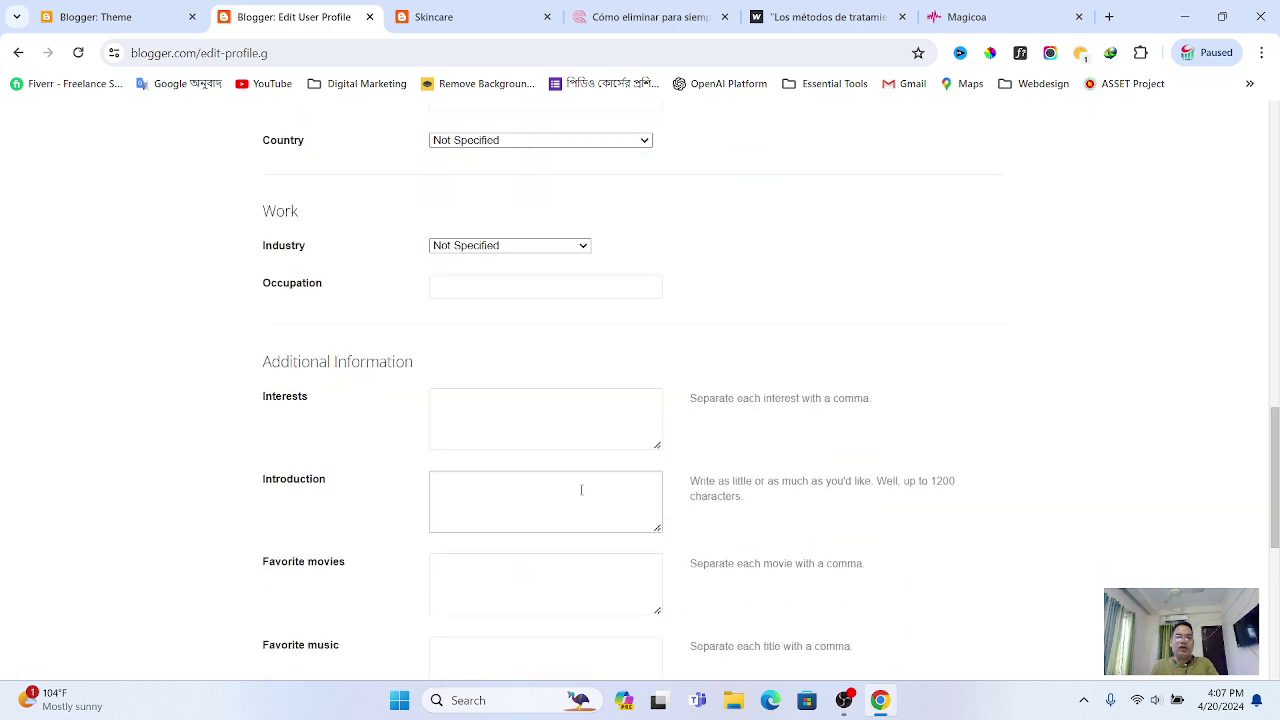
scroll(553, 496, "down", 6)
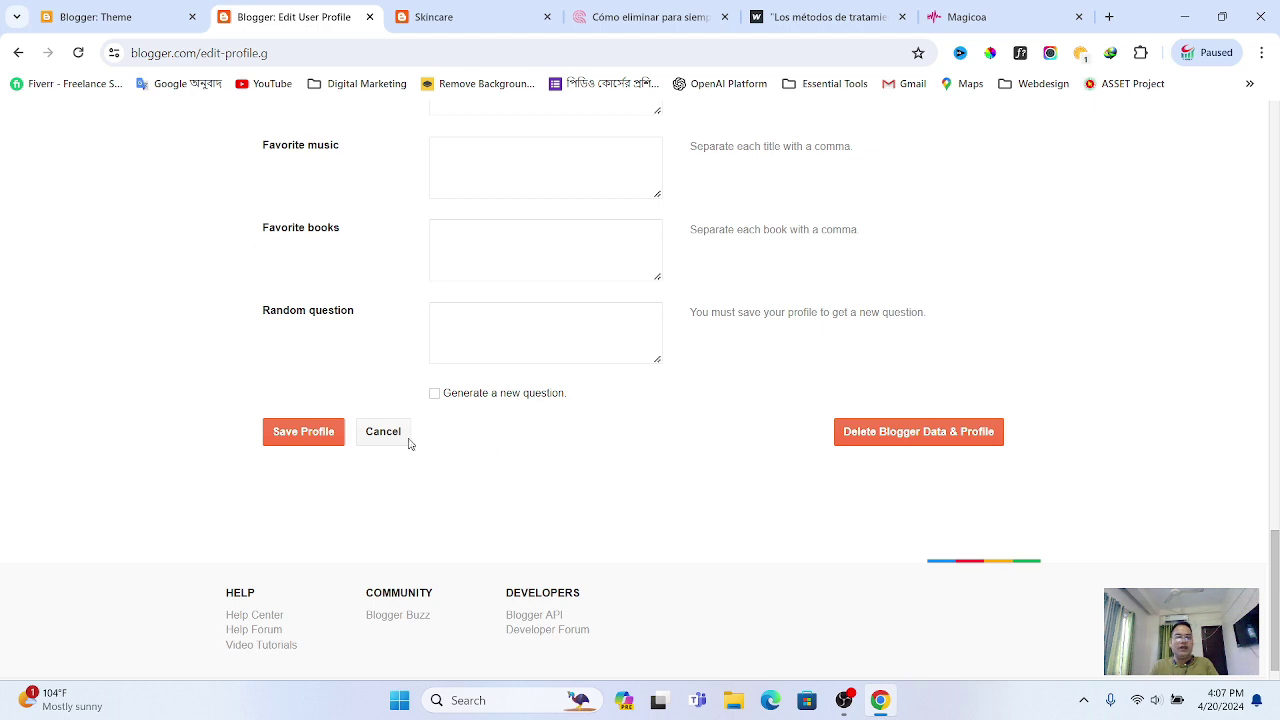
left_click(318, 433)
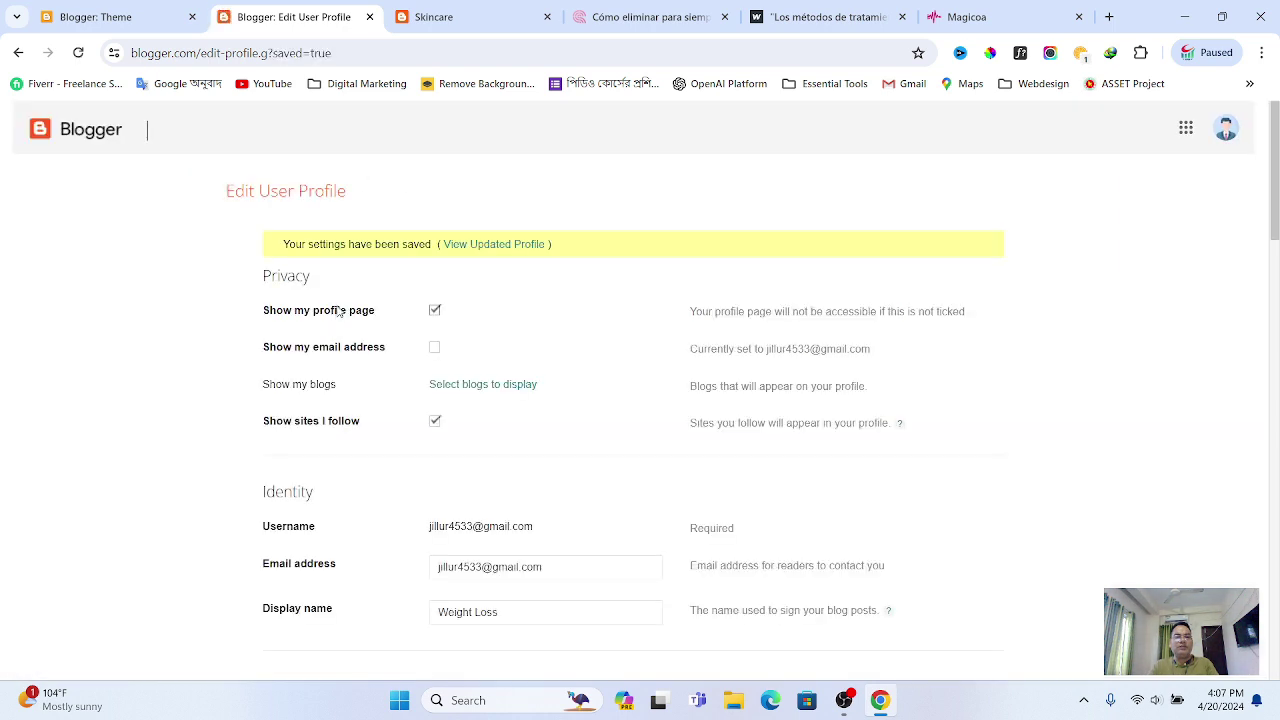
Check the Skincare home page and return to the public user profile to view the new photo
left_click(423, 16)
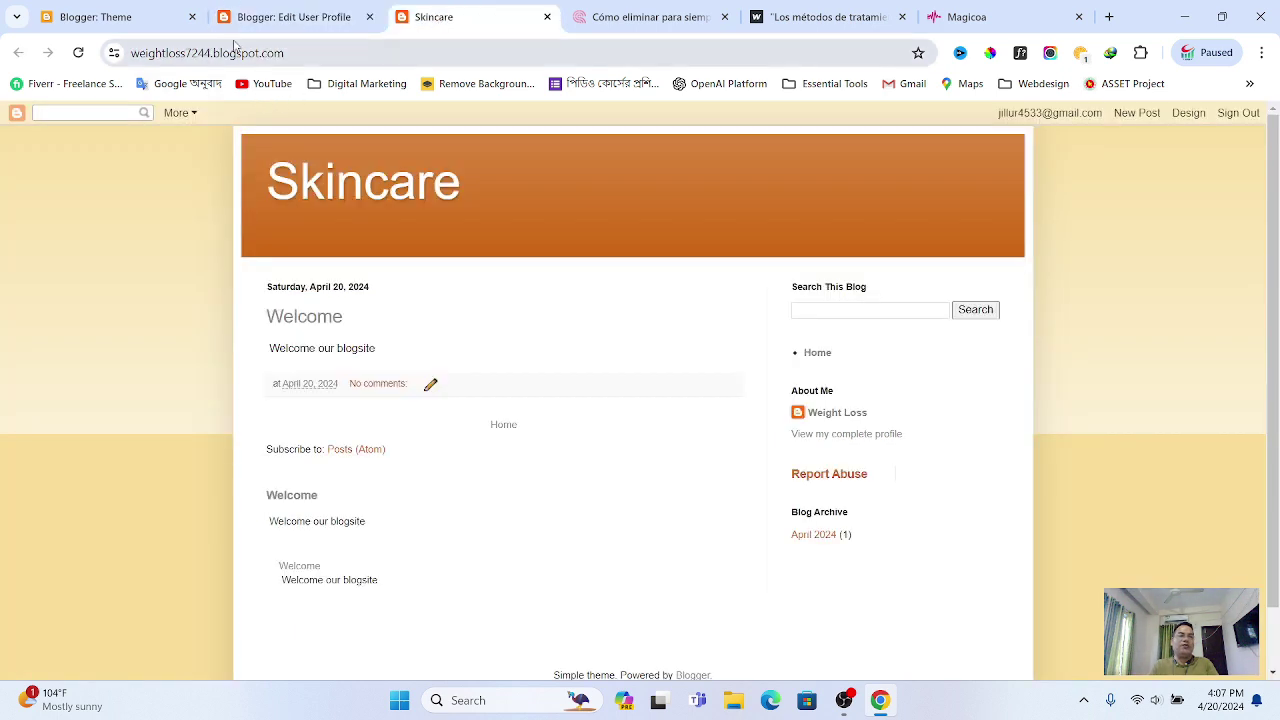
left_click(269, 20)
left_click(78, 52)
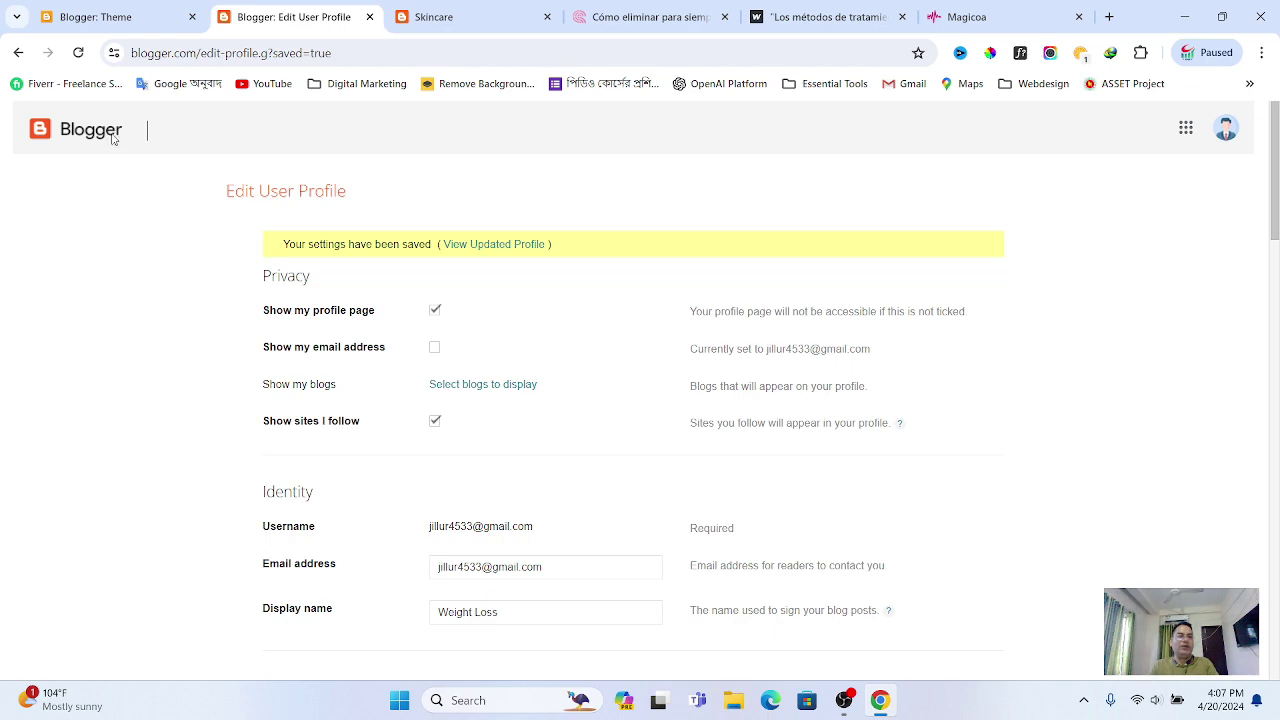
left_click(16, 53)
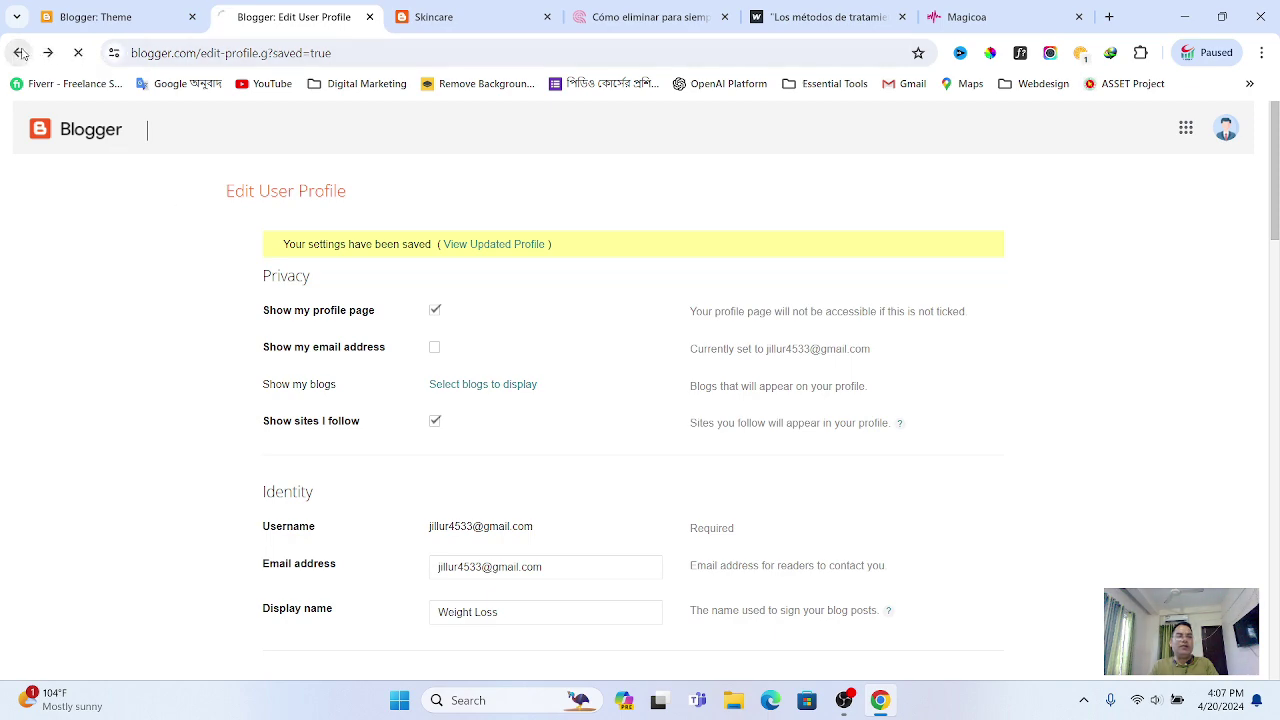
scroll(338, 294, "up", 3)
scroll(338, 294, "up", 15)
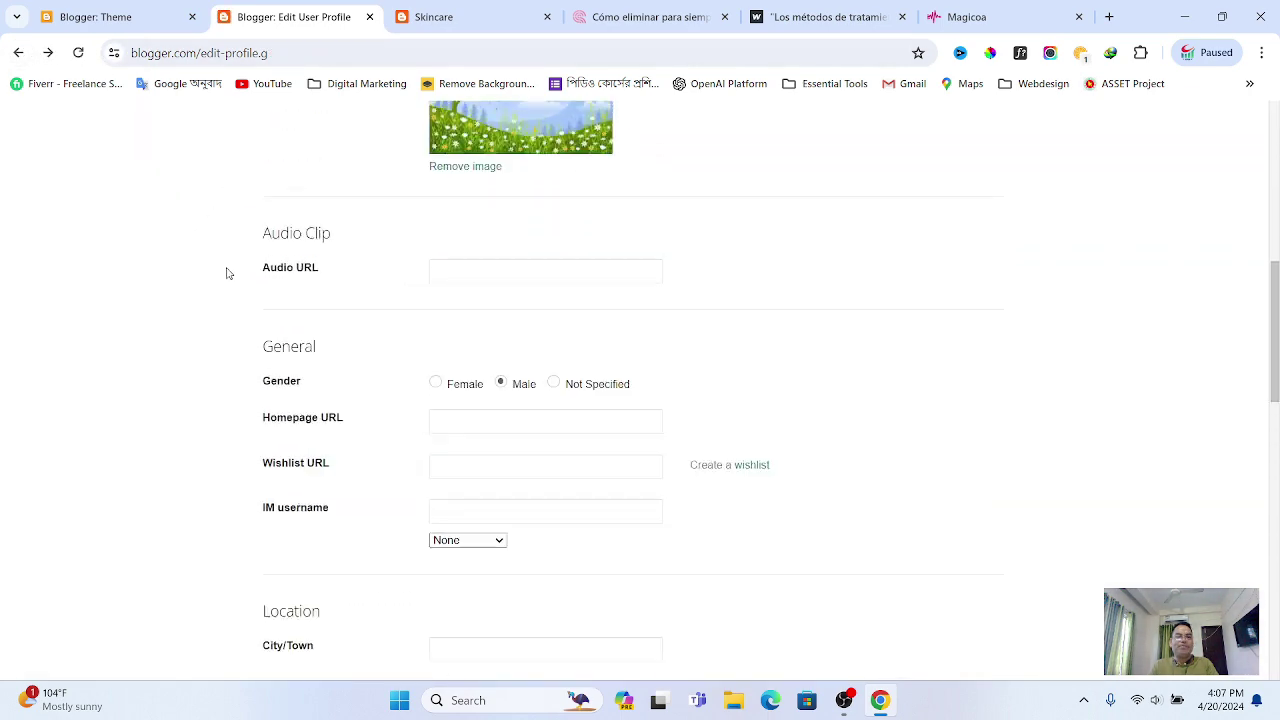
left_click(18, 53)
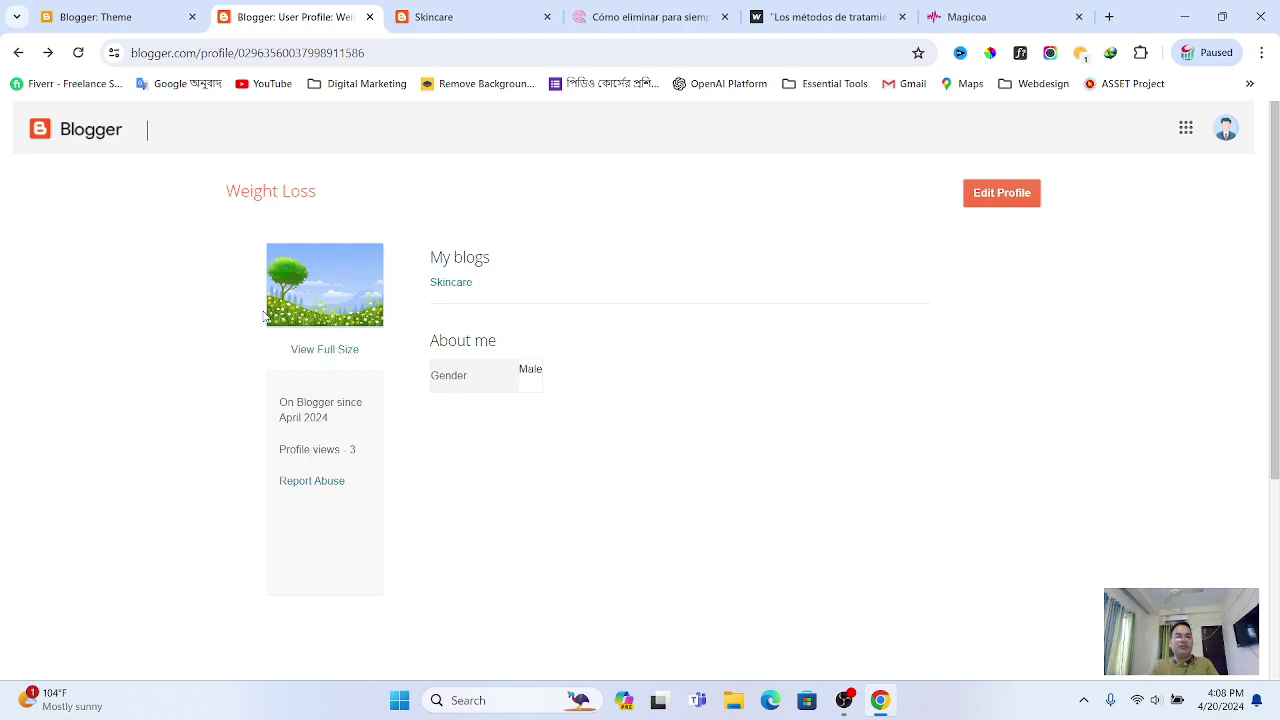
Go back to the live Welcome post, reload it and compare its About Me section with the Skincare home page
left_click(18, 53)
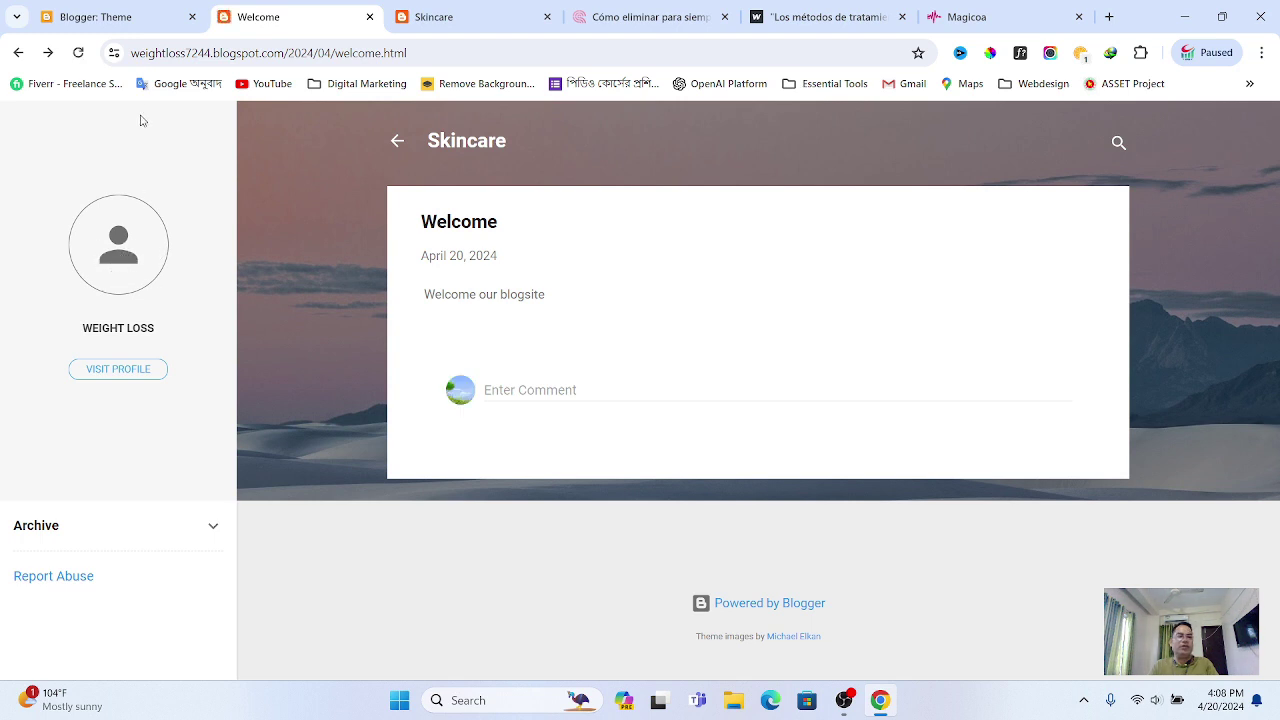
left_click(75, 58)
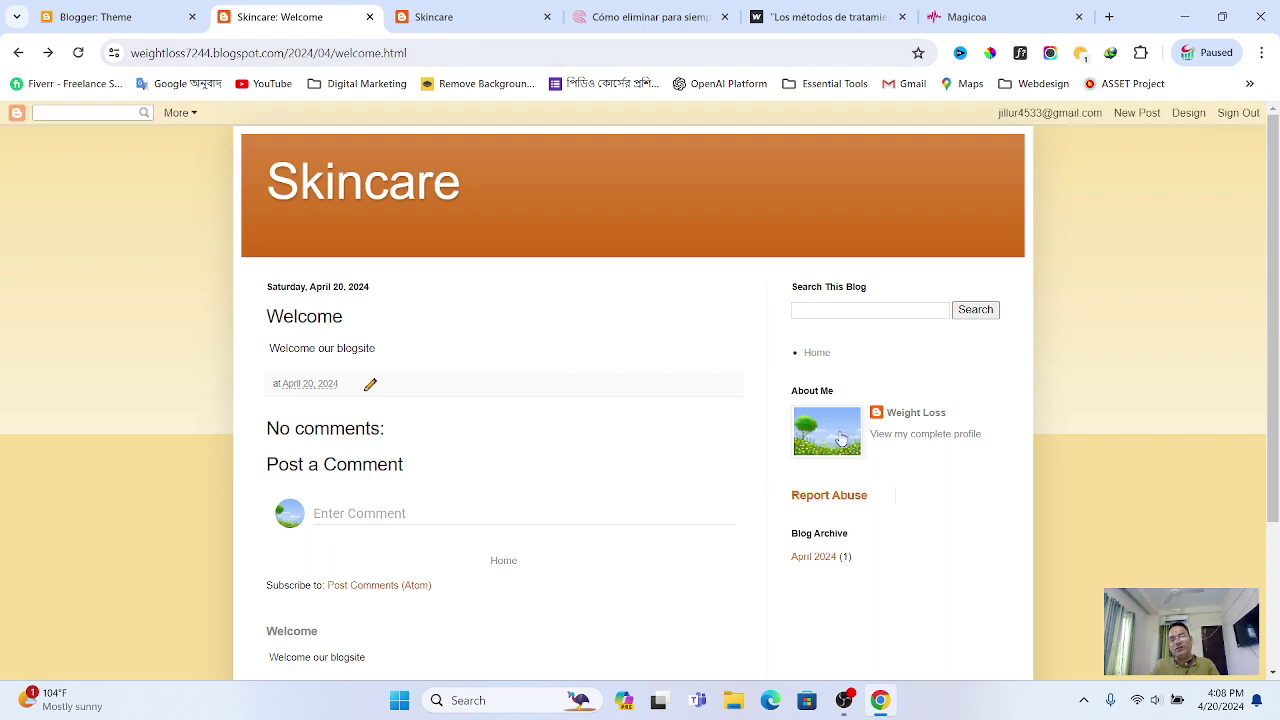
left_click(468, 16)
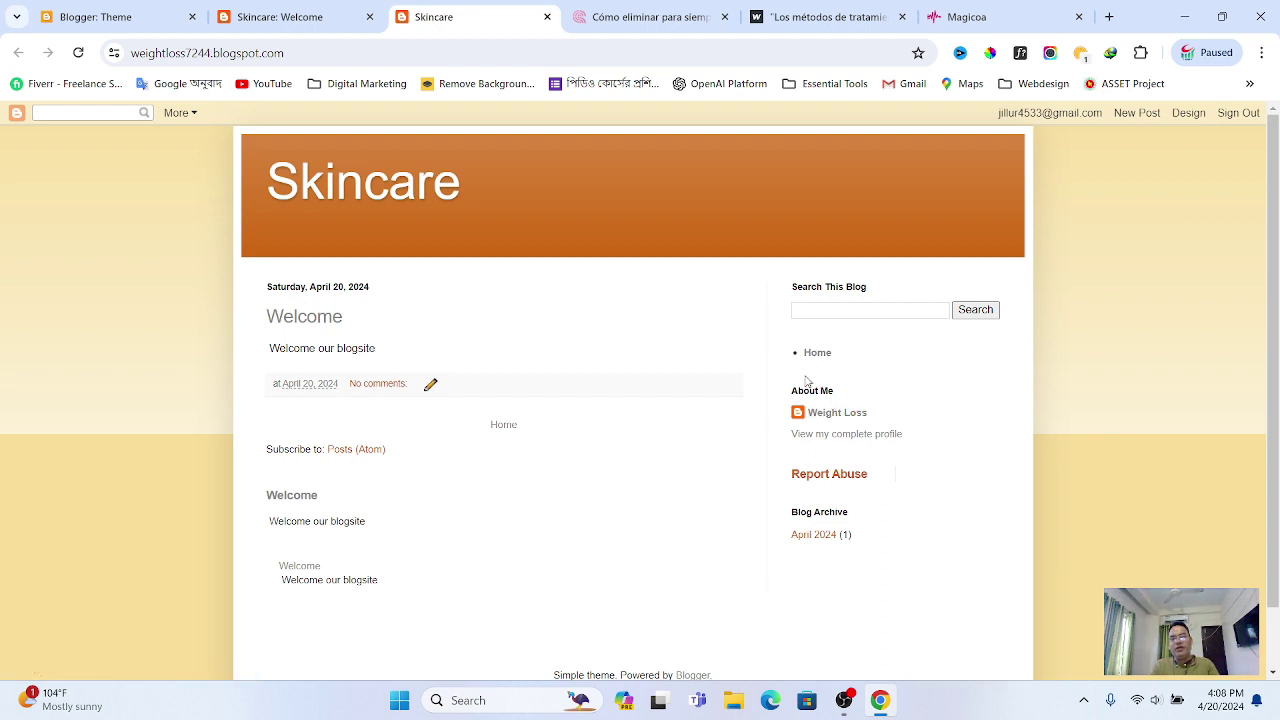
left_click(285, 14)
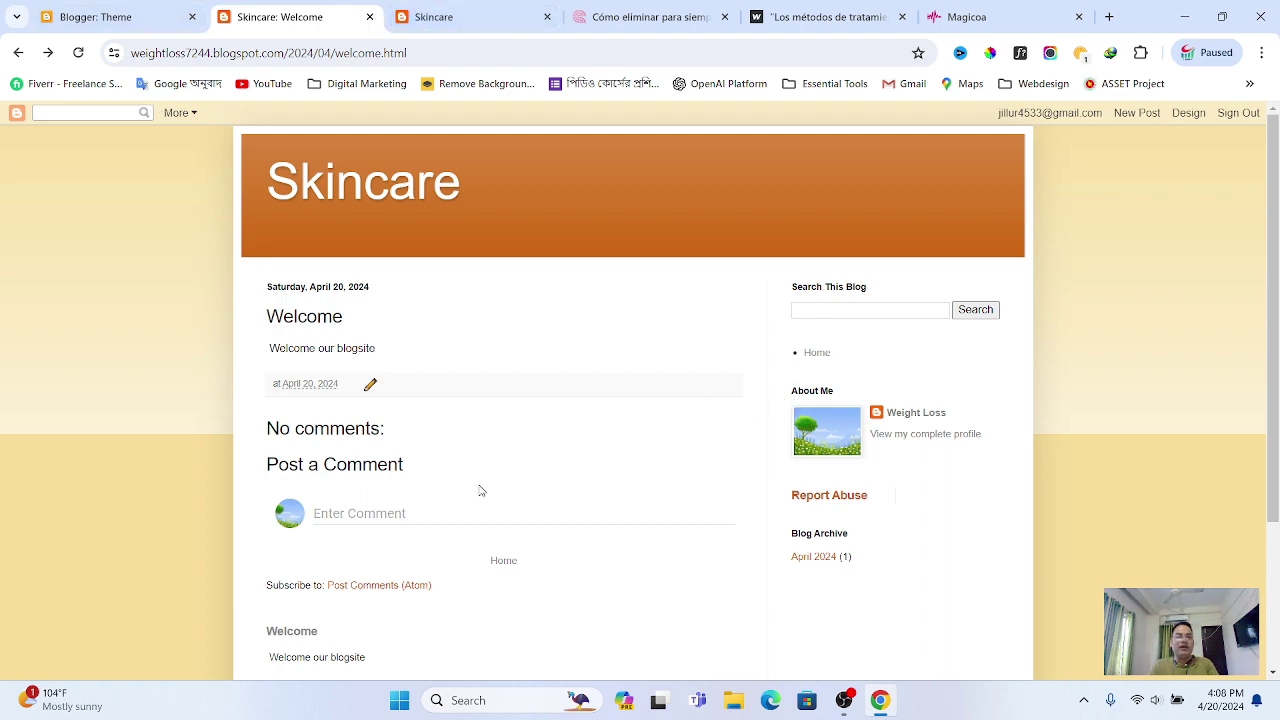
Open the Skincare blog's post list and move the Welcome post to the trash
left_click(86, 14)
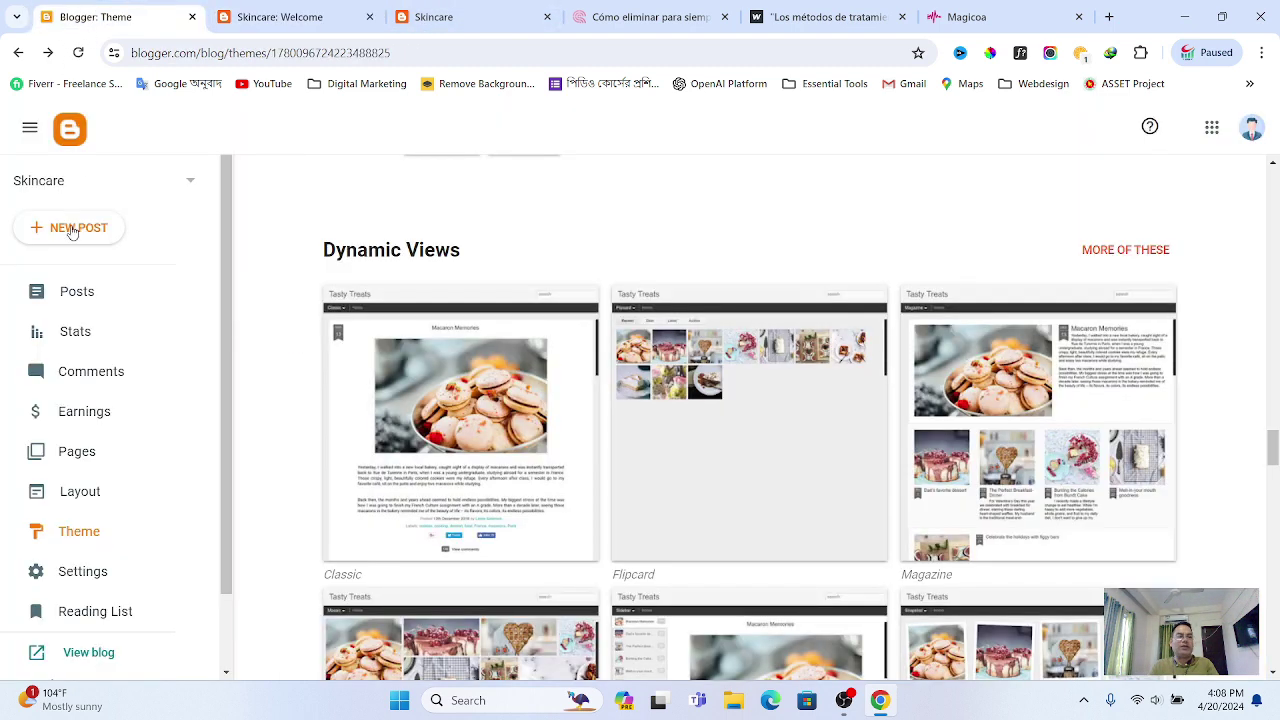
left_click(75, 295)
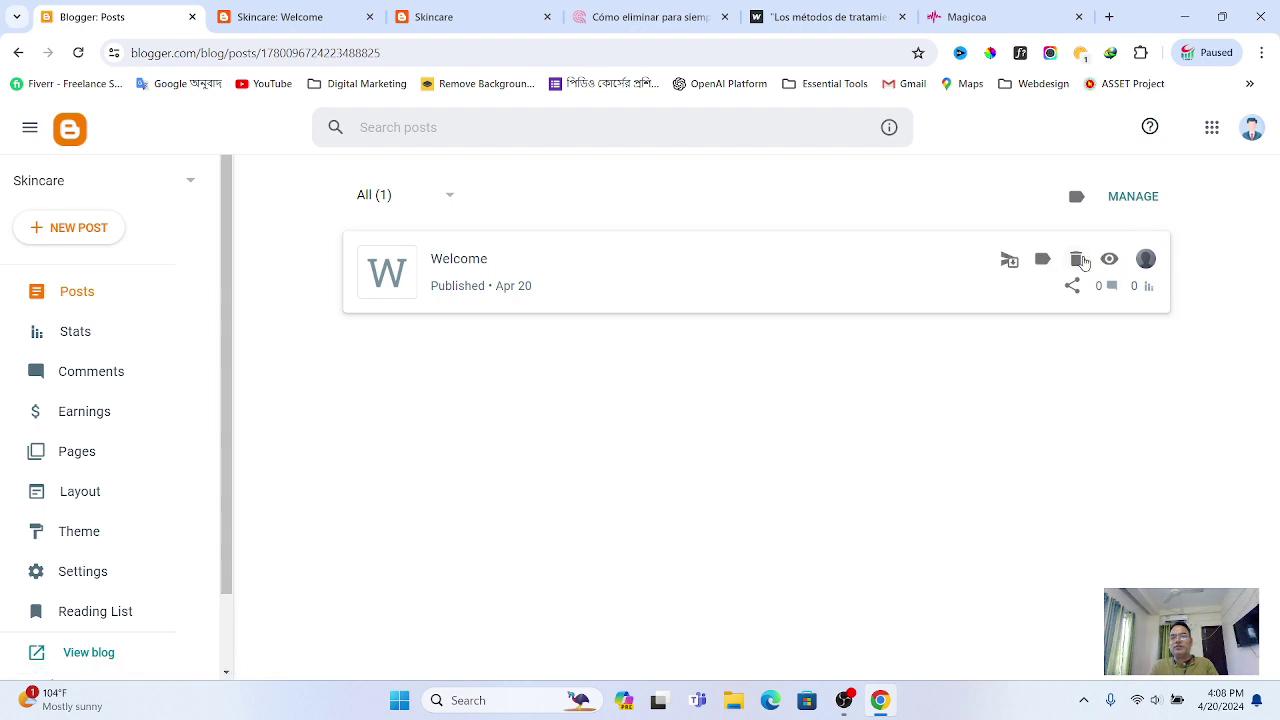
left_click(1077, 261)
left_click(680, 432)
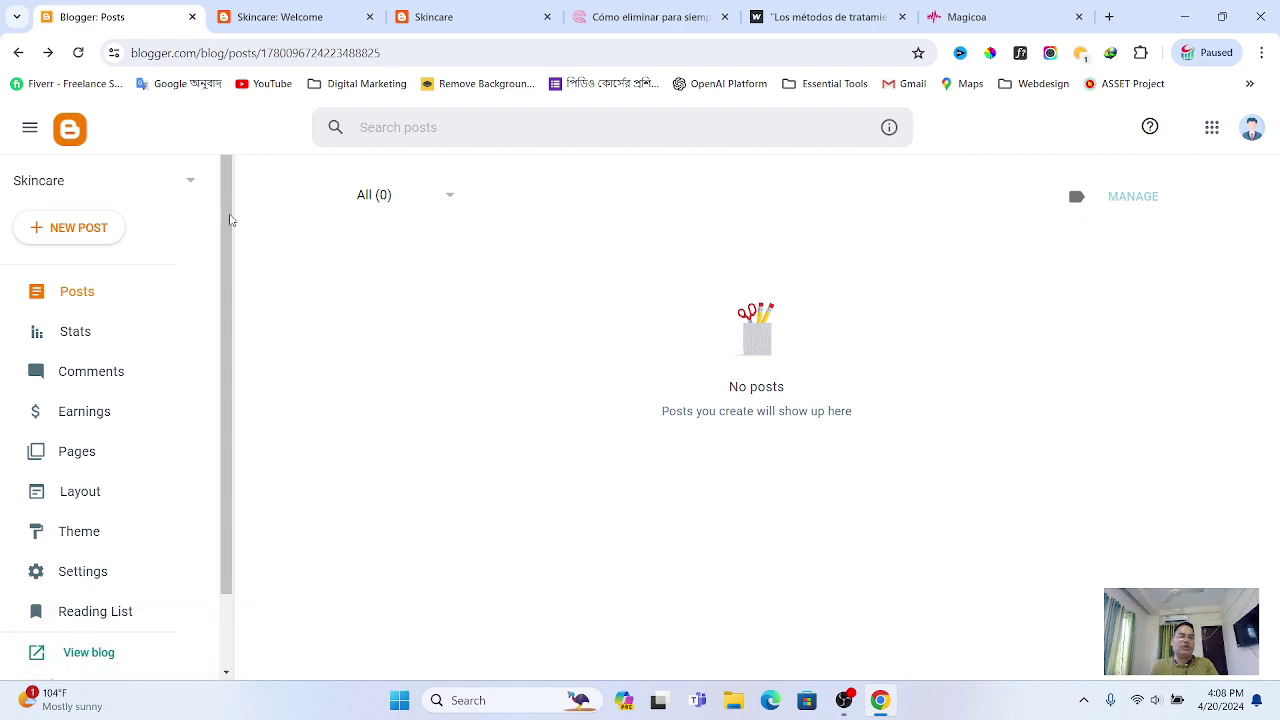
scroll(116, 317, "down", 2)
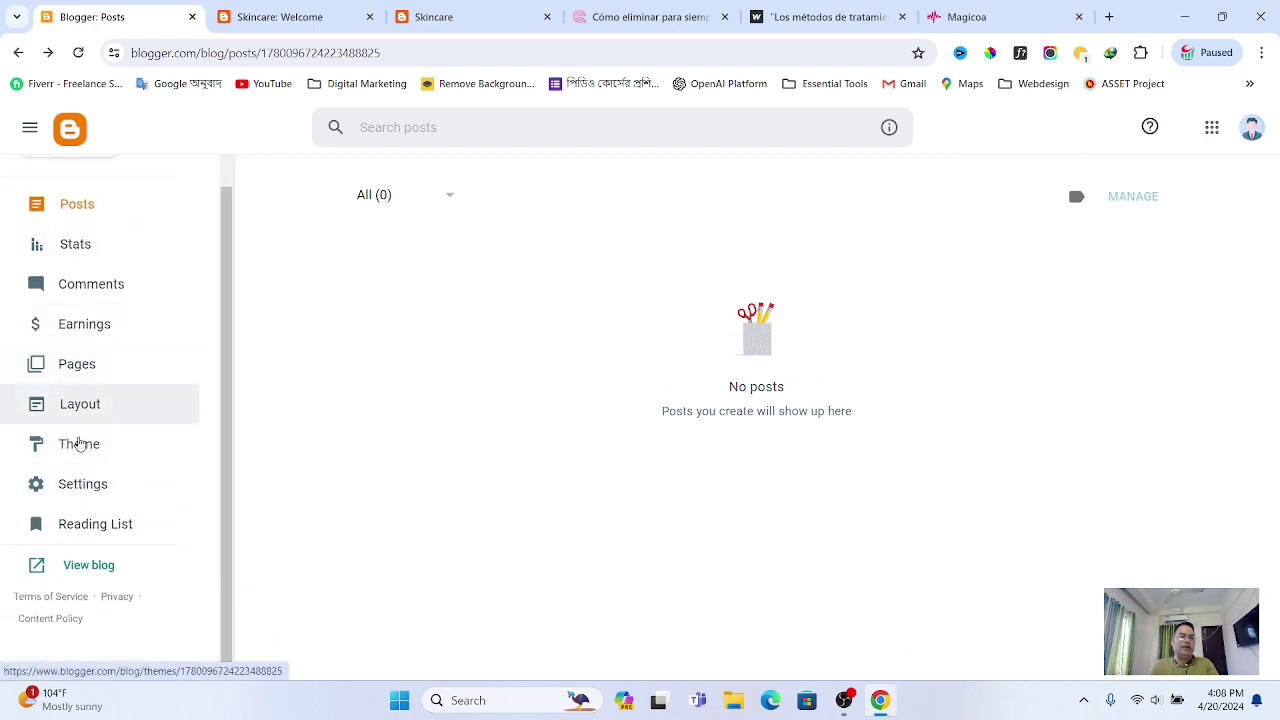
Open the Skincare blog's theme settings and switch to the first generation Classic theme without a backup
left_click(90, 441)
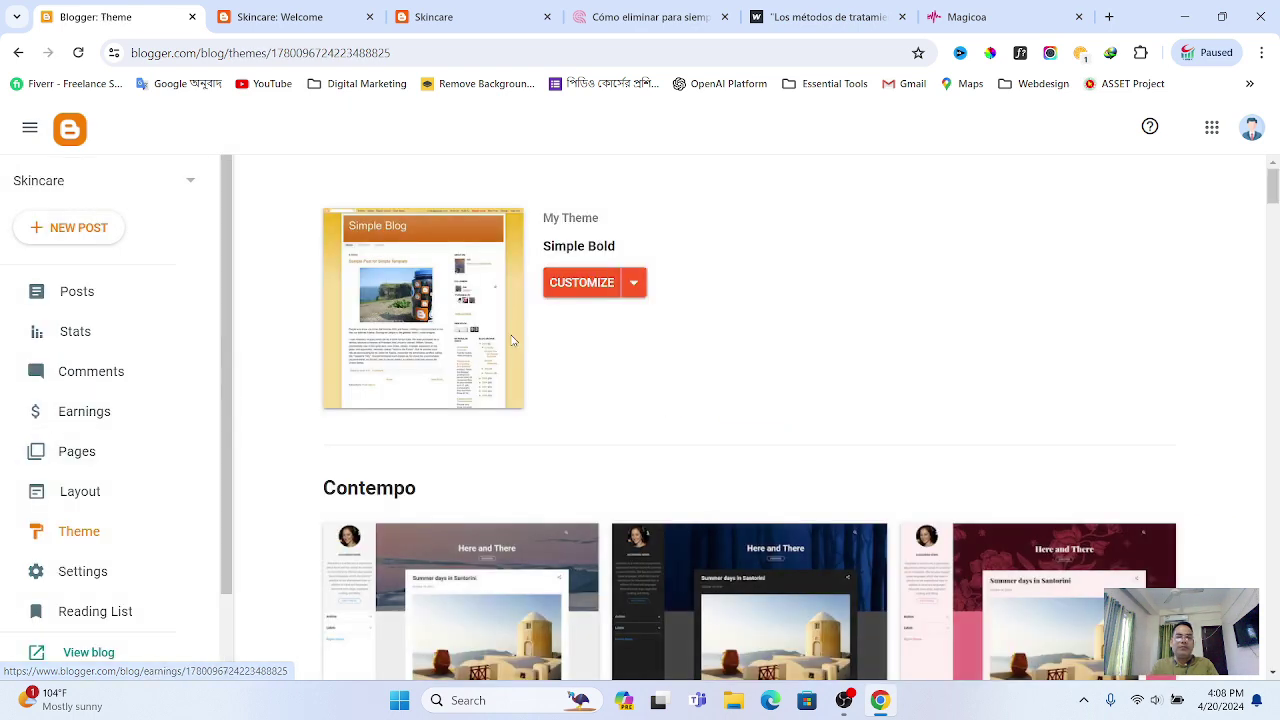
left_click(634, 285)
left_click(716, 302)
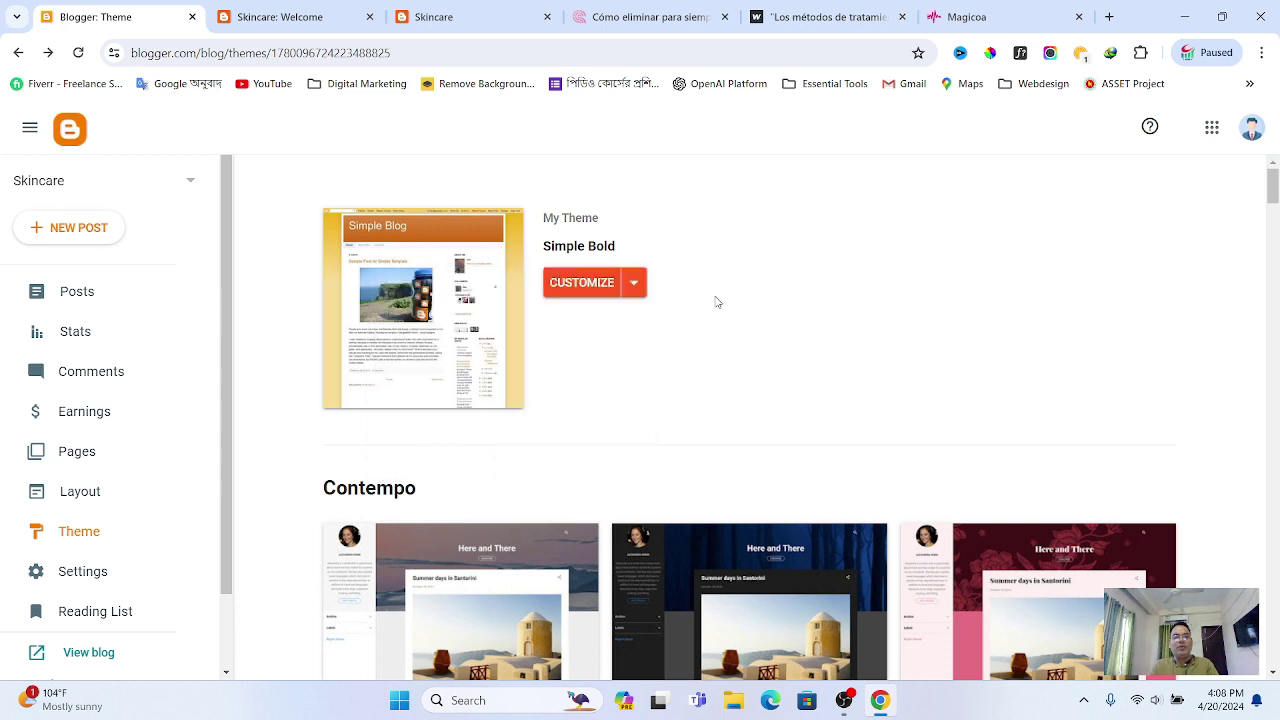
left_click(631, 287)
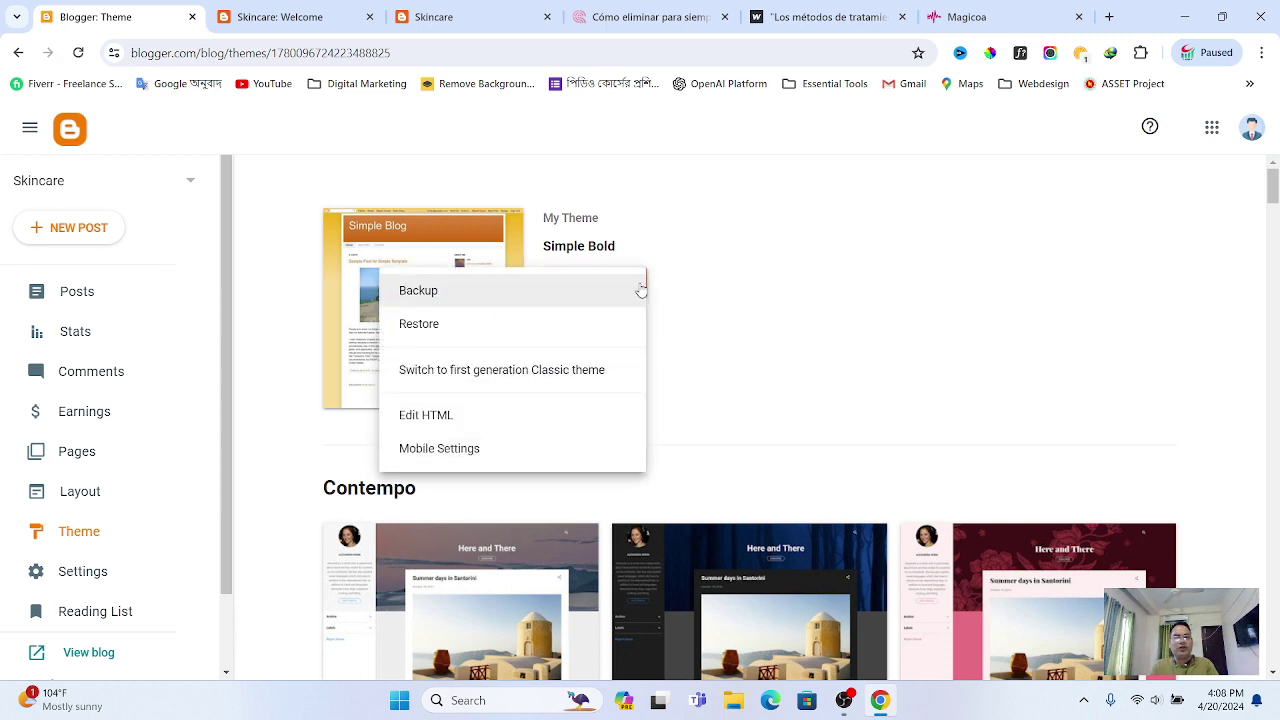
left_click(511, 372)
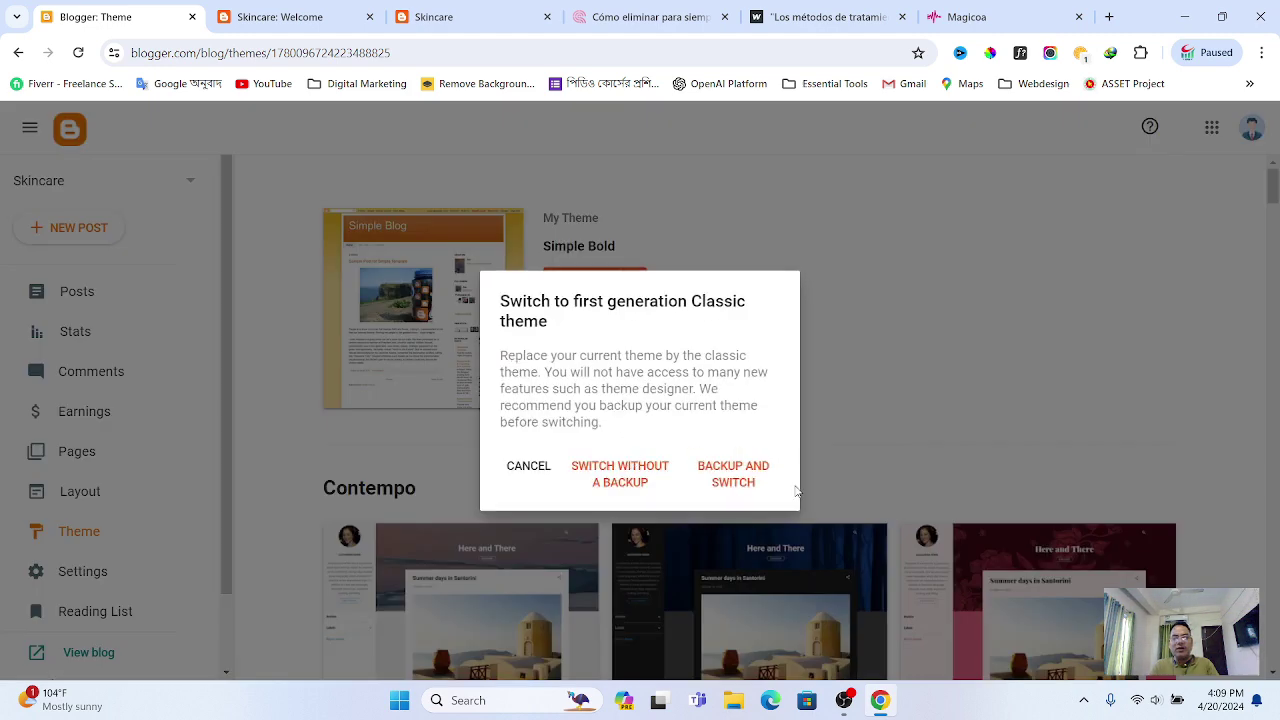
left_click(630, 476)
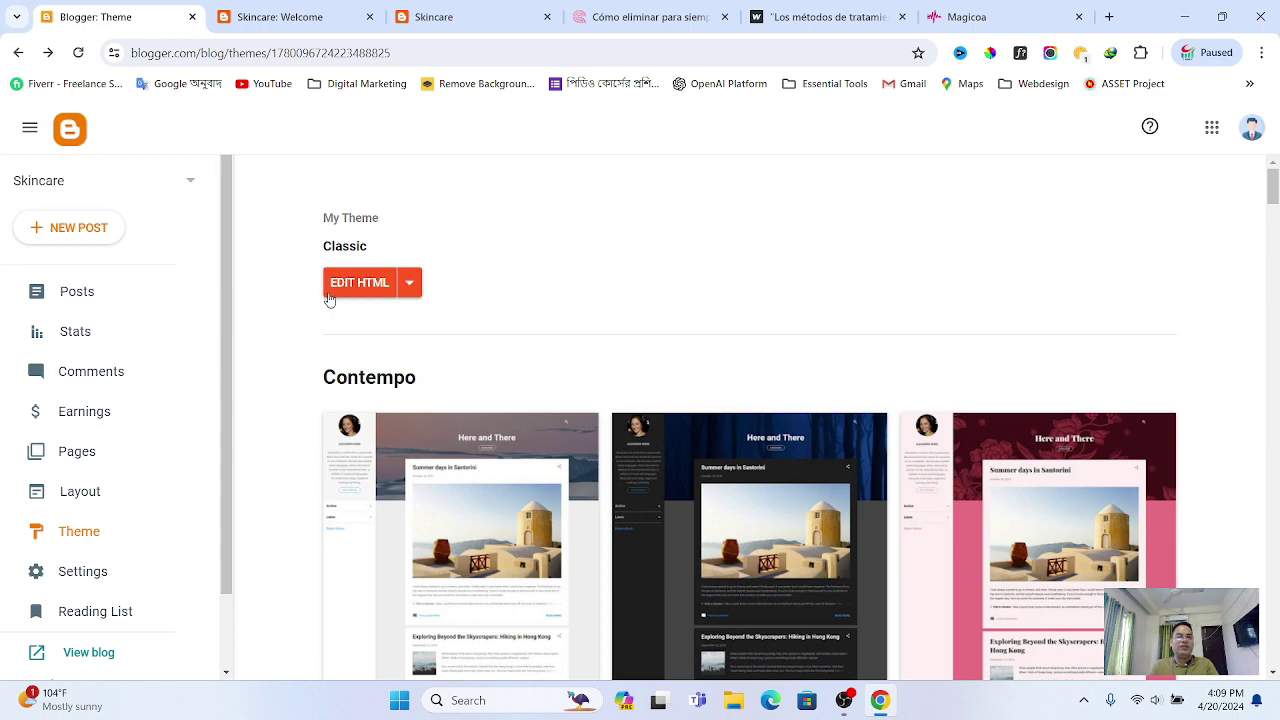
Reload the live Welcome post and the Skincare home page to check the theme change, and close the home page tab
left_click(297, 16)
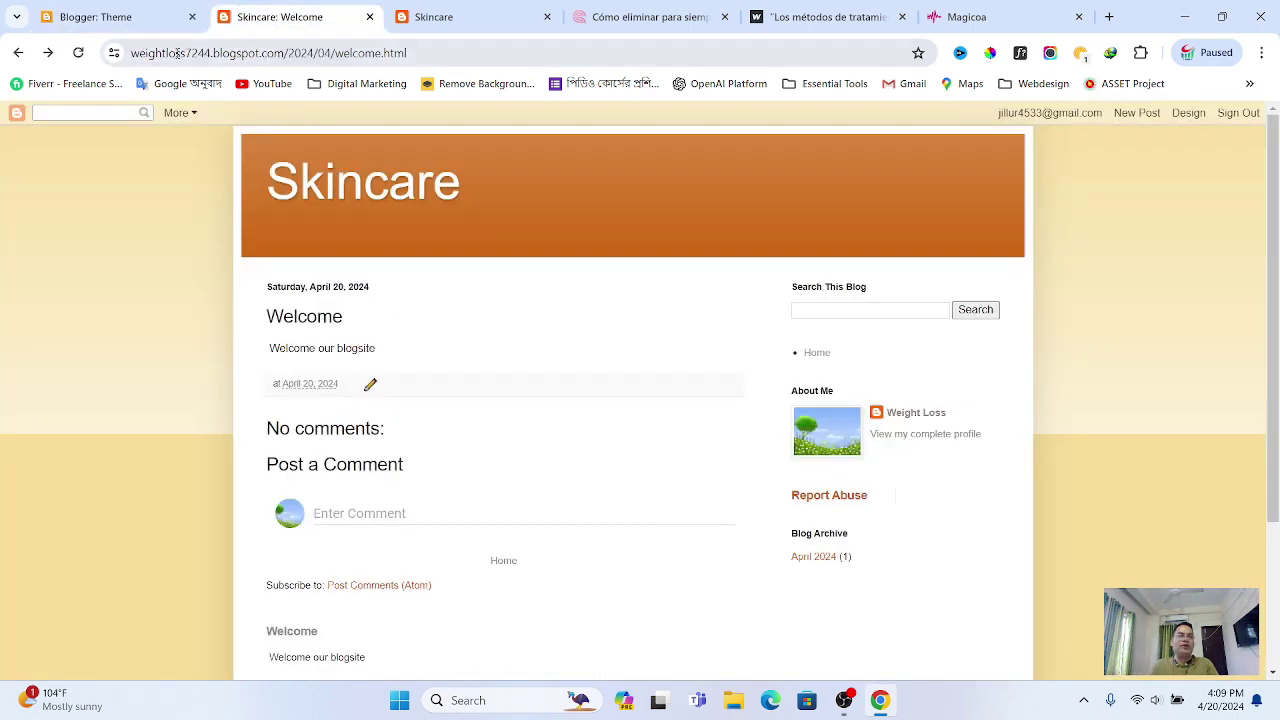
left_click(78, 52)
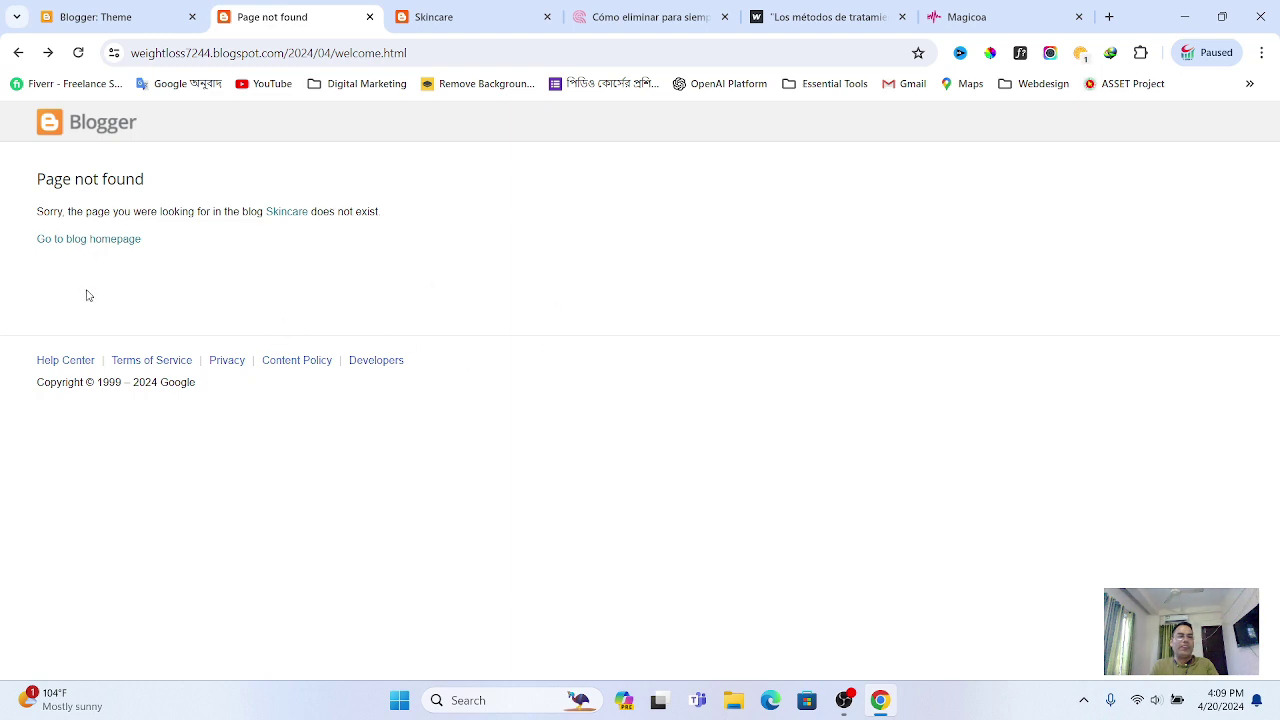
left_click(450, 18)
key("F5")
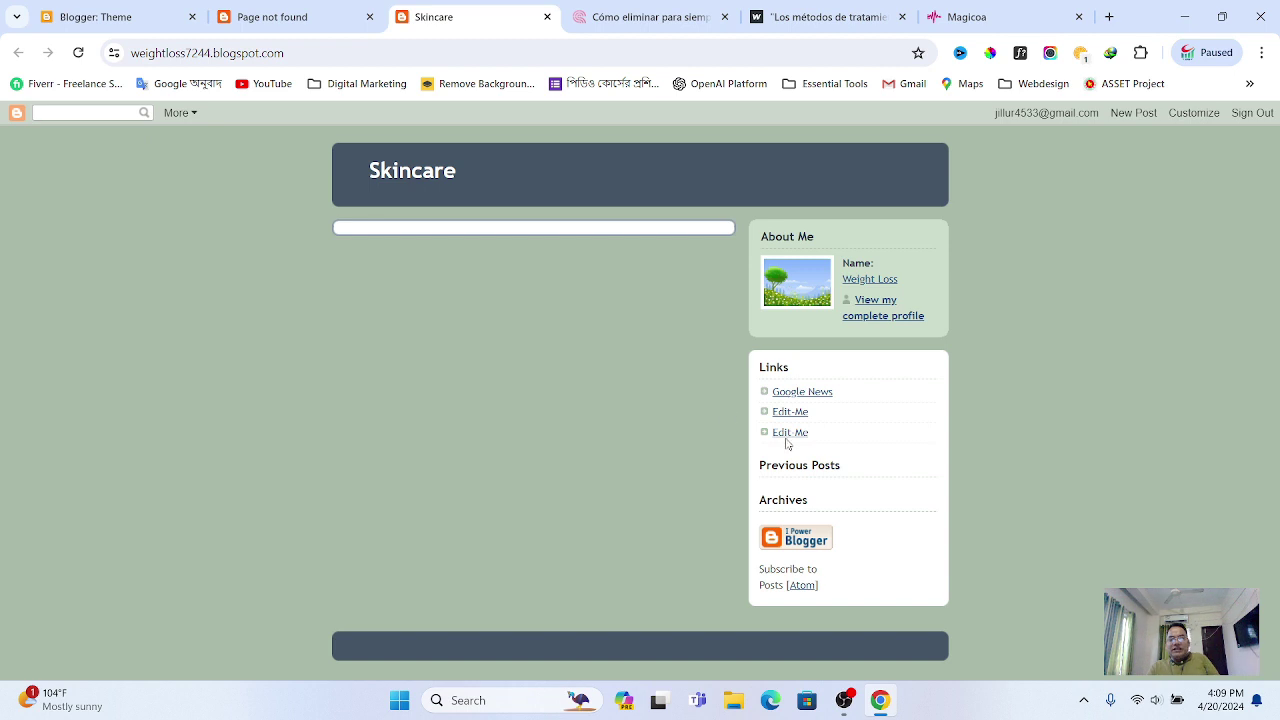
left_click(279, 19)
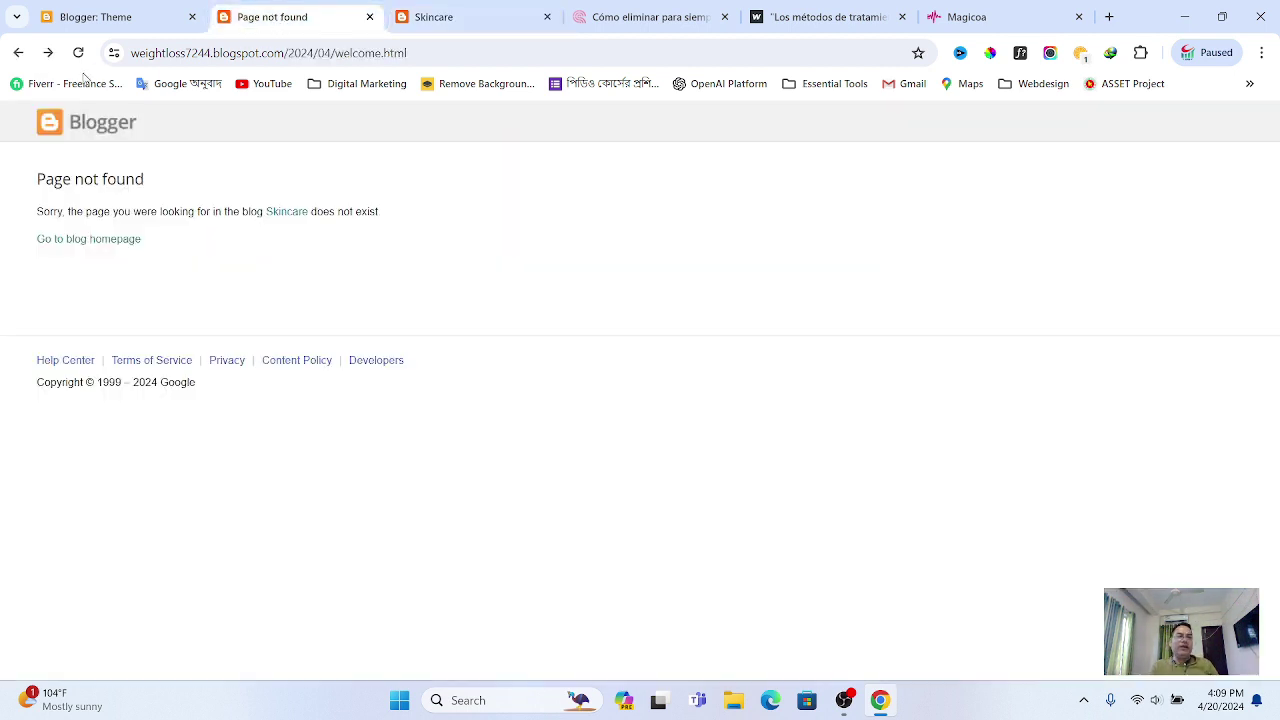
left_click(547, 17)
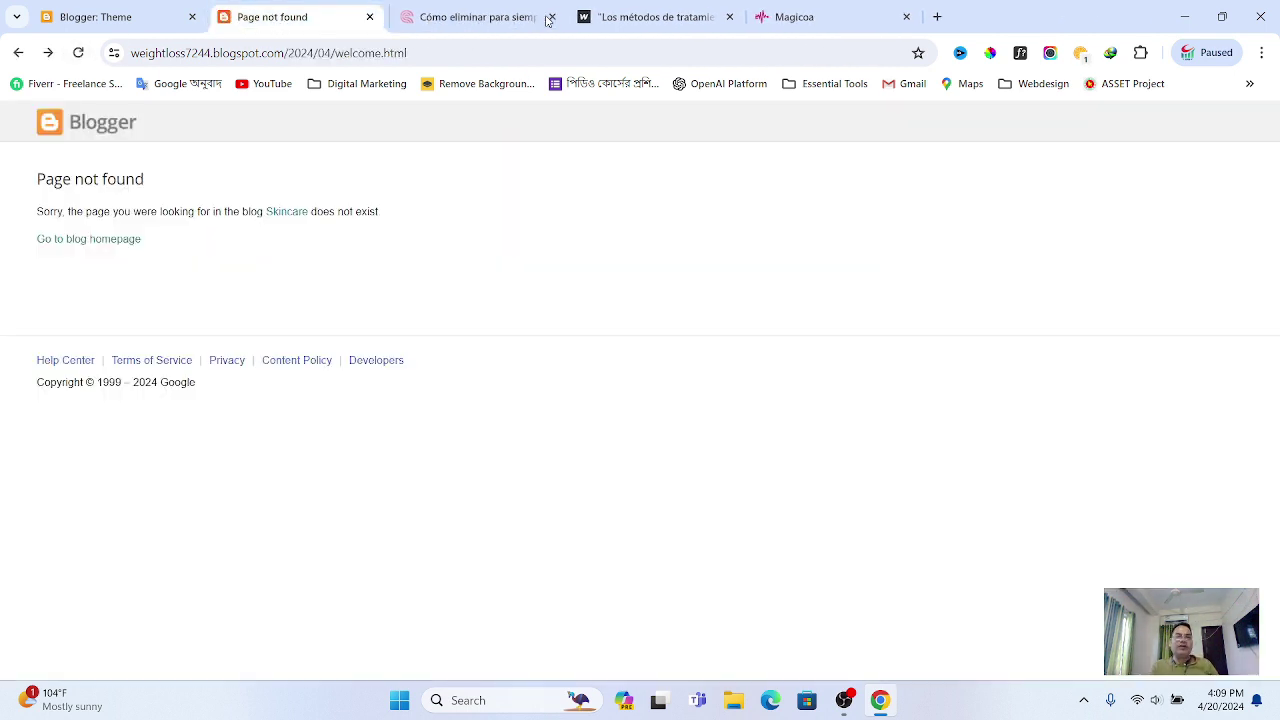
Open the live Skincare blog from the Blogger dashboard and compare it with the Magicoa blog
left_click(155, 17)
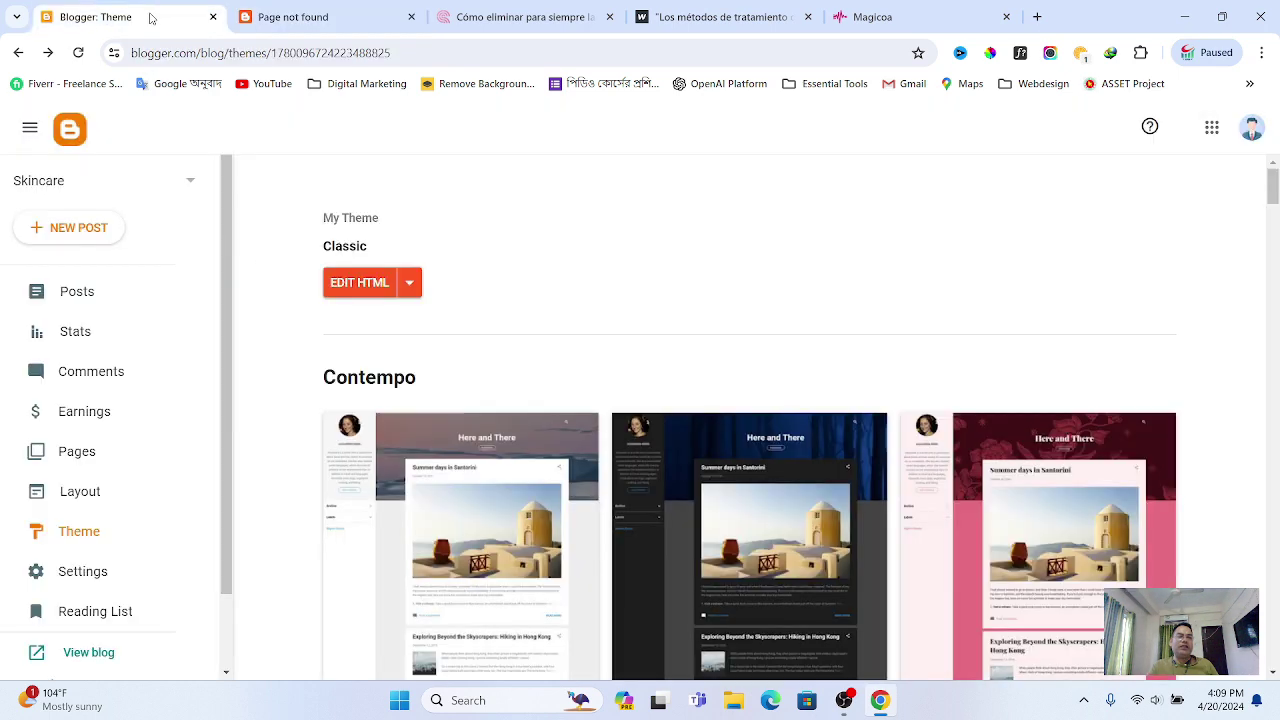
left_click(90, 655)
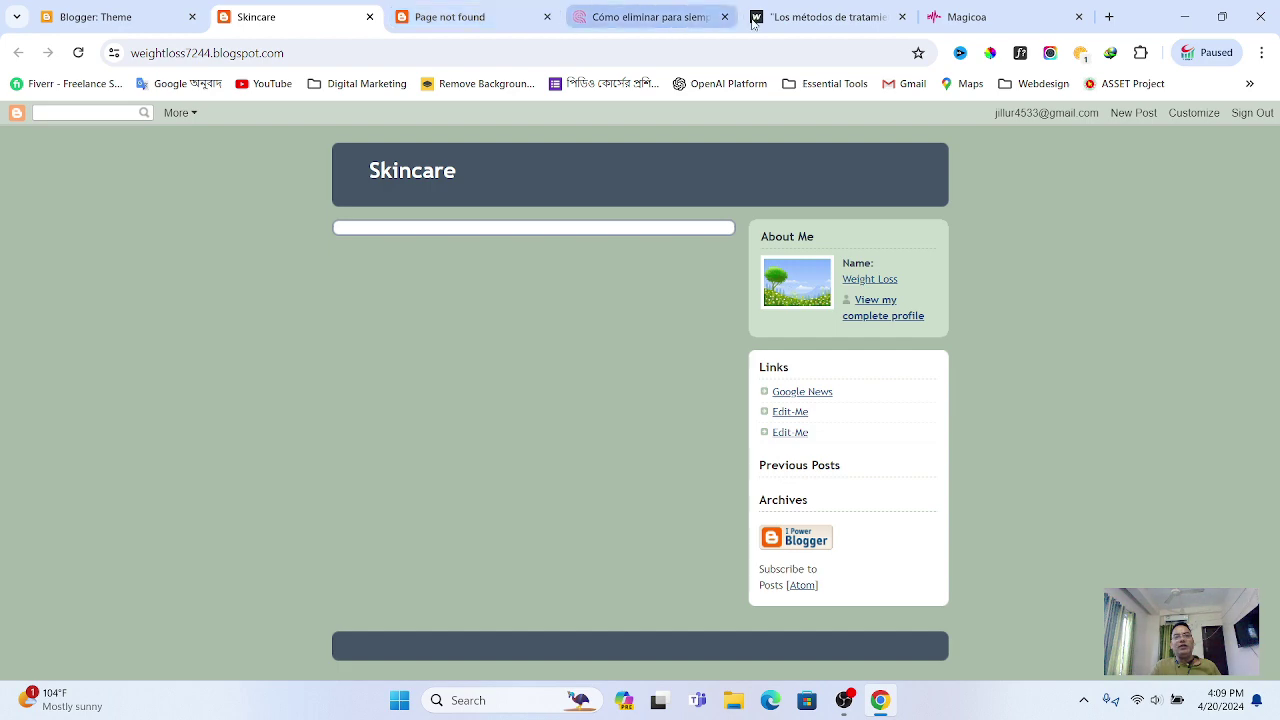
left_click(797, 14)
left_click(950, 27)
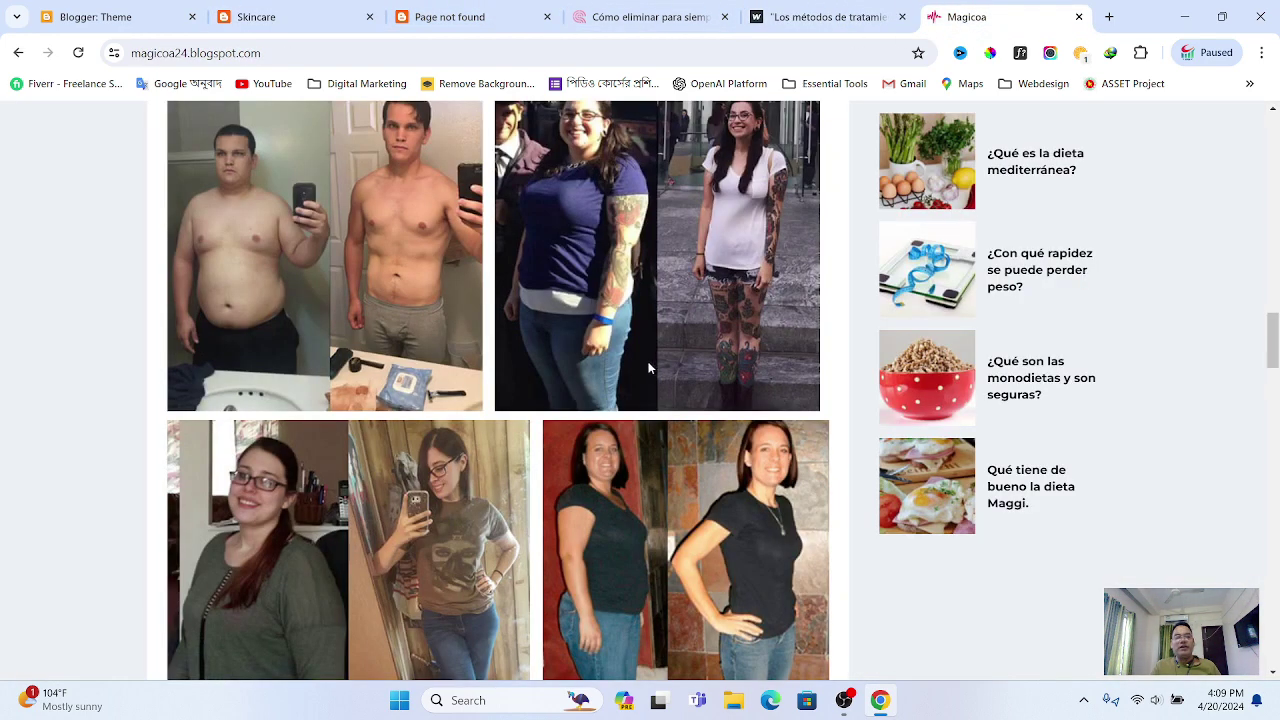
scroll(651, 367, "up", 4)
left_click(456, 17)
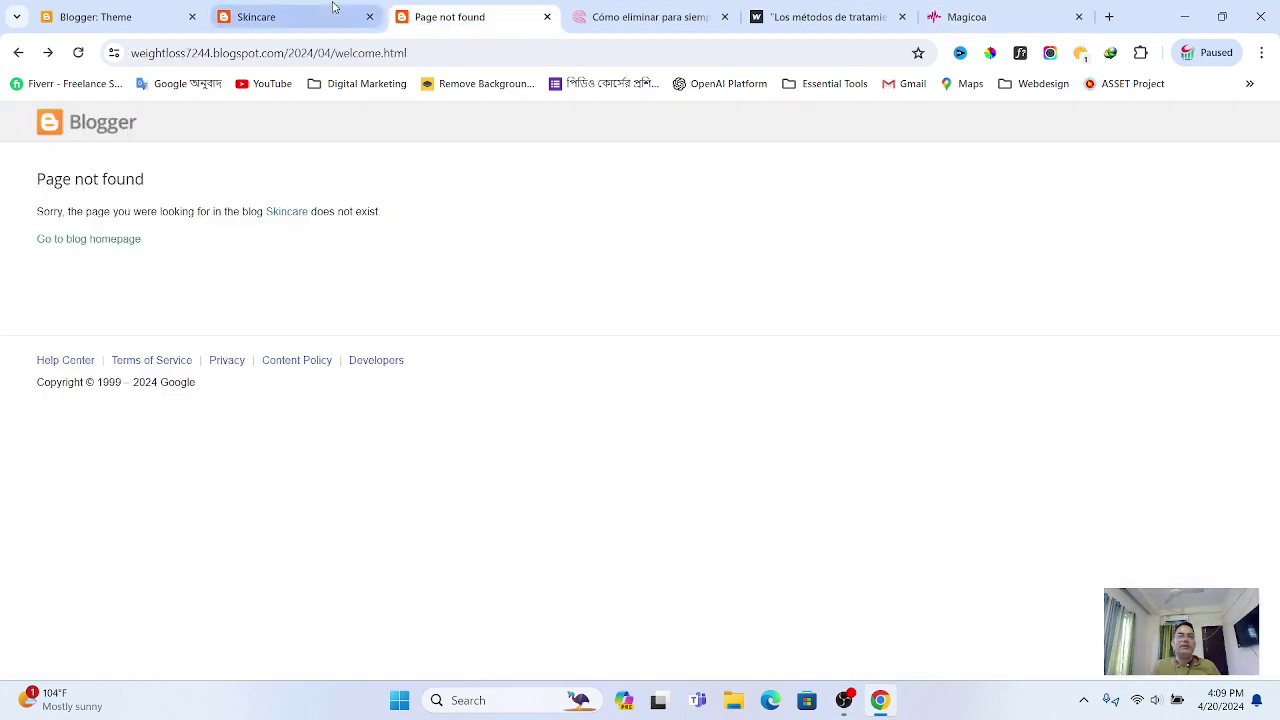
left_click(318, 14)
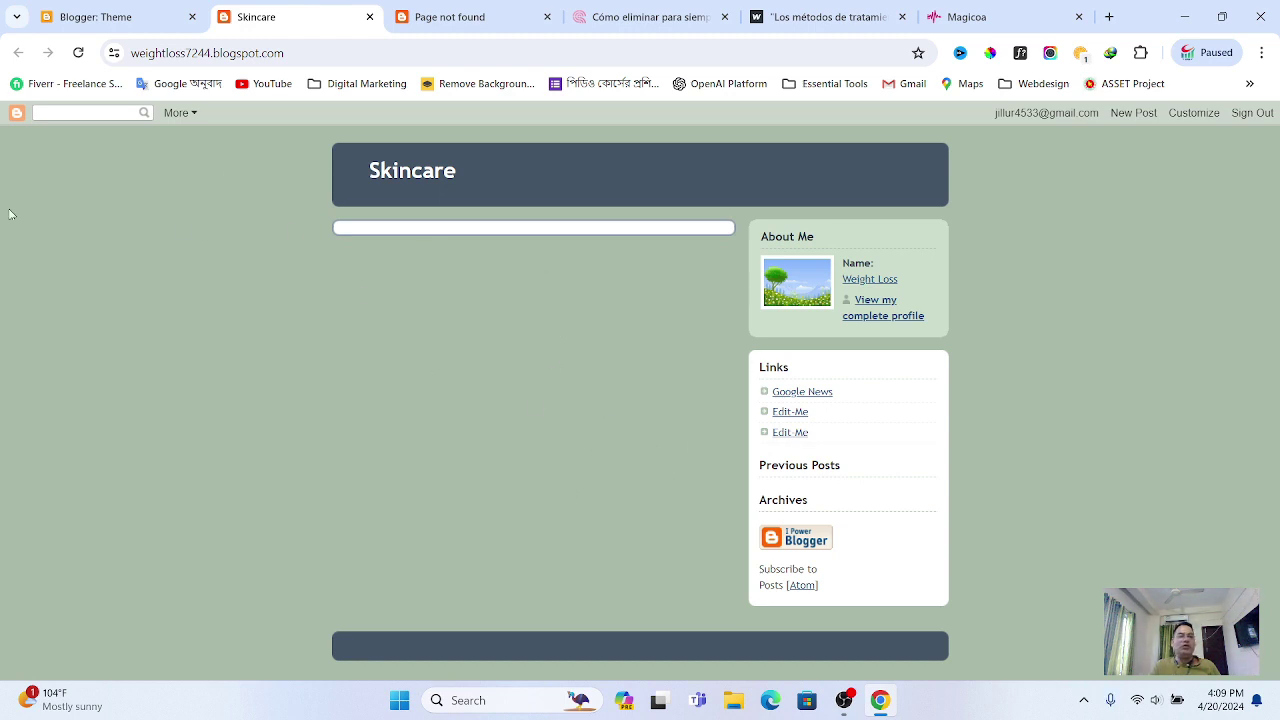
Copy the Skincare home page address weightloss7244.blogspot.com and open it in a new browser tab
left_click(306, 52)
key("ctrl+c")
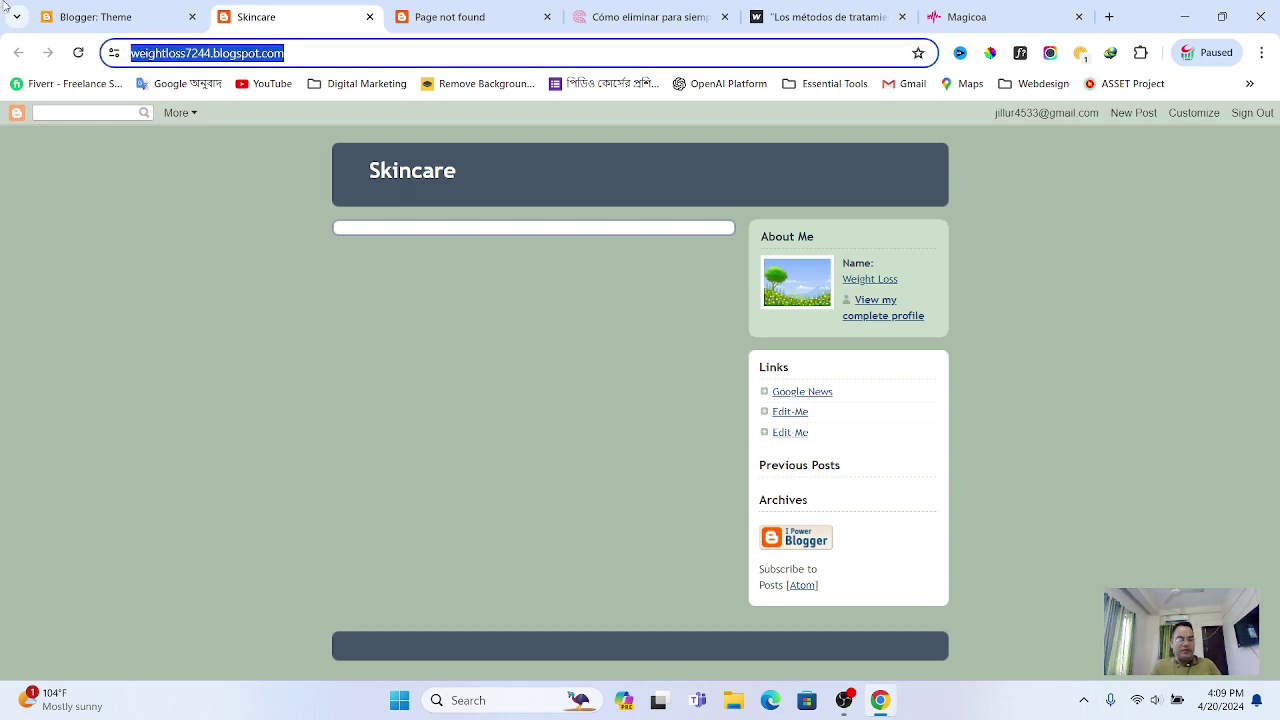
left_click(1109, 16)
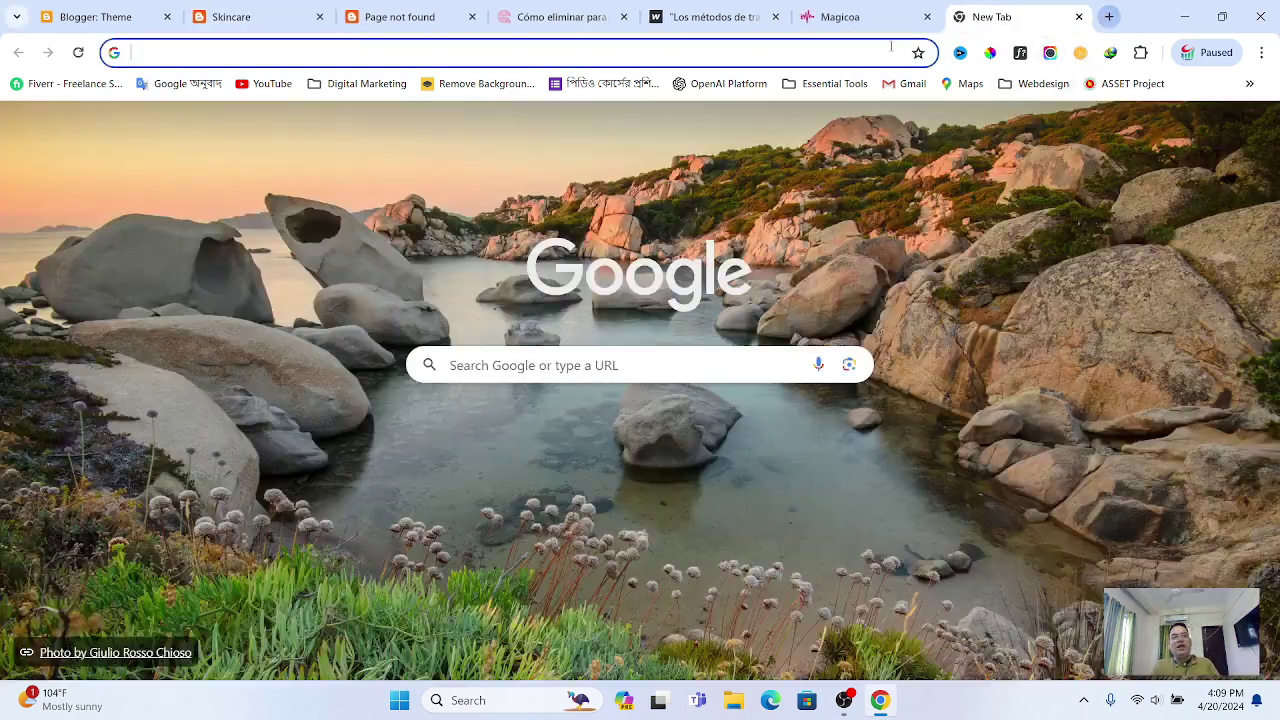
key("ctrl+v")
left_click(506, 87)
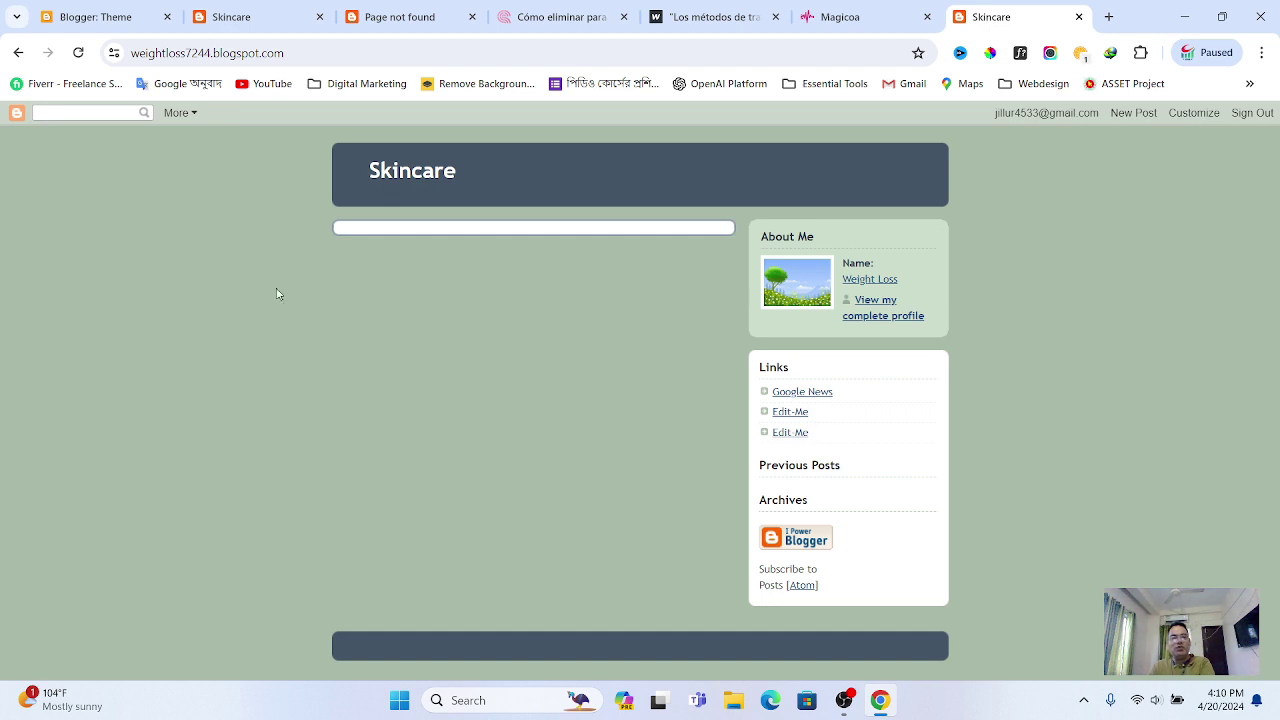
Browse the Skincare blog's theme gallery, view the Simple theme's Simply Simple variant without applying it, and return to the current theme
left_click(117, 16)
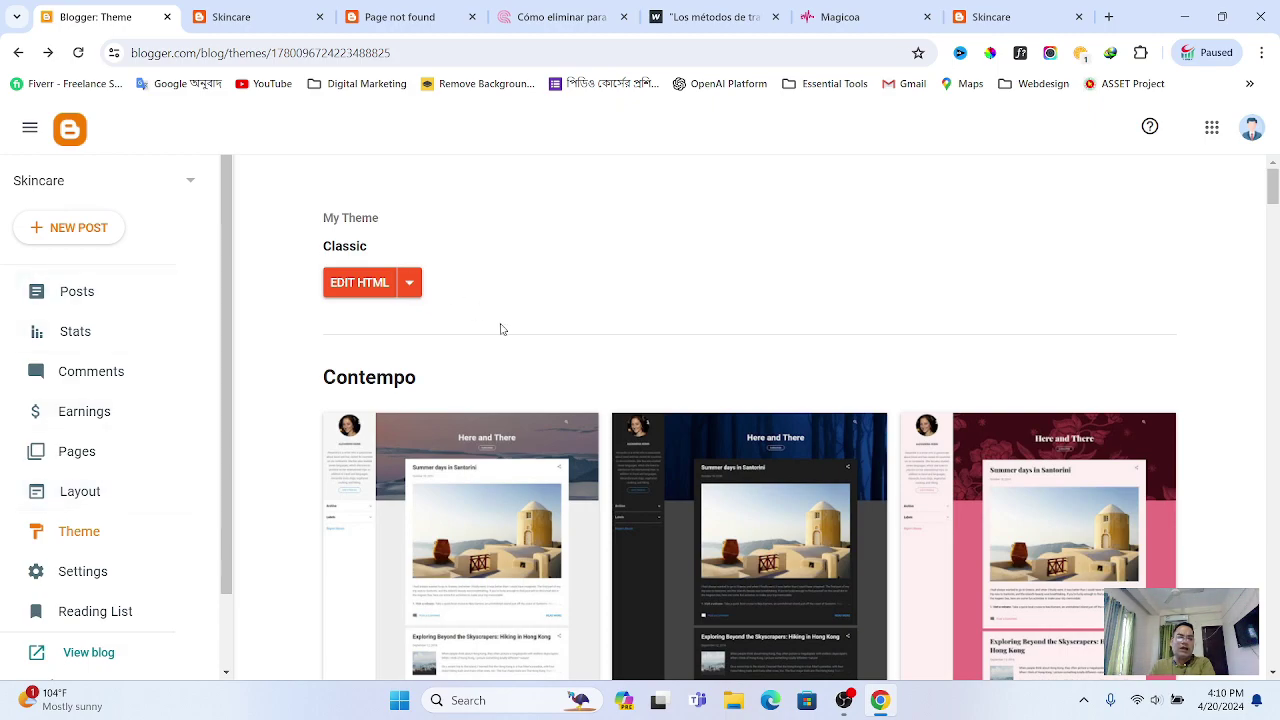
scroll(547, 508, "down", 4)
scroll(547, 508, "down", 1)
scroll(475, 545, "down", 20)
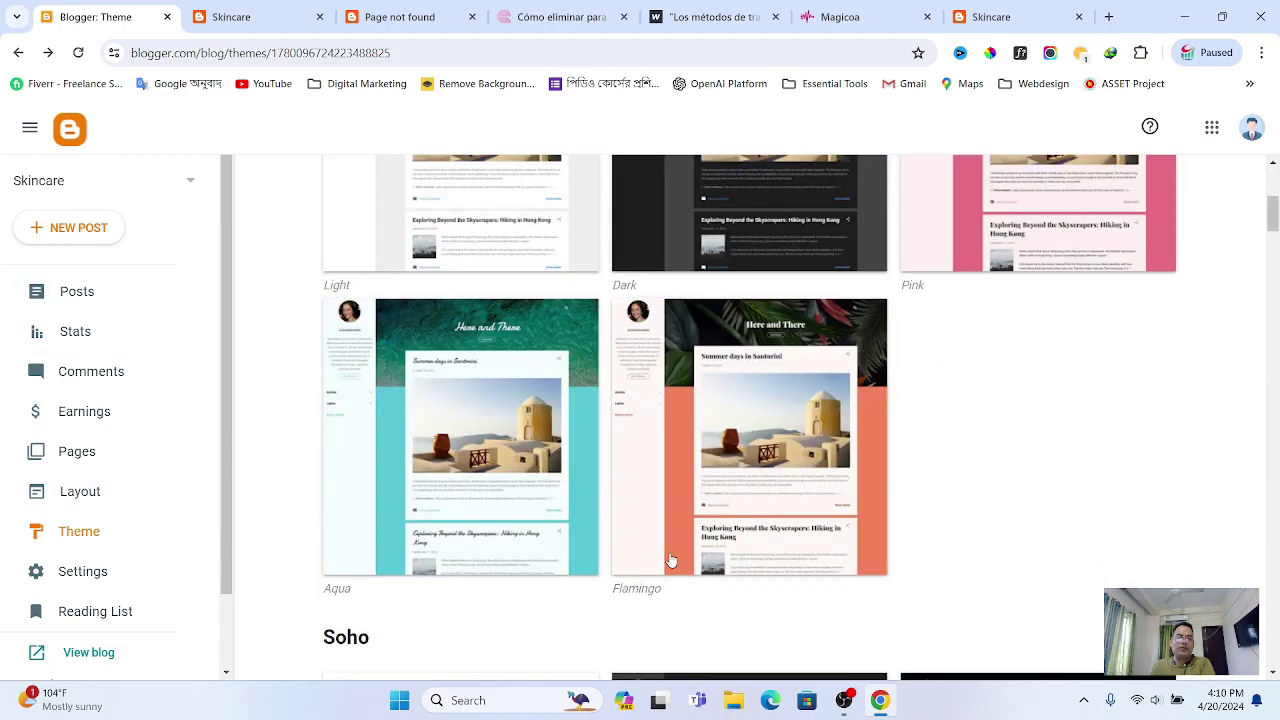
scroll(598, 572, "down", 12)
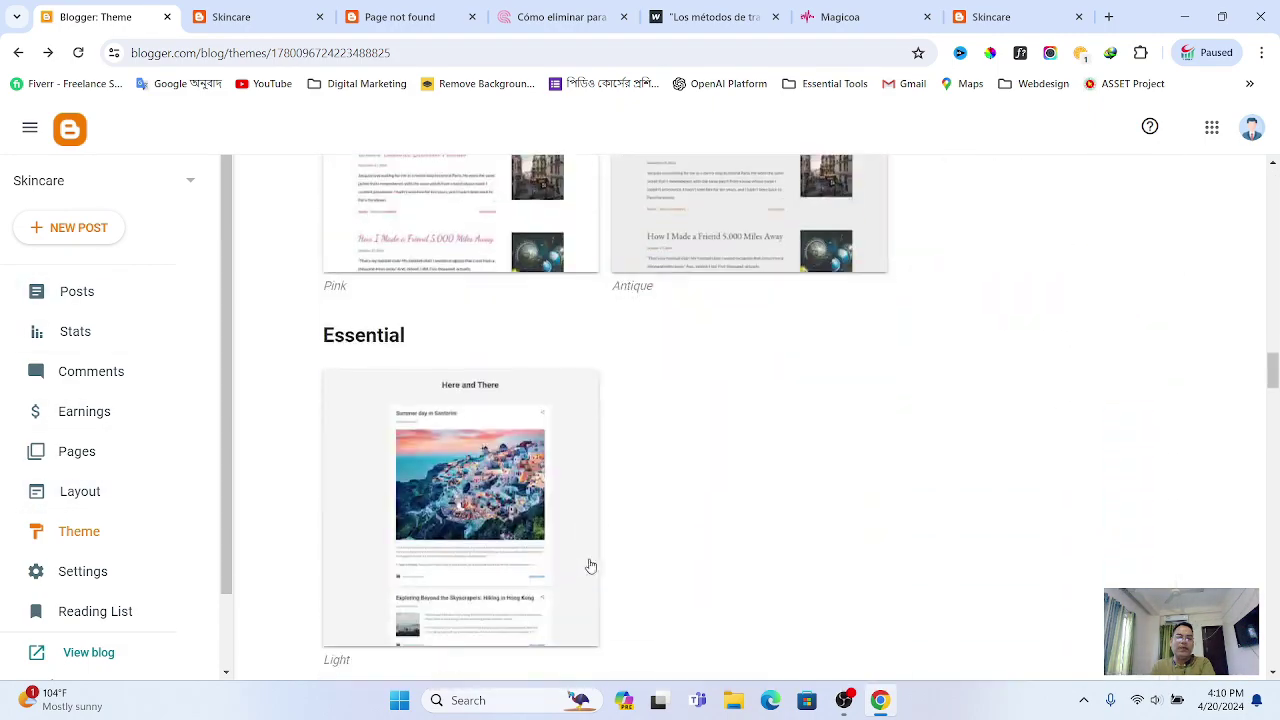
scroll(484, 390, "up", 1)
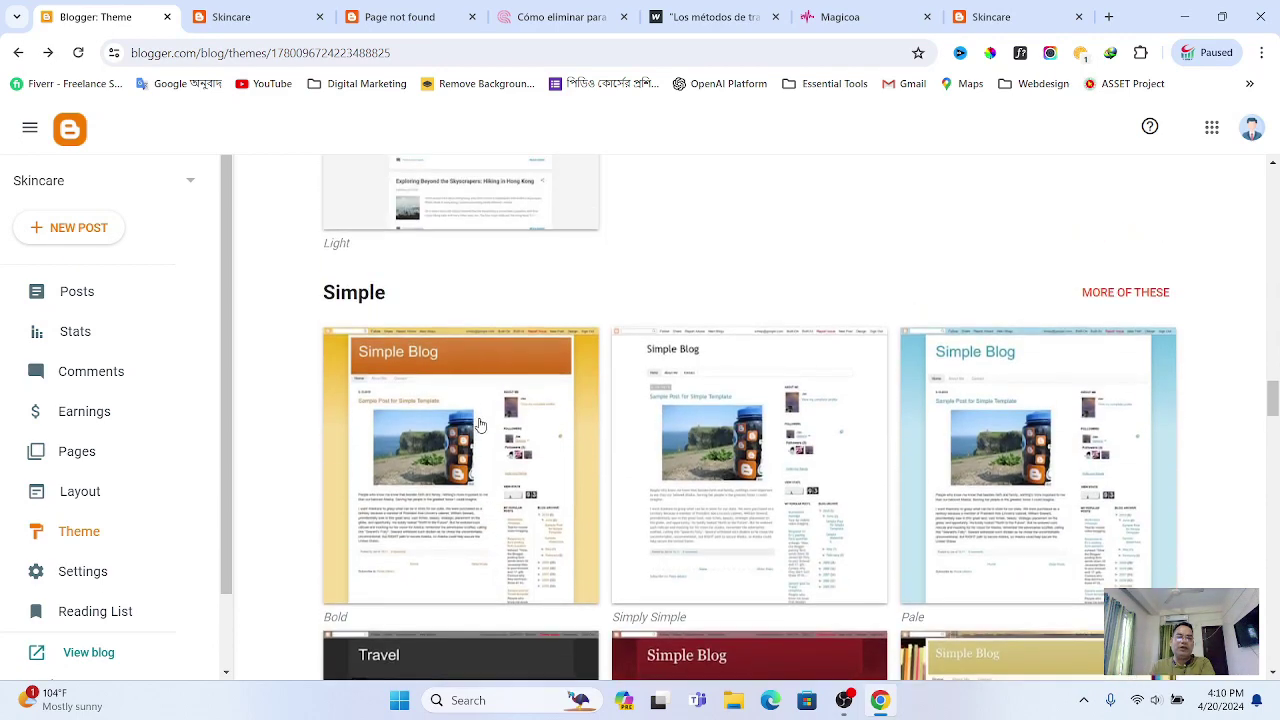
left_click(769, 468)
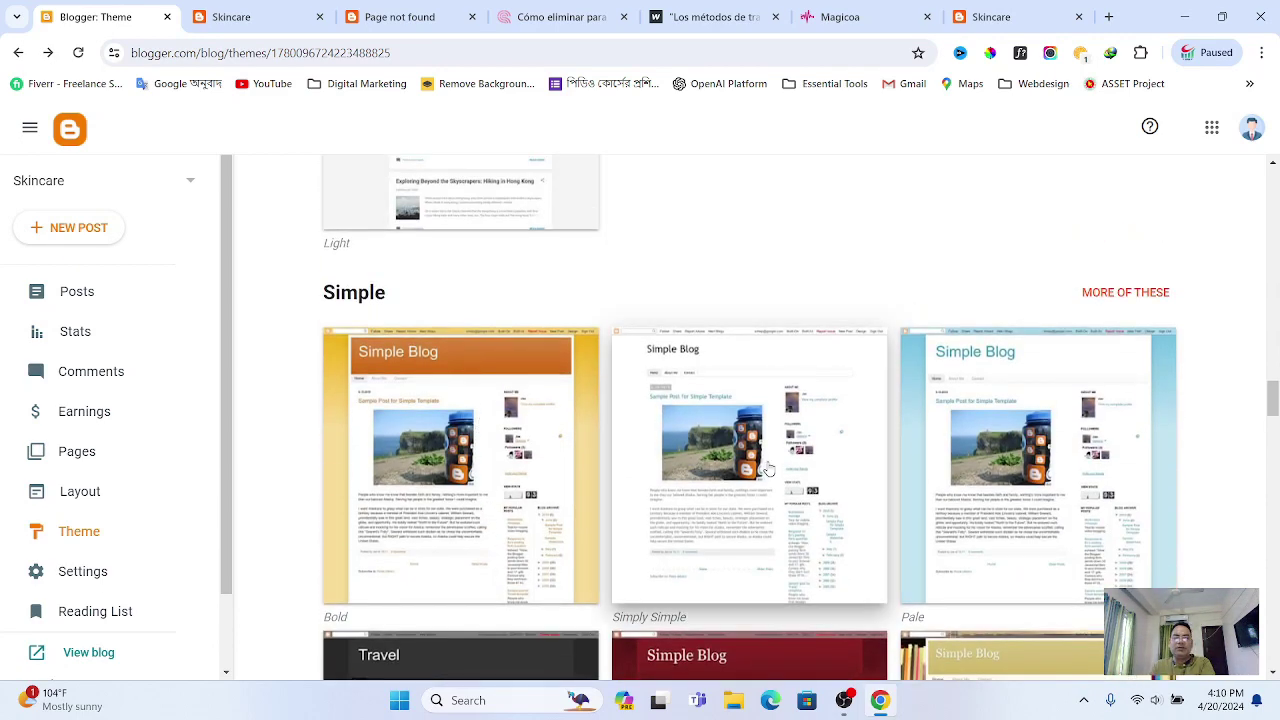
scroll(640, 490, "down", 6)
scroll(607, 480, "up", 2)
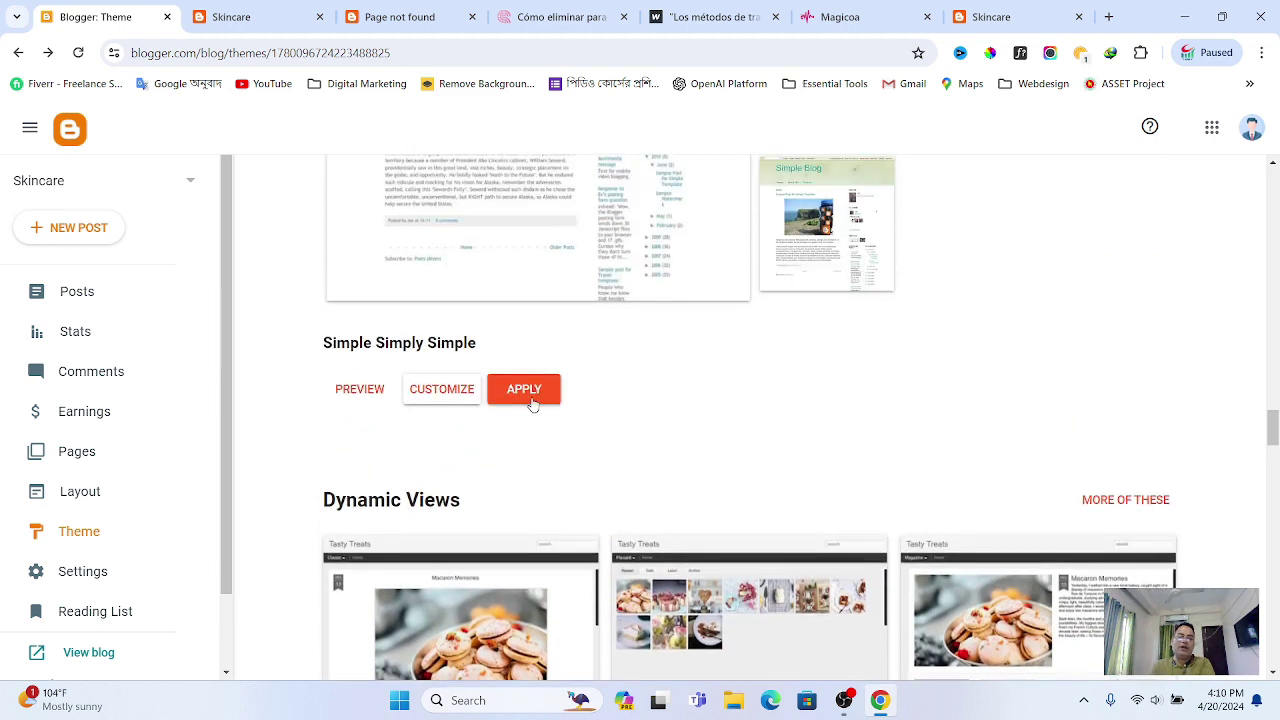
scroll(277, 517, "up", 3)
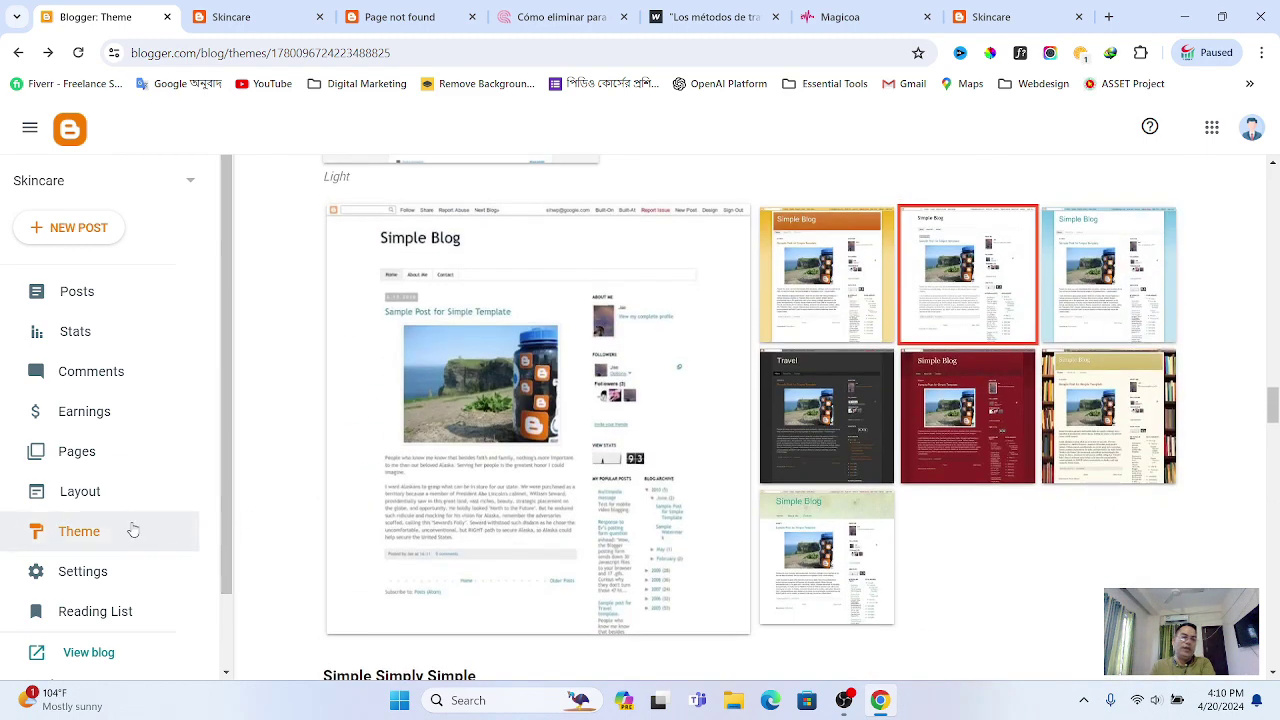
left_click(80, 532)
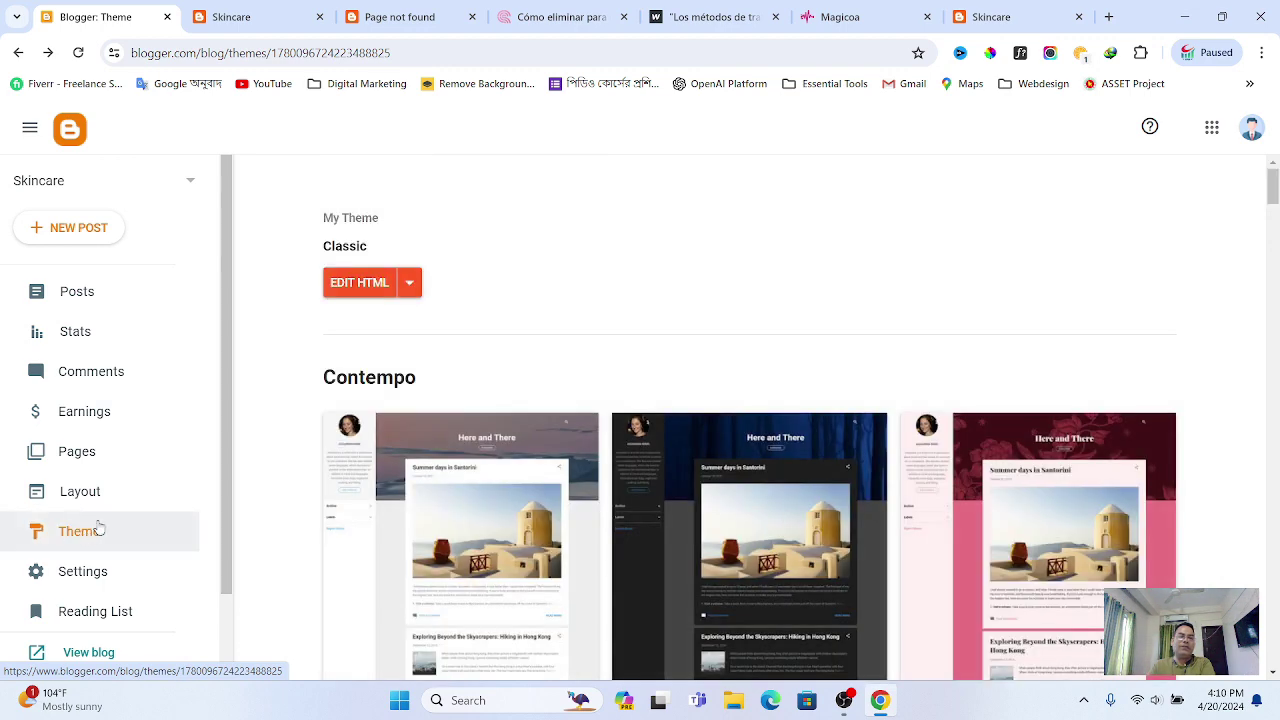
Examine the Classic theme's additional options, close them unchanged and go back to the live Skincare home page
left_click(410, 284)
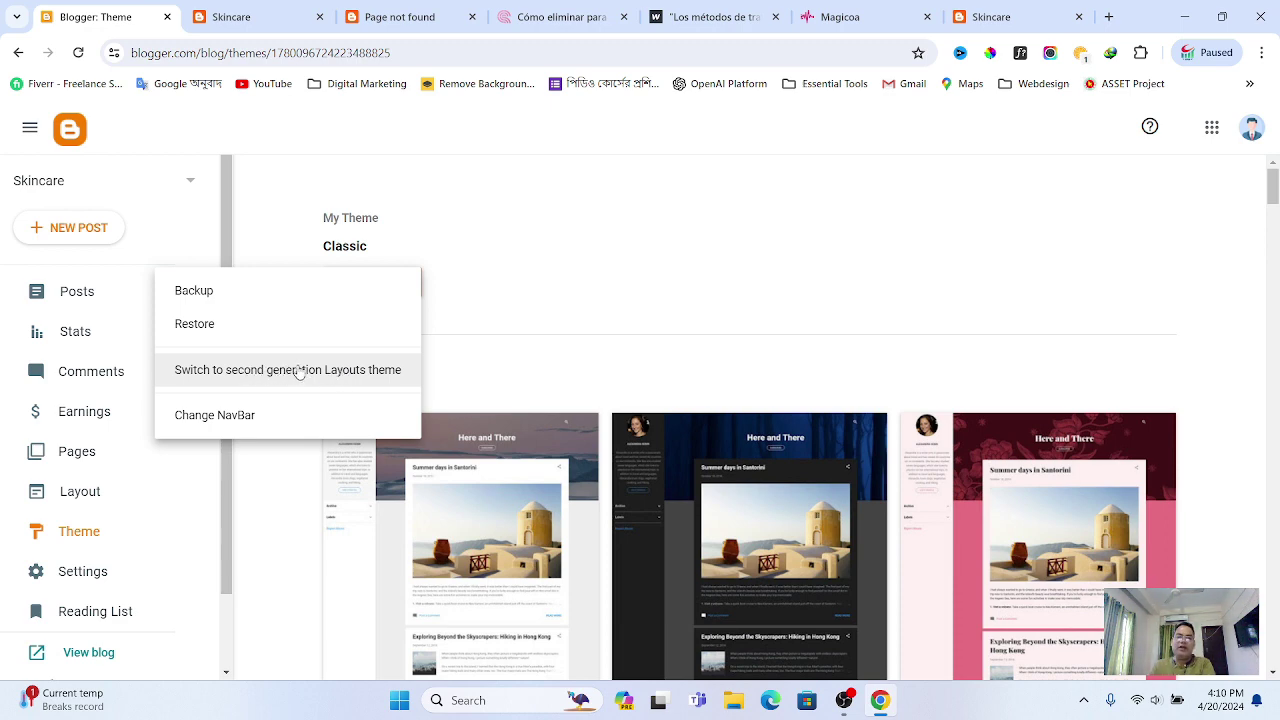
left_click(585, 313)
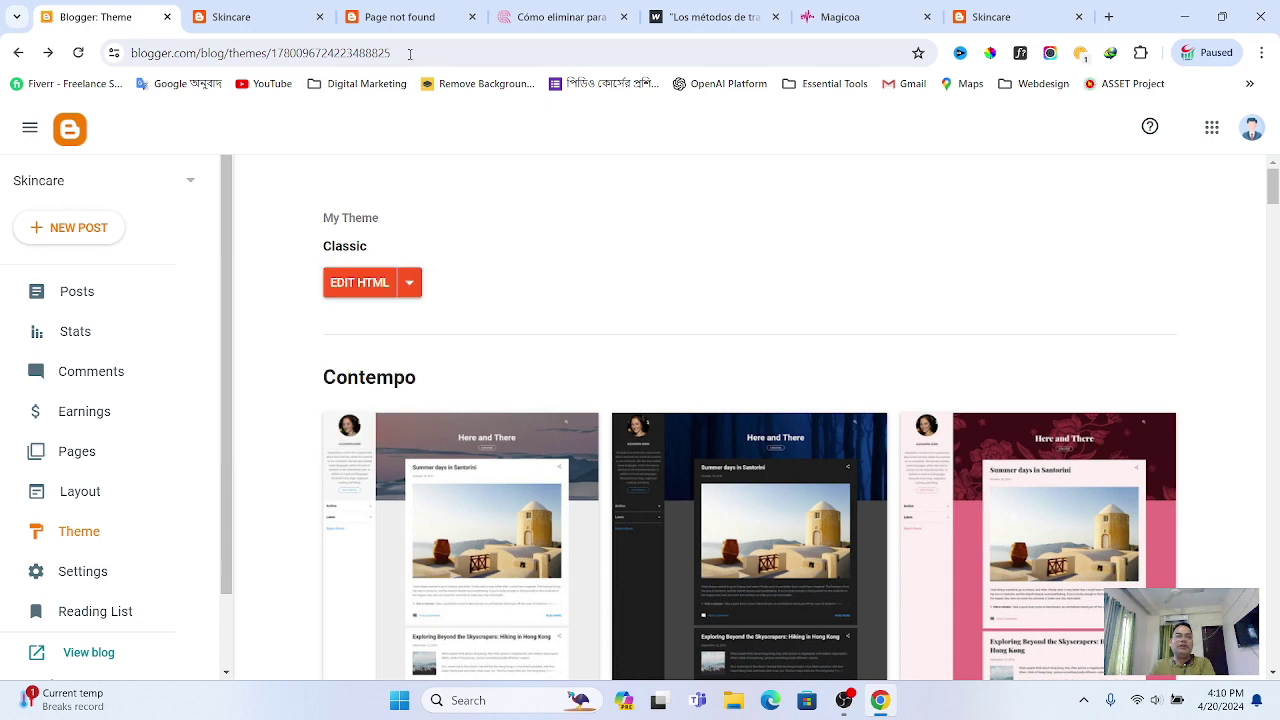
left_click(295, 16)
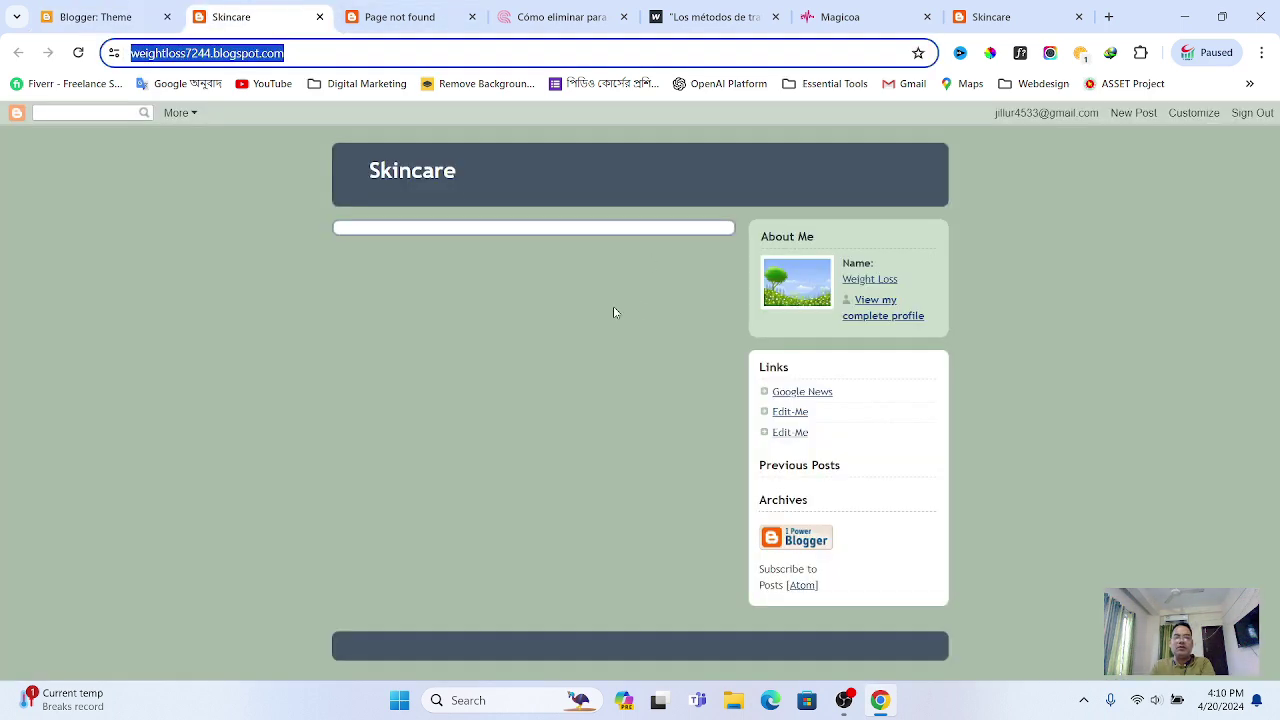